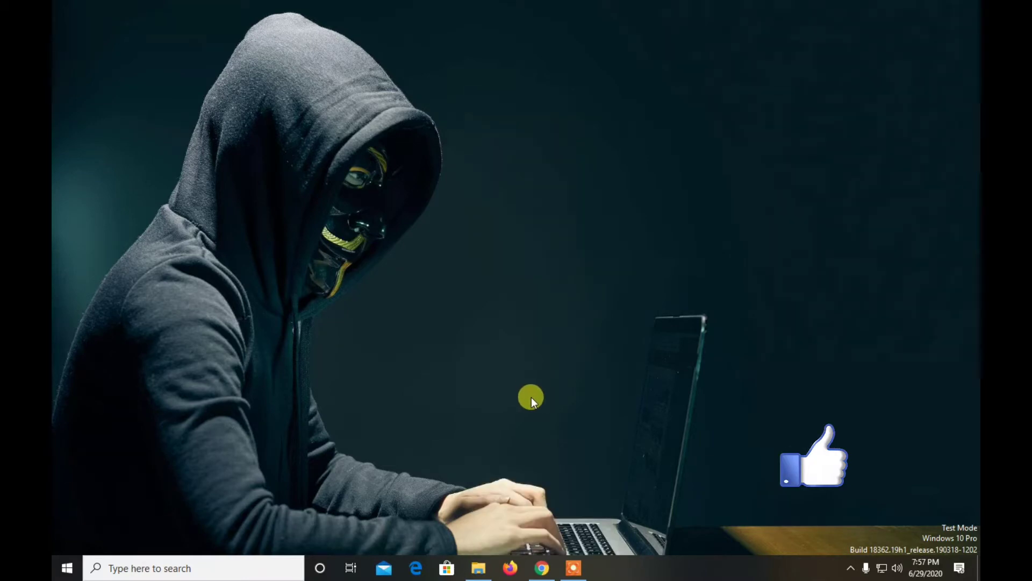
Open the browser, search for "google forms", and go to the personal Google Forms home page
left_click(542, 568)
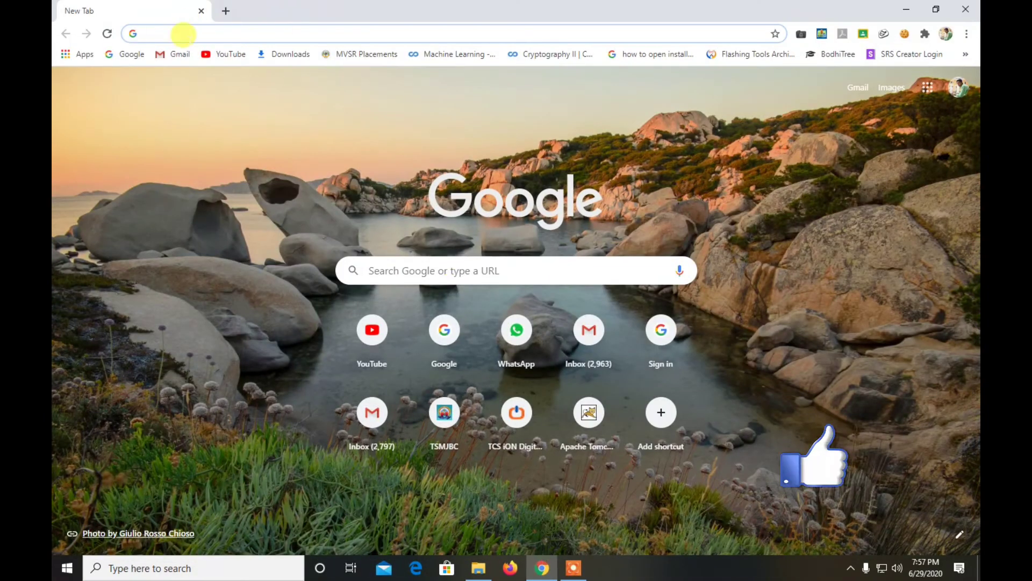
type("googl")
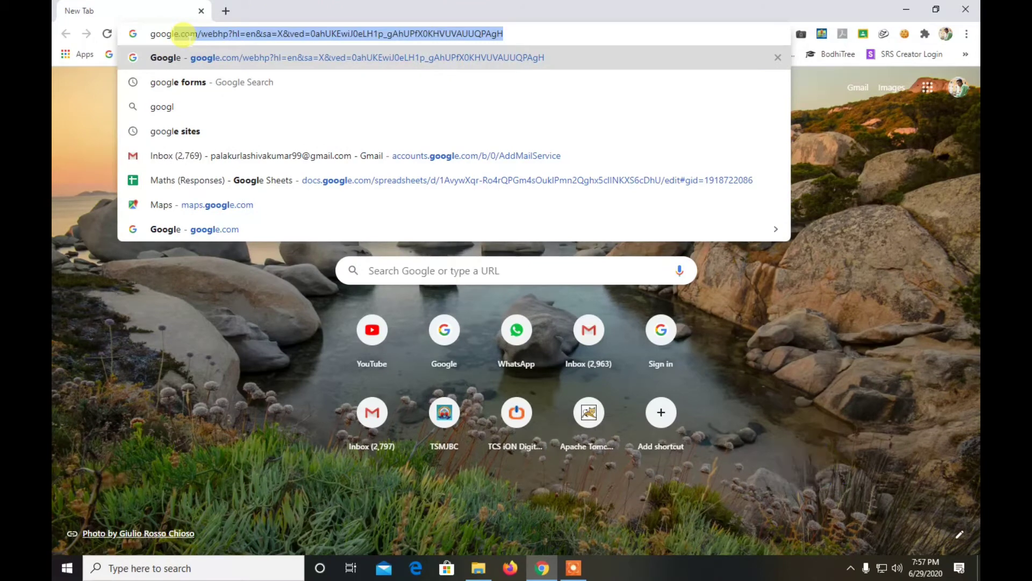
left_click(183, 82)
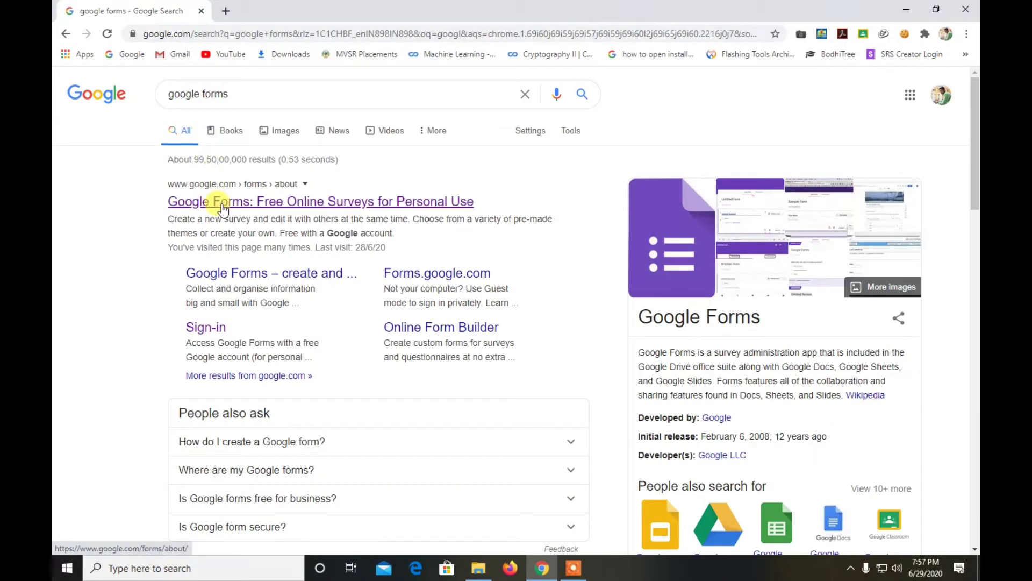
left_click(223, 208)
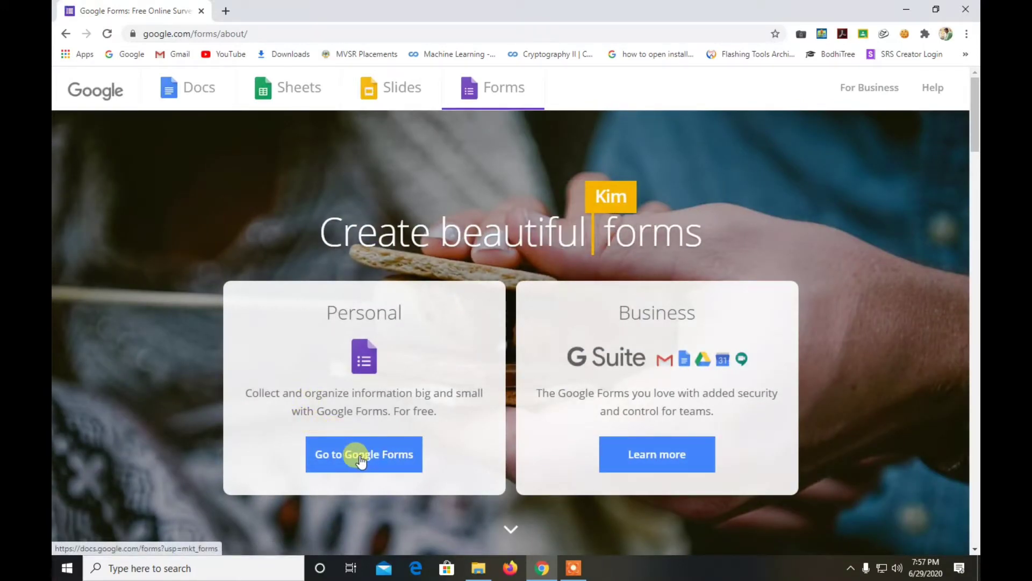
left_click(362, 458)
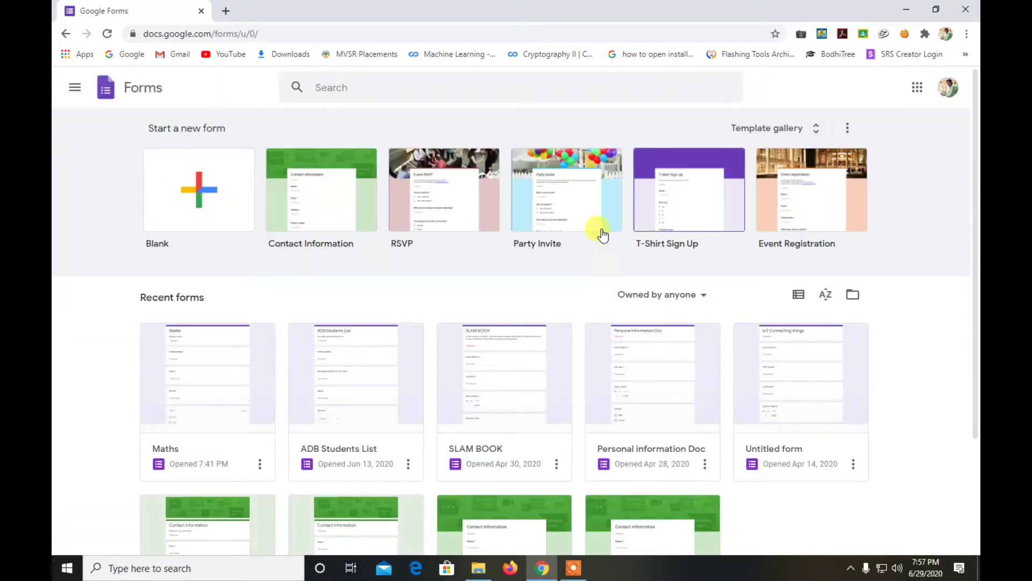
Create a new blank form
scroll(566, 259, "down", 3)
scroll(567, 259, "up", 3)
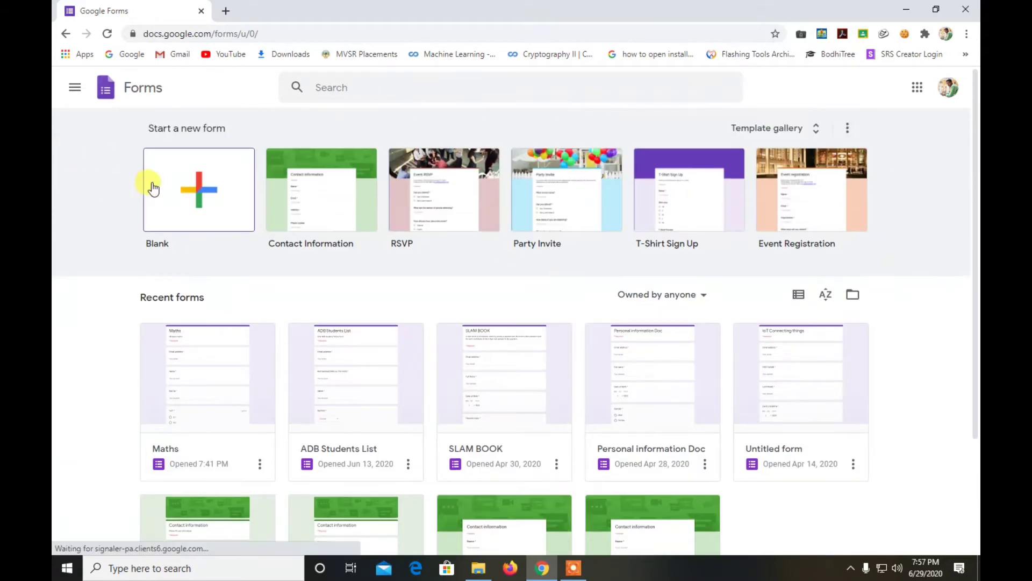
left_click(171, 187)
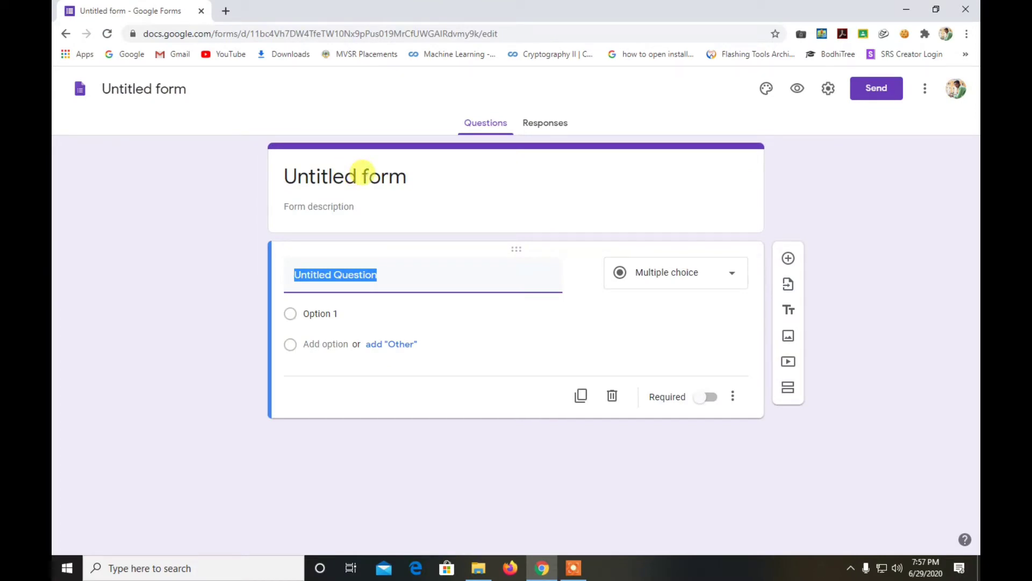
Title the form "Maths" and enter "only maths exam" as its description
left_click(363, 171)
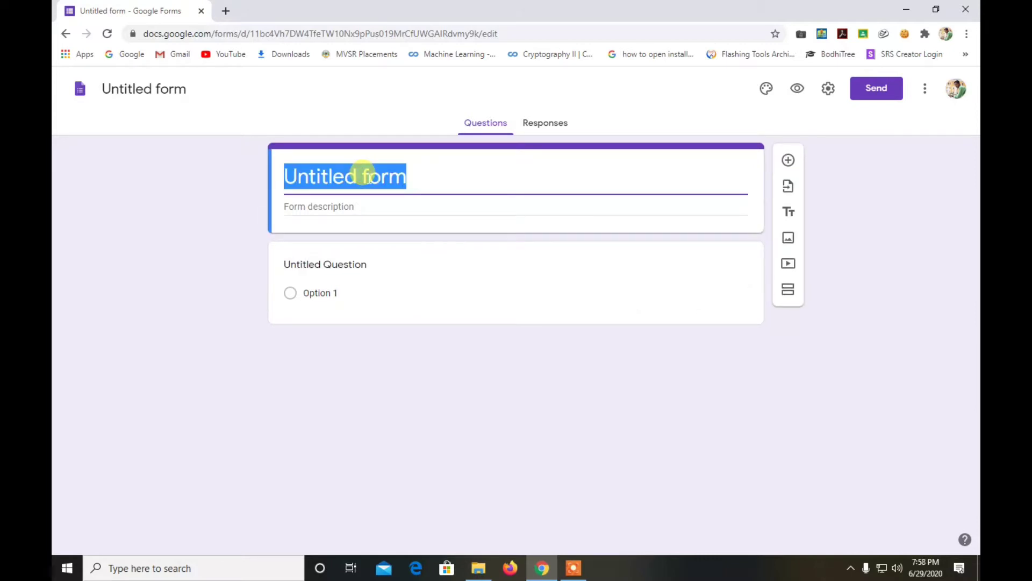
type("Maths")
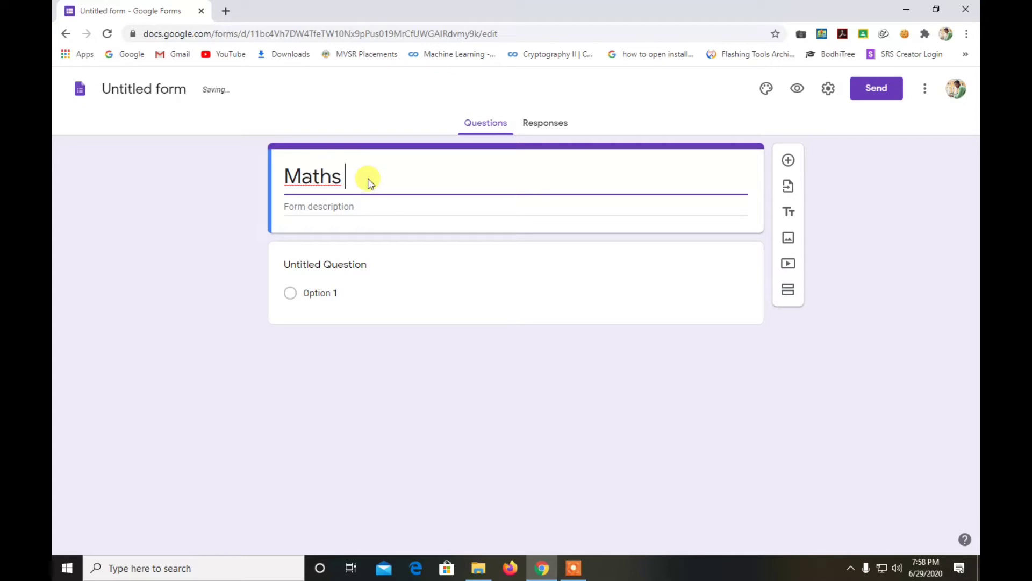
left_click(357, 206)
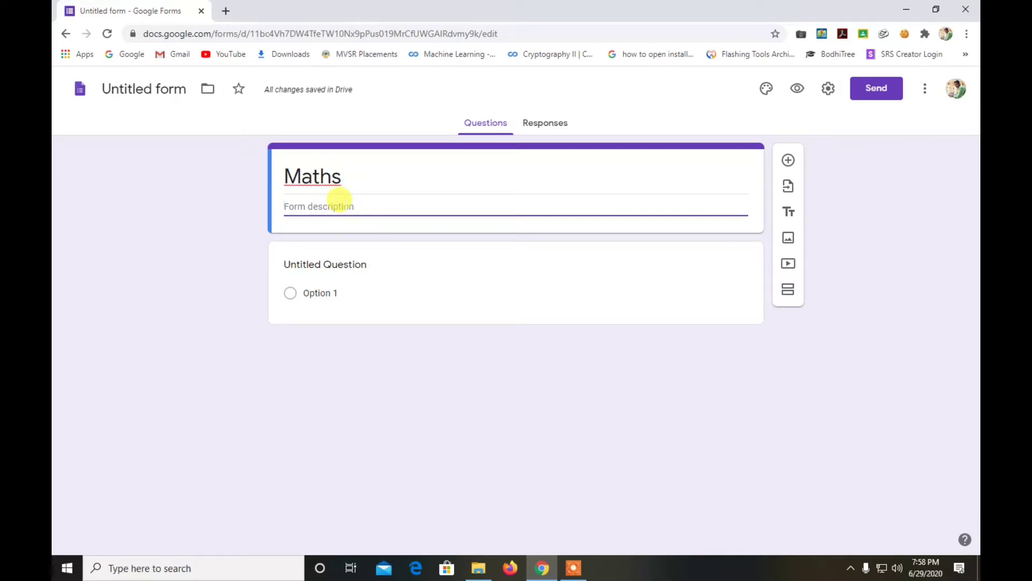
type("only maths ")
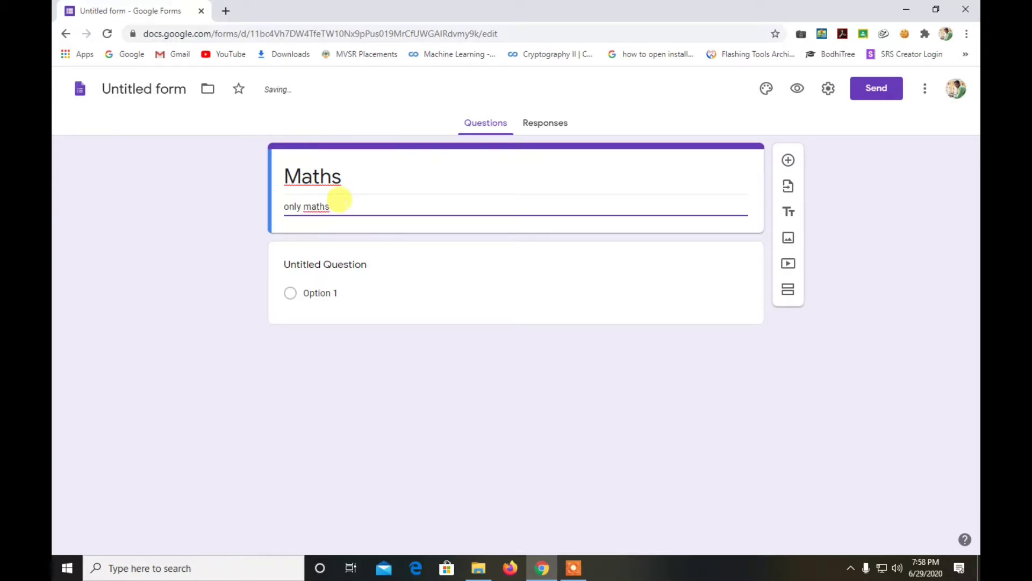
type("exam")
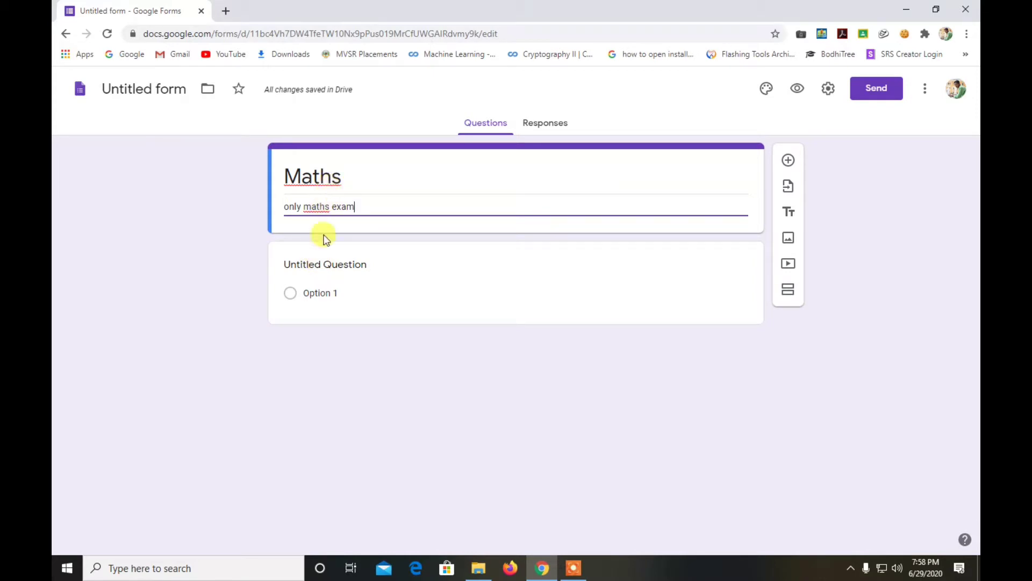
Replace the first question's placeholder title with "Roll no"
left_click(322, 263)
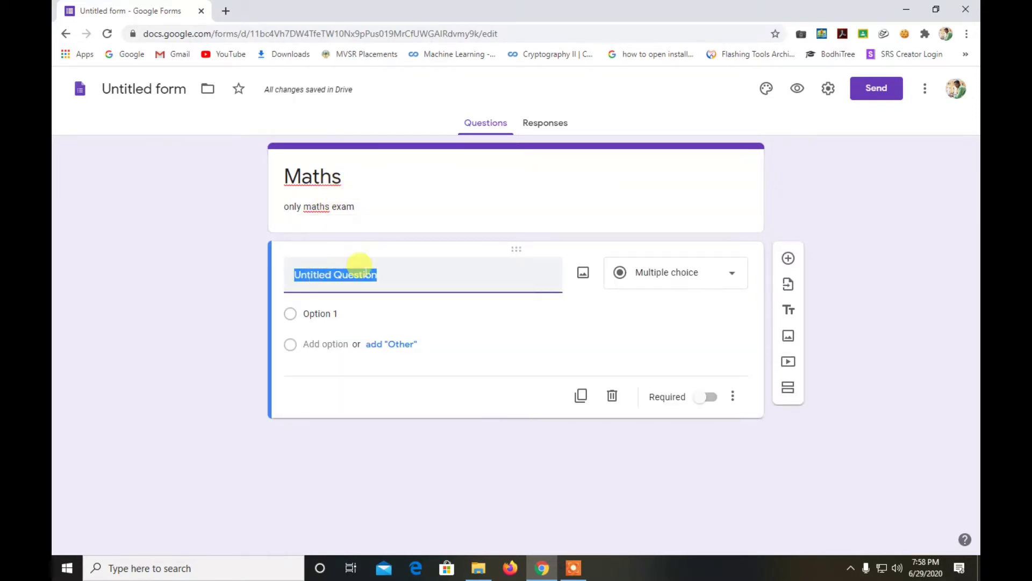
left_click(406, 269)
left_click_drag(407, 272, 278, 284)
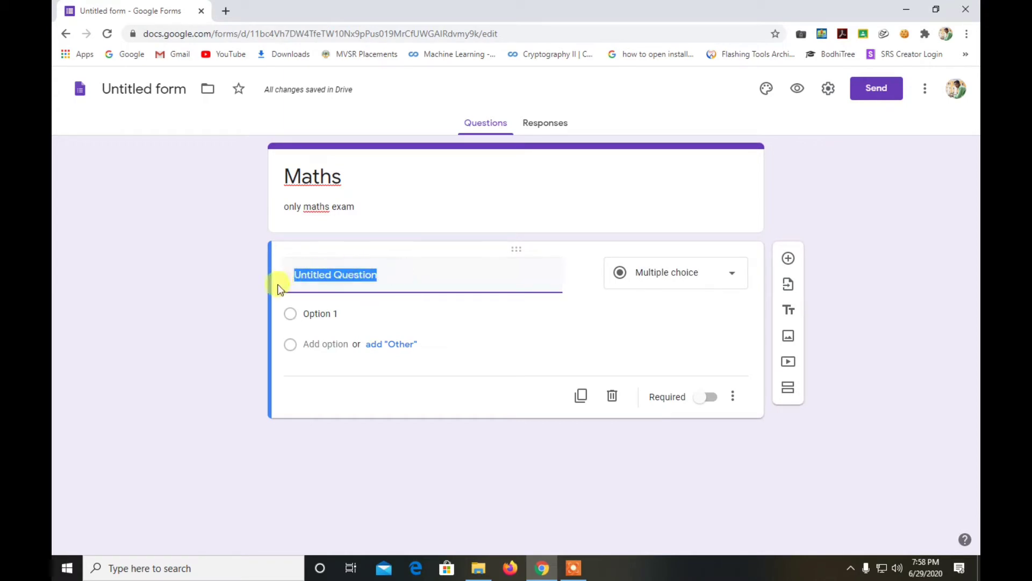
type("Ro")
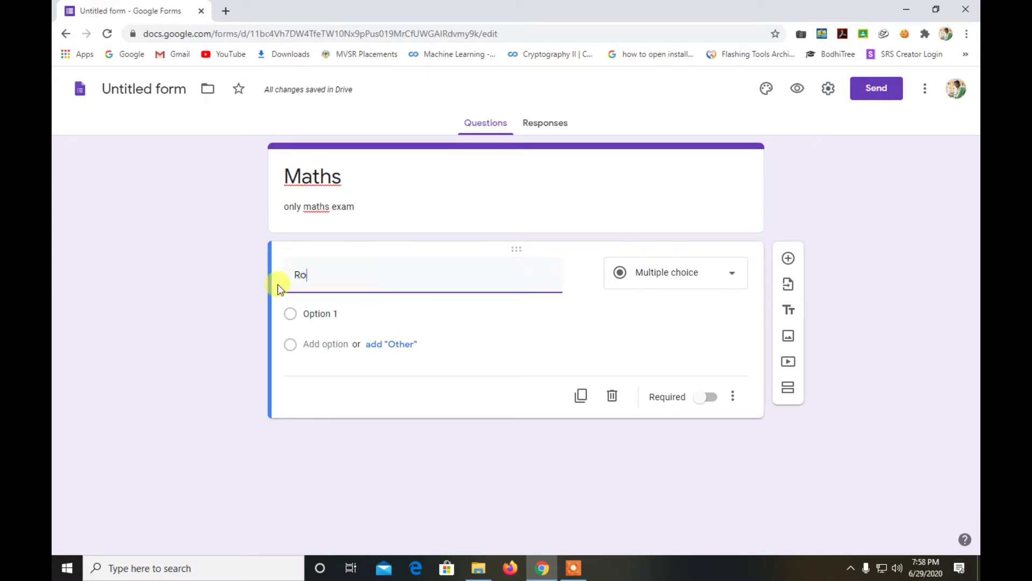
type("ll nu")
key("BackSpace")
type("o")
Make the "Roll no" question a required short answer with its response validation removed
left_click(662, 280)
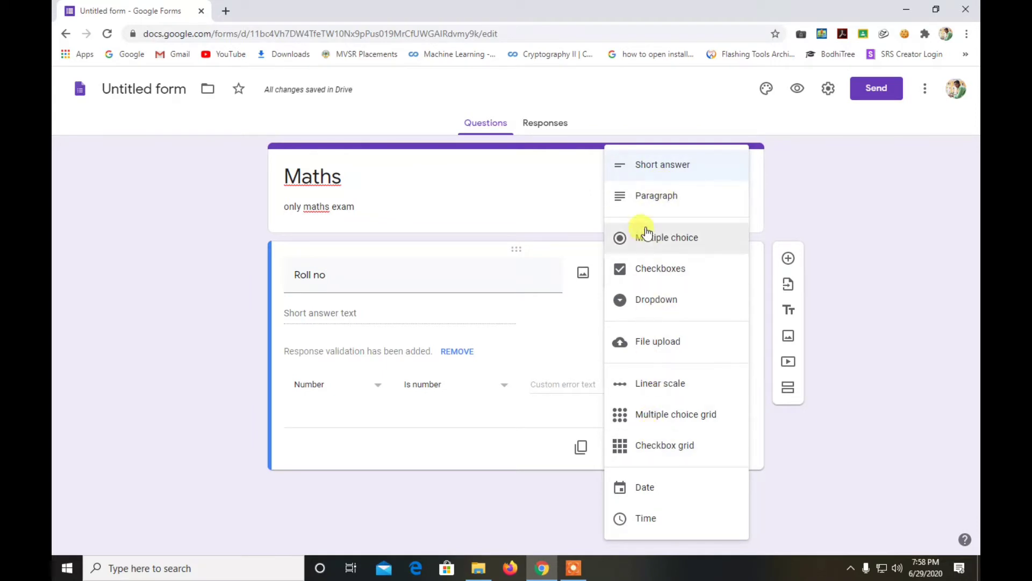
left_click(652, 167)
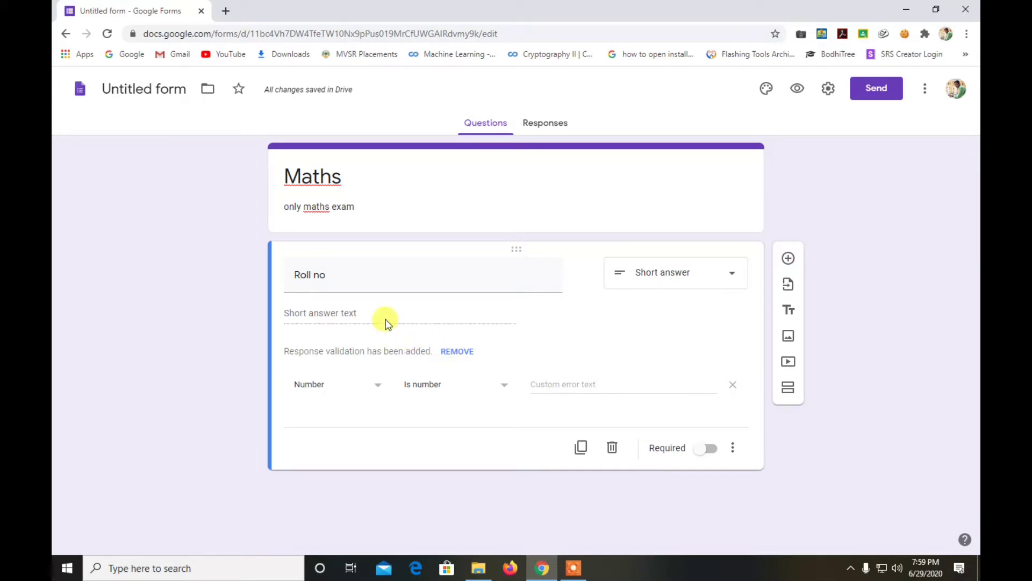
left_click(451, 352)
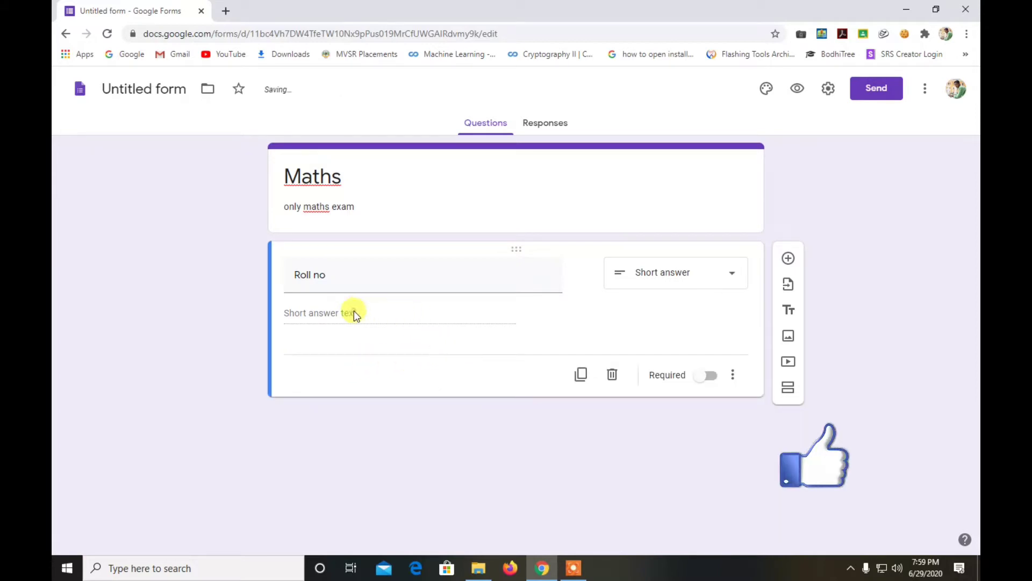
left_click(699, 382)
Add a second question titled "Name" as a short answer and make it required
left_click(787, 259)
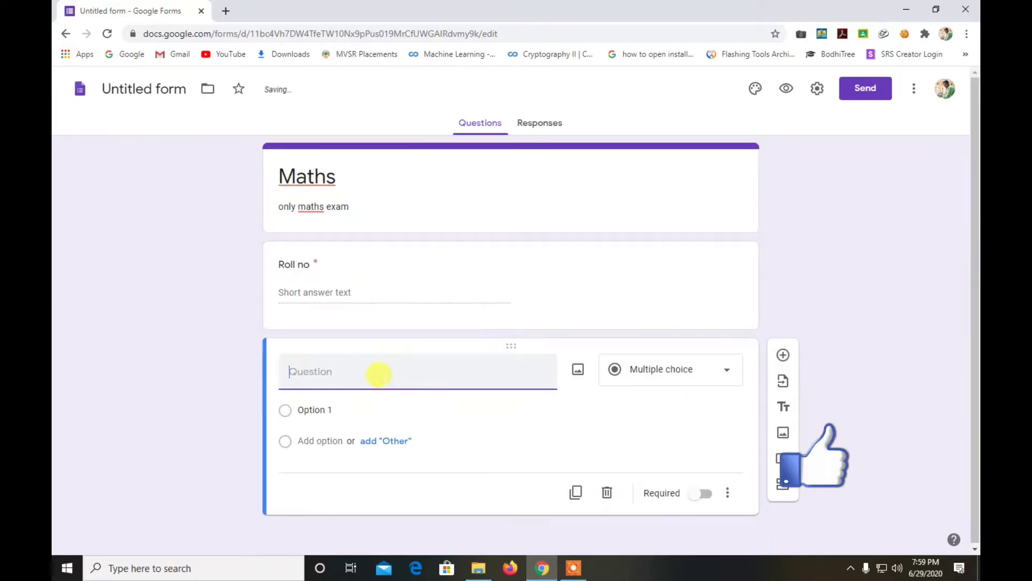
type("Name")
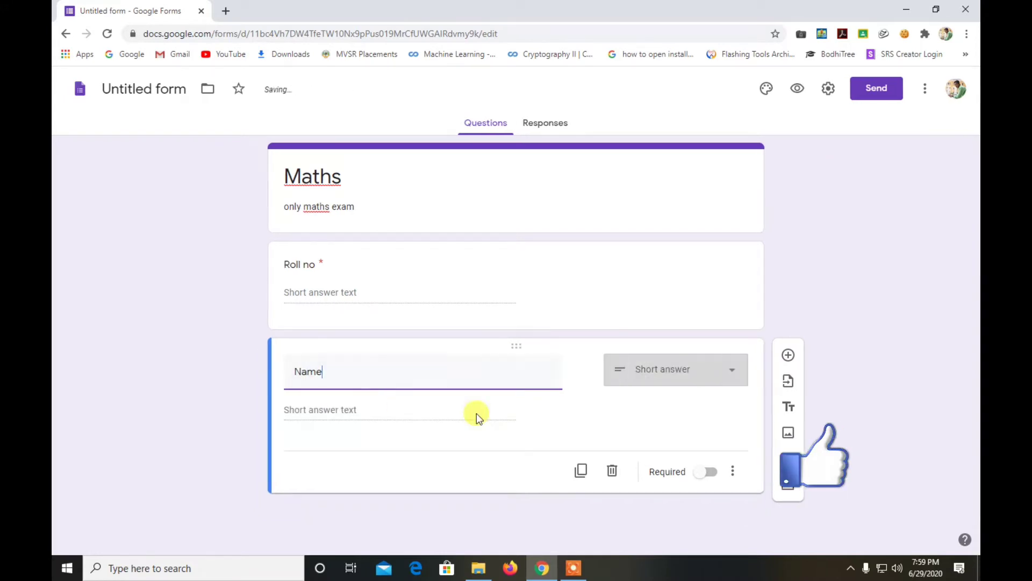
left_click(661, 369)
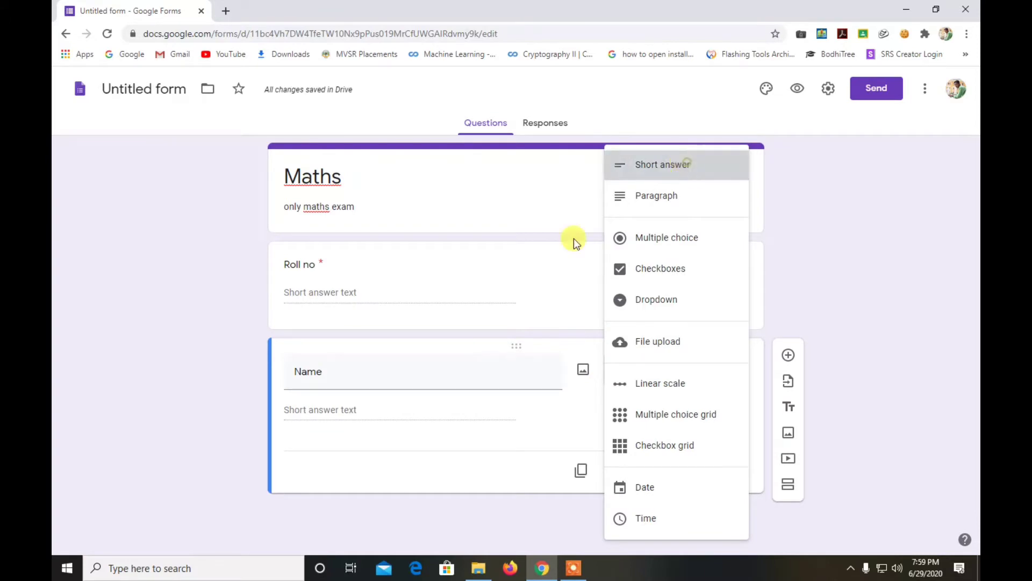
left_click(388, 385)
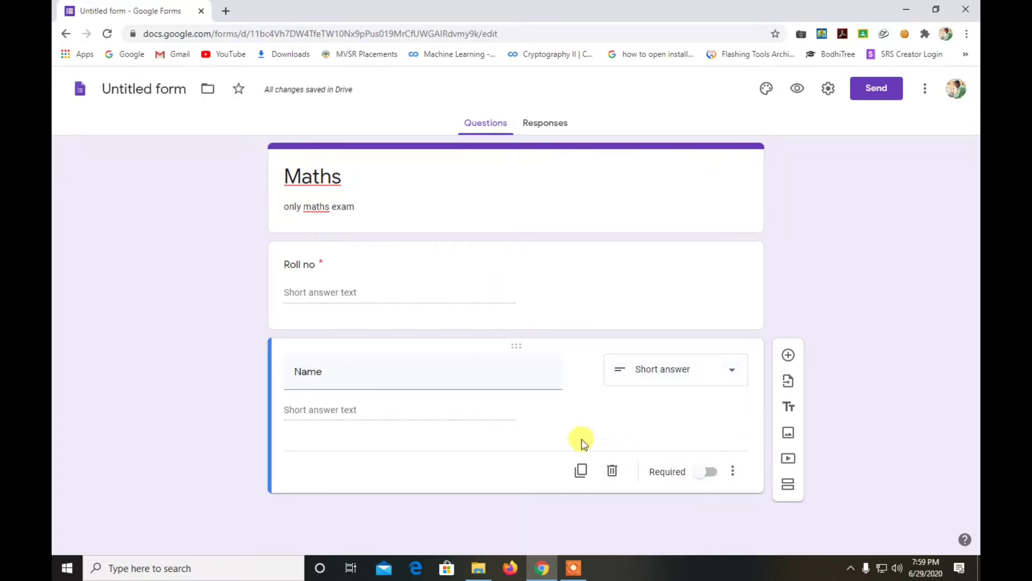
left_click(705, 471)
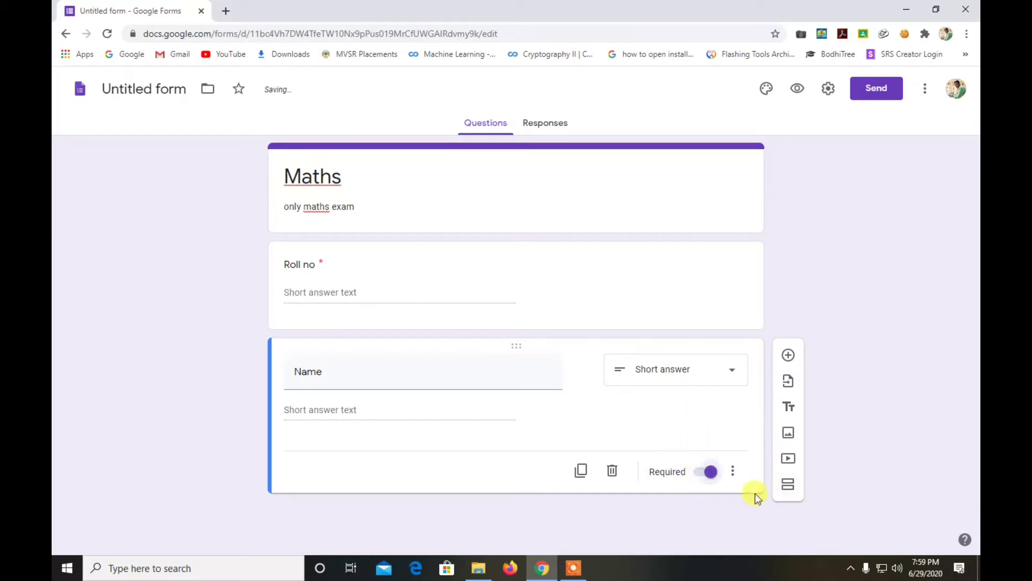
left_click(788, 355)
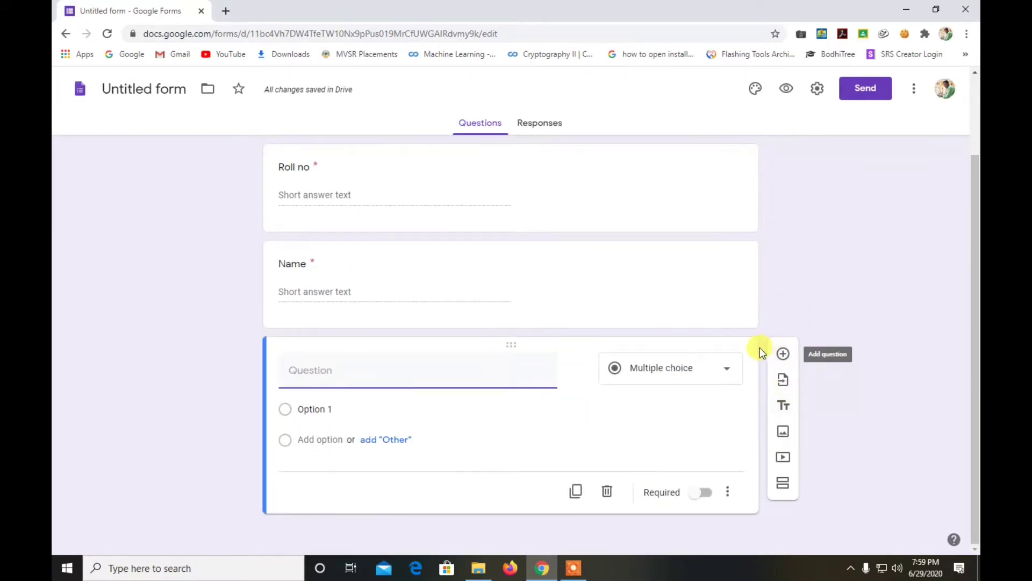
mouse_move(578, 390)
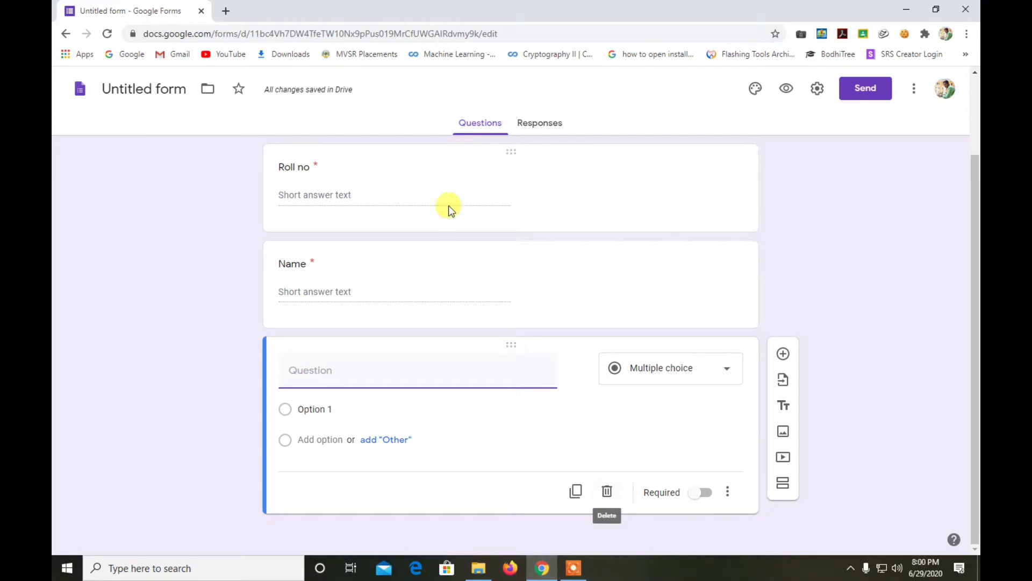
scroll(407, 239, "up", 2)
scroll(366, 357, "down", 2)
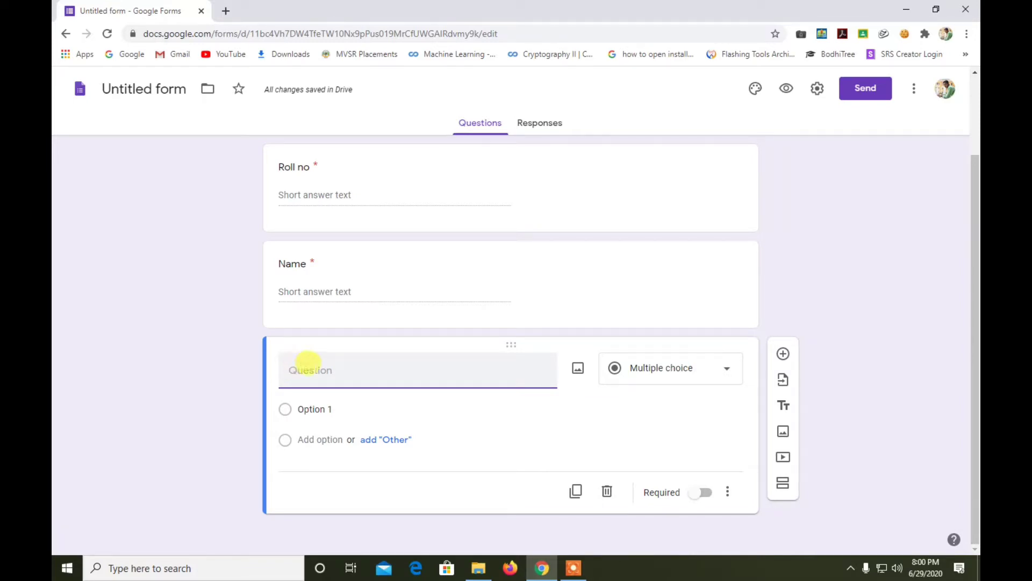
left_click(606, 491)
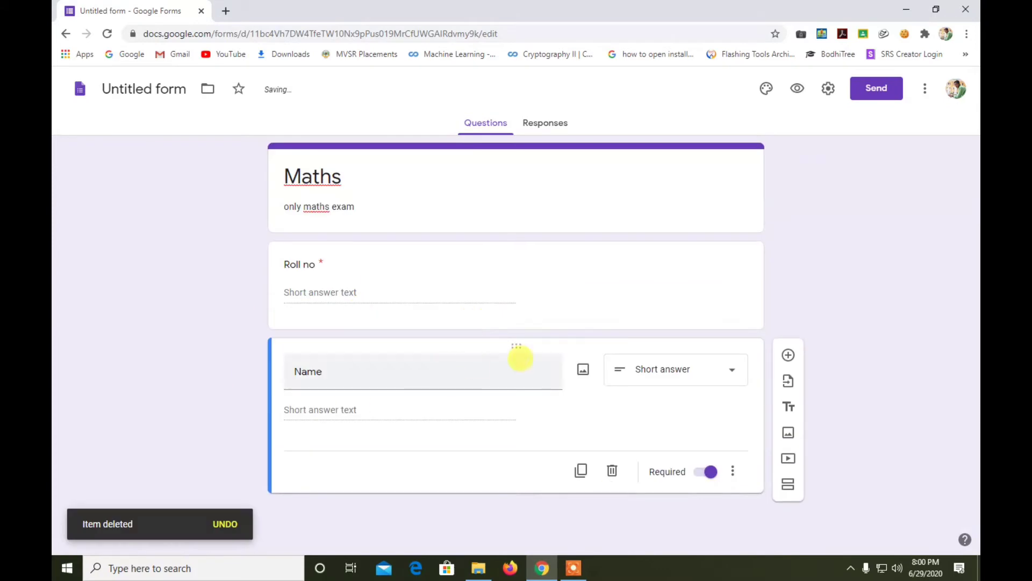
Add a new section below the "Name" question and title it "Exam Paper"
left_click(787, 484)
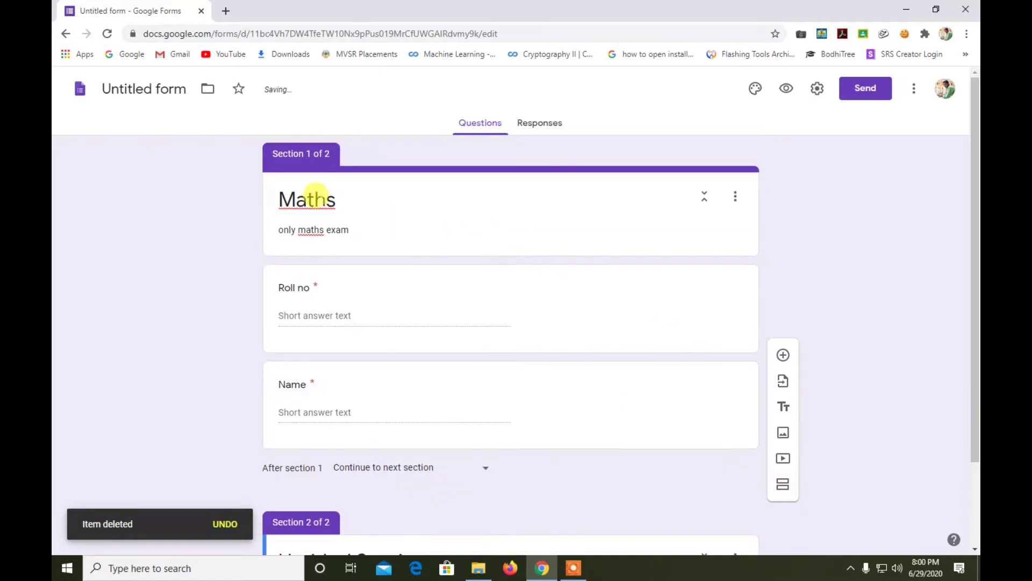
scroll(376, 312, "down", 2)
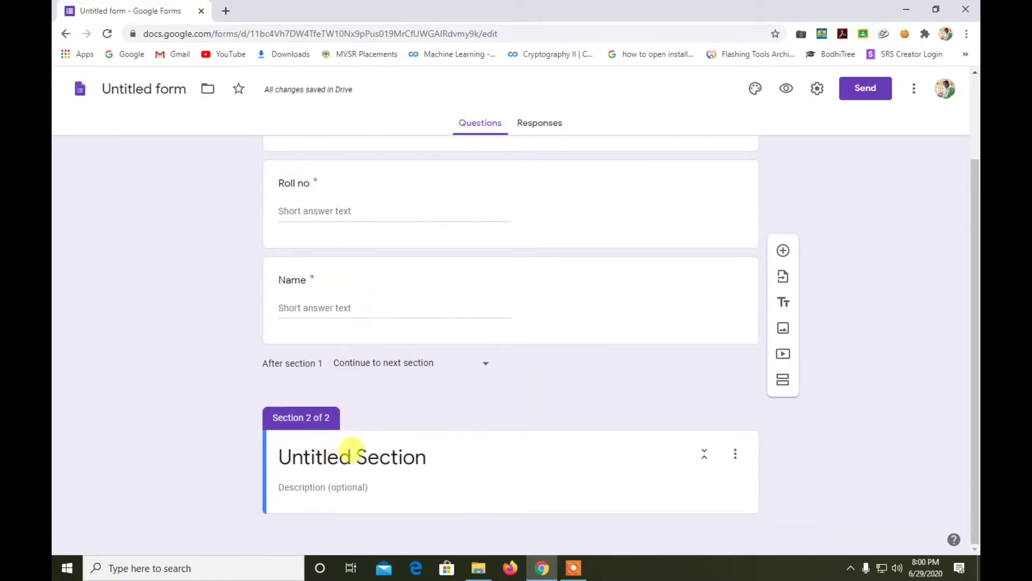
left_click(357, 455)
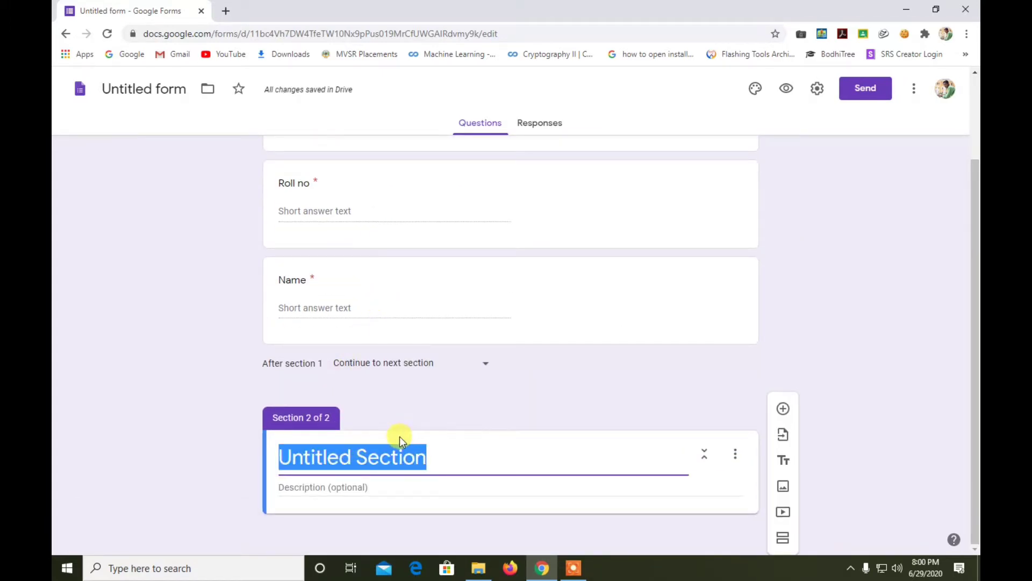
type("Examl")
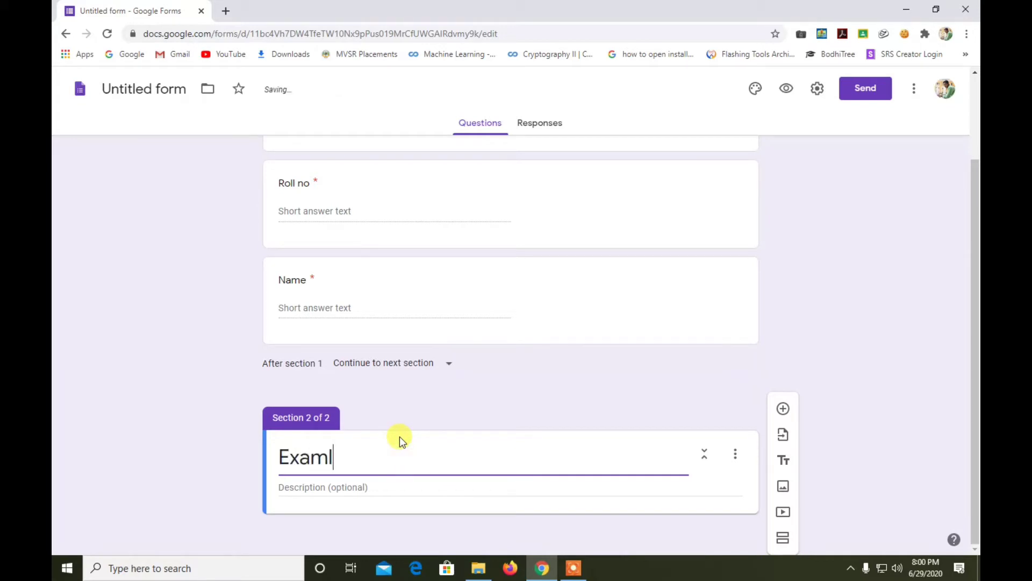
key("BackSpace")
type("pa")
key("BackSpace")
key("BackSpace")
type("Paper")
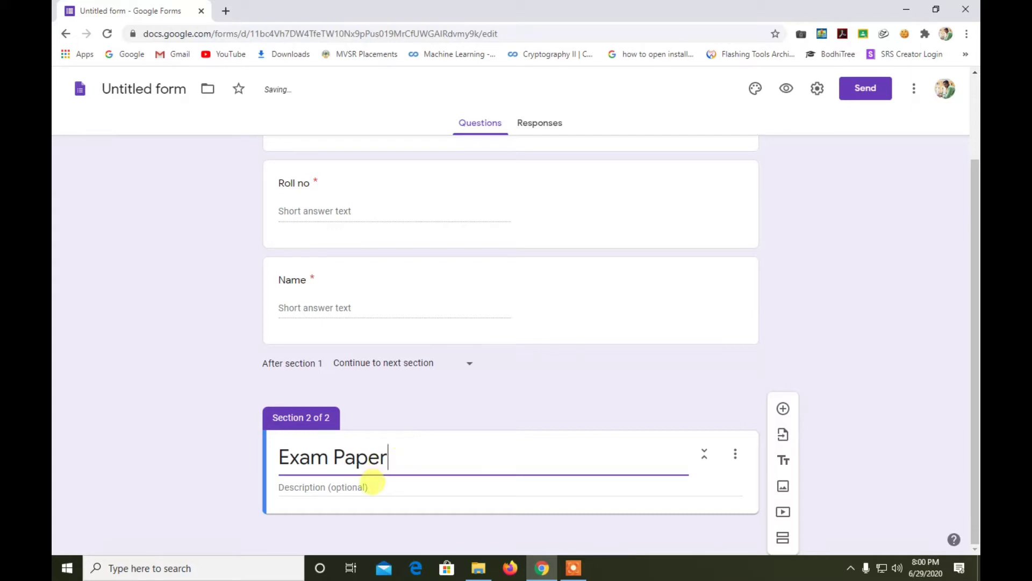
left_click(369, 486)
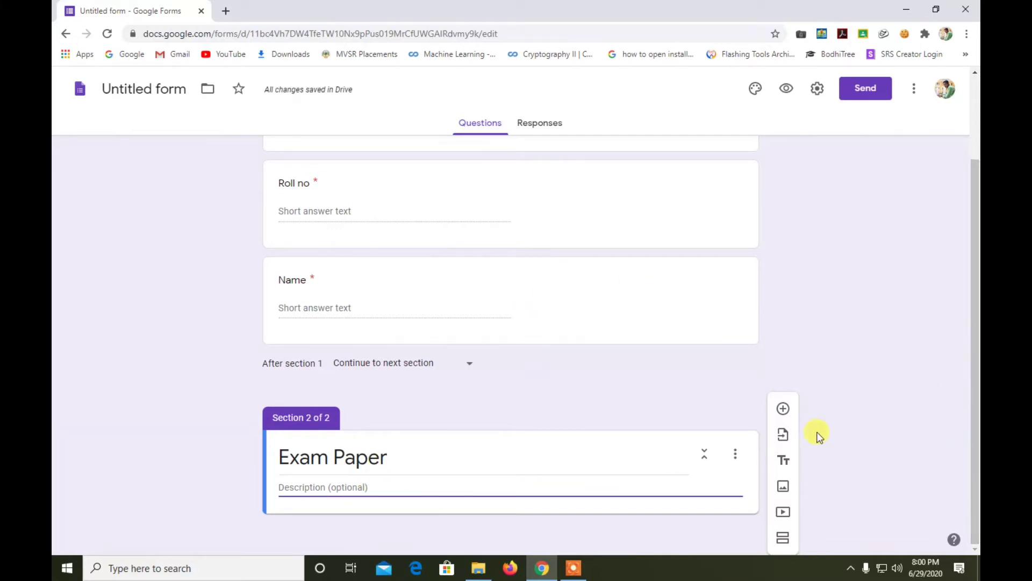
Add a multiple choice question titled "2+8" to the Exam Paper section
left_click(783, 408)
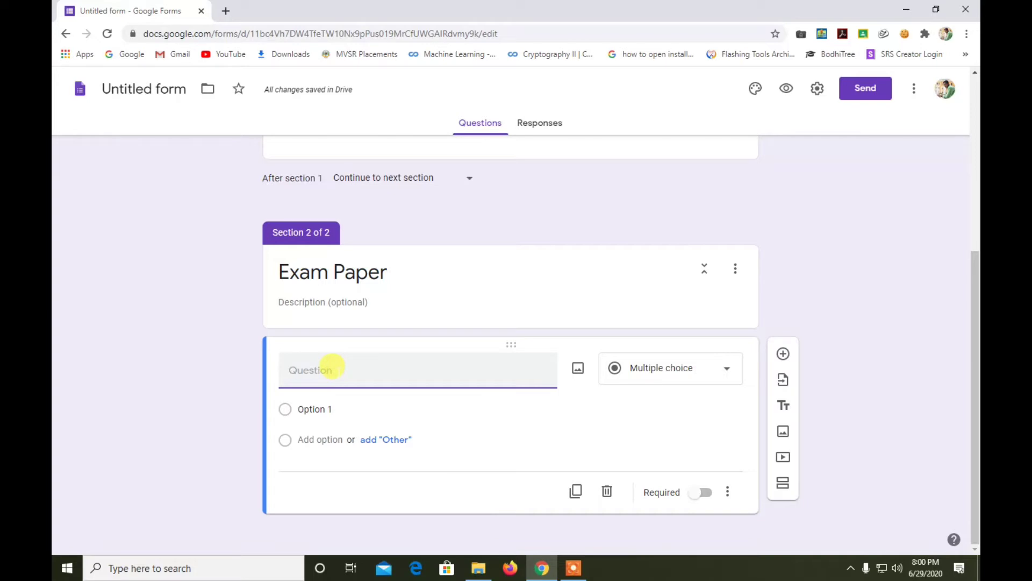
type("2")
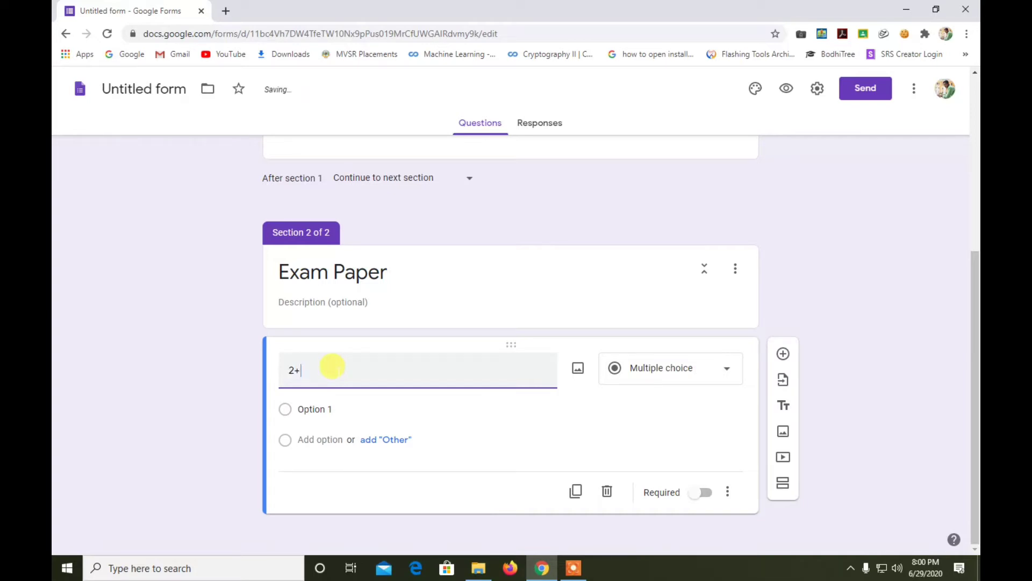
type("+8")
left_click(669, 322)
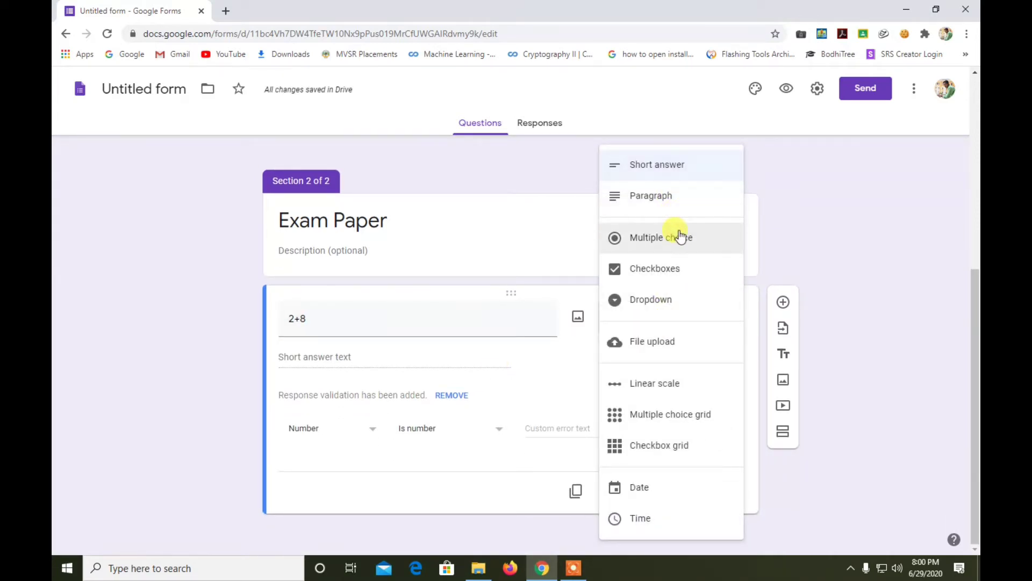
left_click(667, 243)
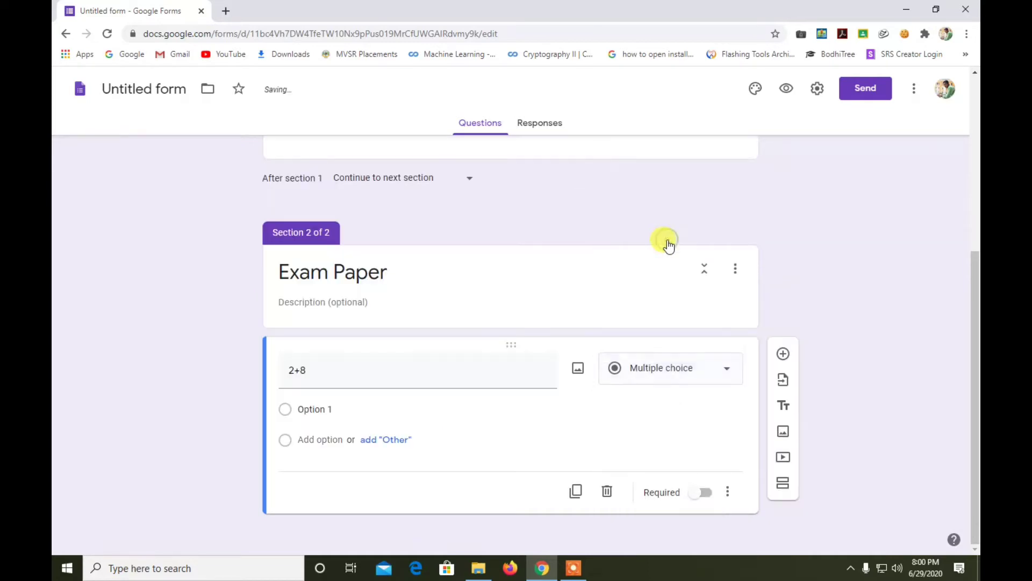
Give the "2+8" question the options A.8, B.10, C.9 and 6, and make it required
left_click(354, 405)
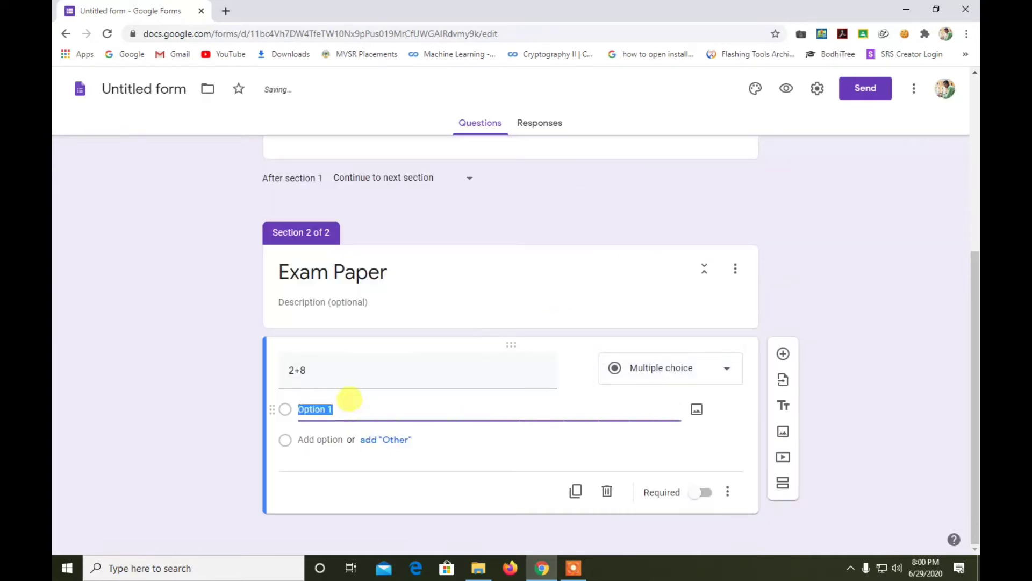
type("A.8")
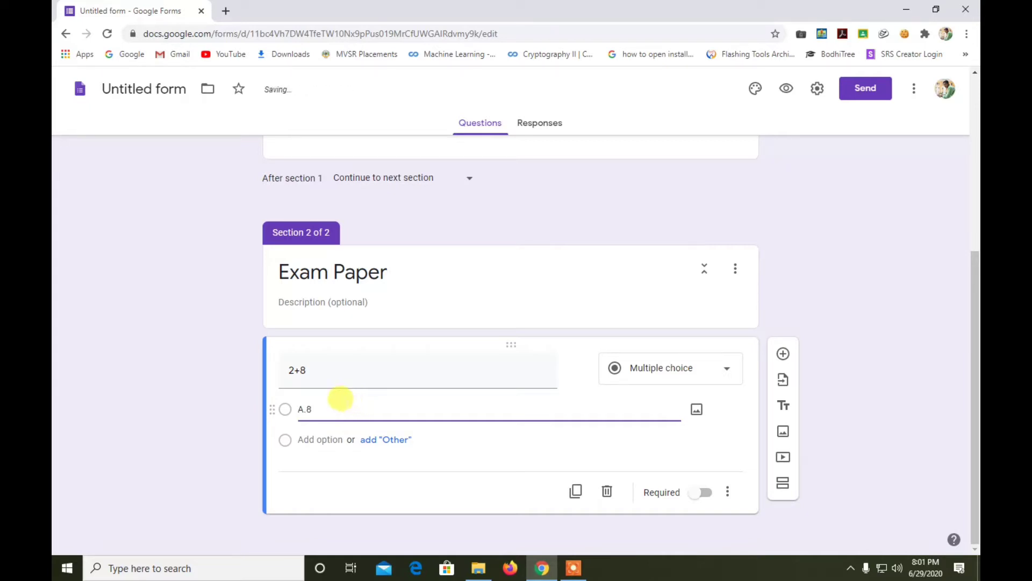
left_click(317, 439)
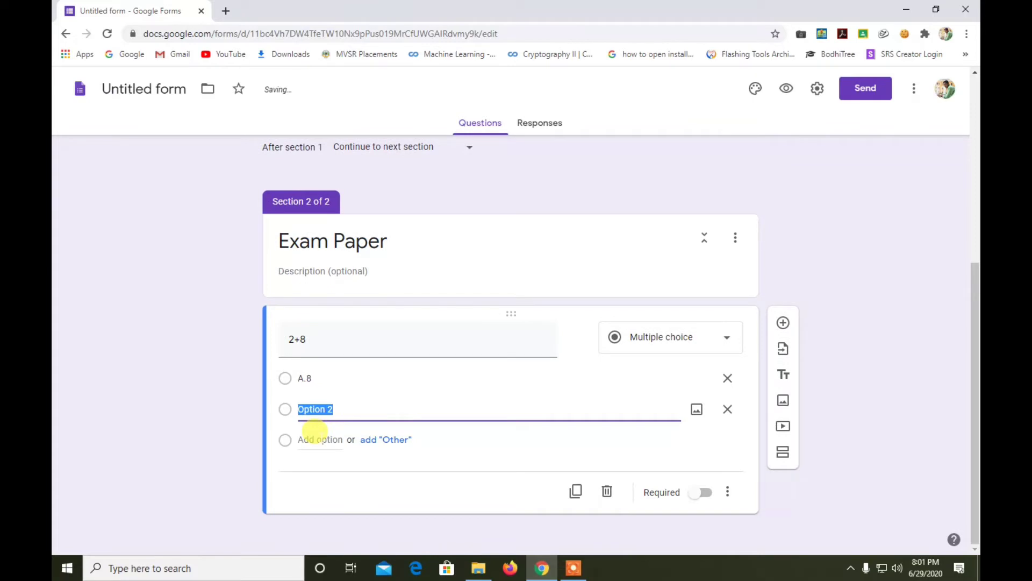
type("B.10")
left_click(316, 434)
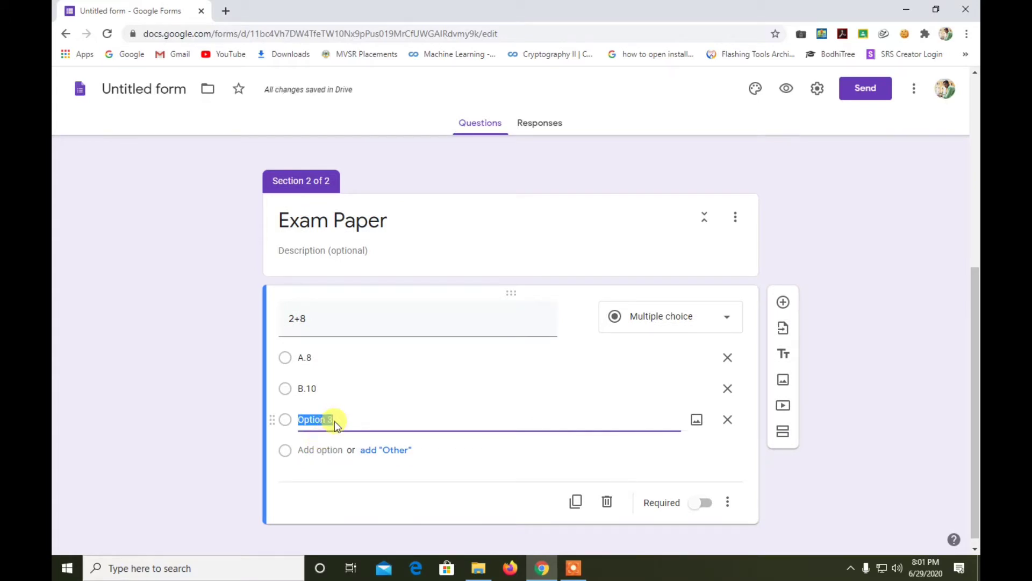
type("C.9")
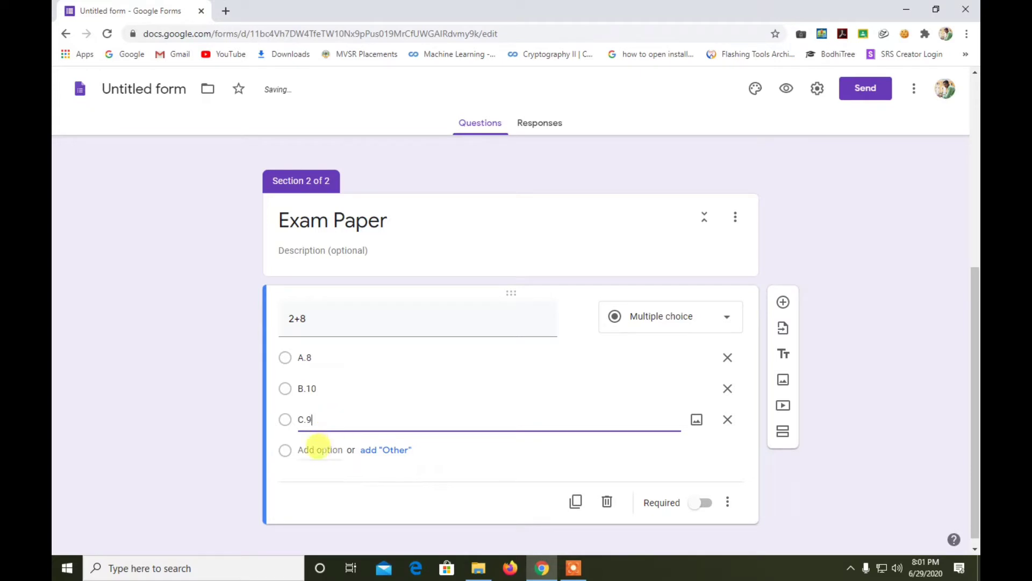
left_click(318, 449)
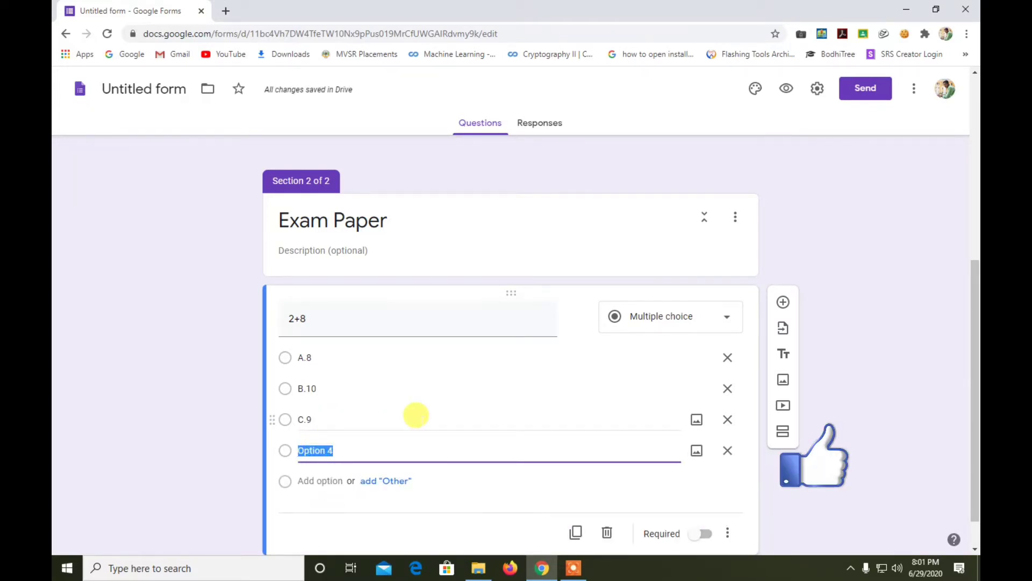
type("6")
scroll(397, 425, "down", 1)
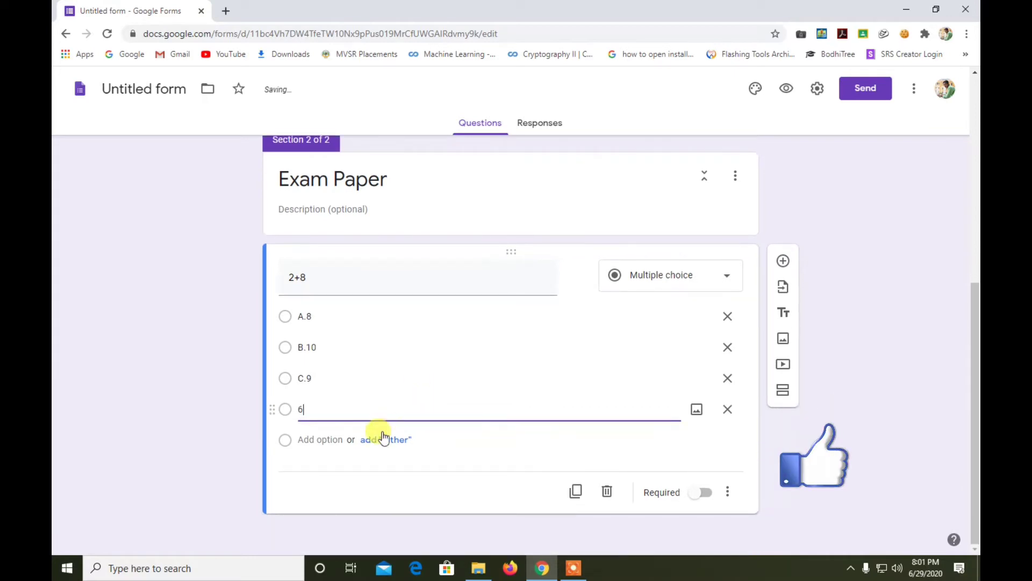
left_click(252, 438)
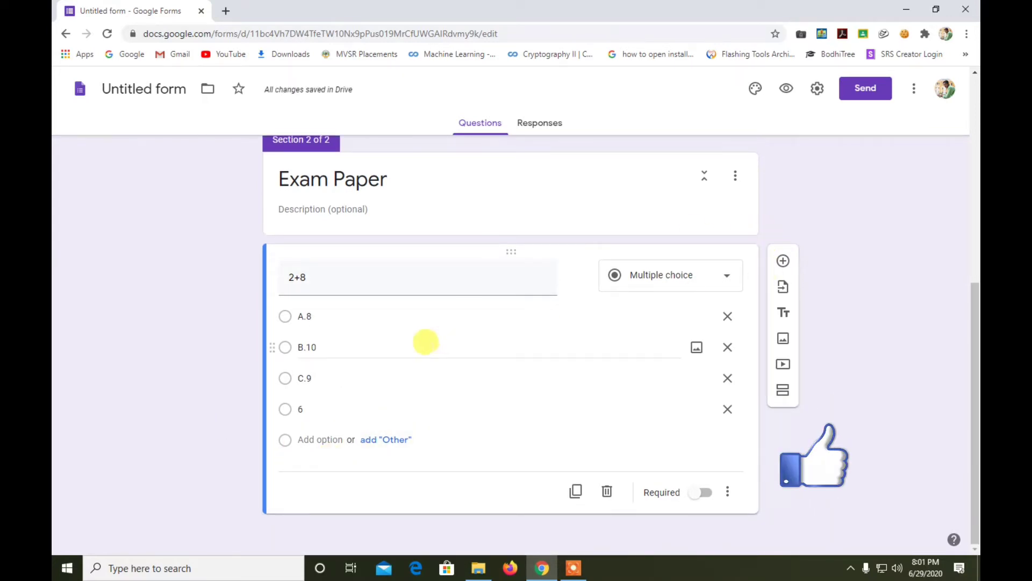
left_click(698, 493)
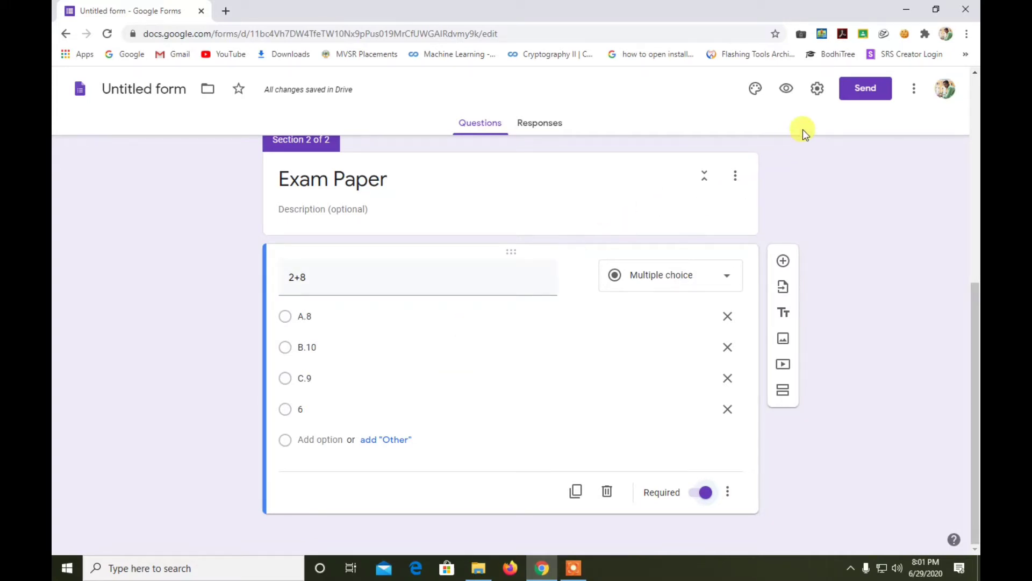
Turn the form into a quiz that releases grades immediately after each submission, and save the settings
left_click(821, 89)
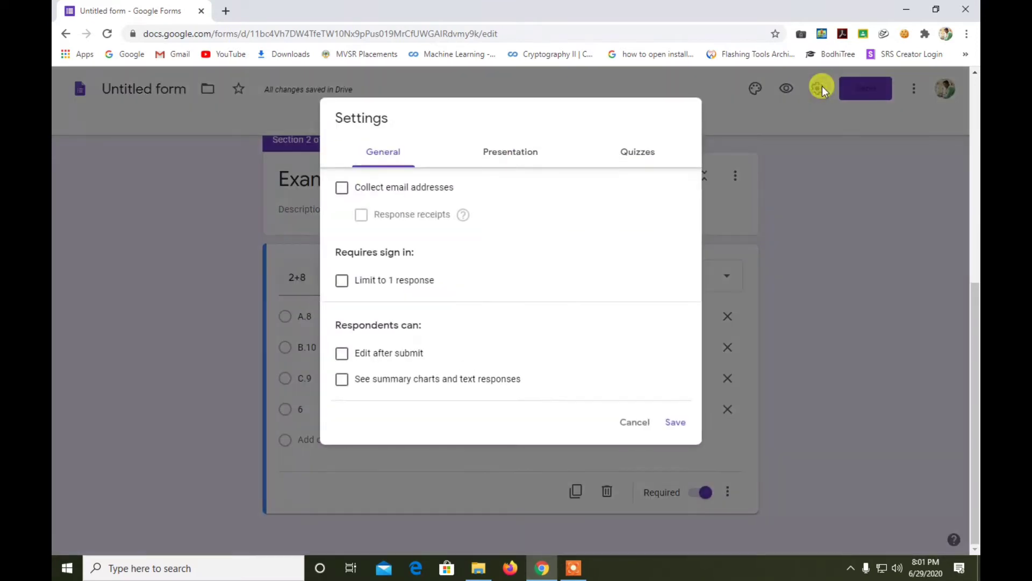
left_click(507, 156)
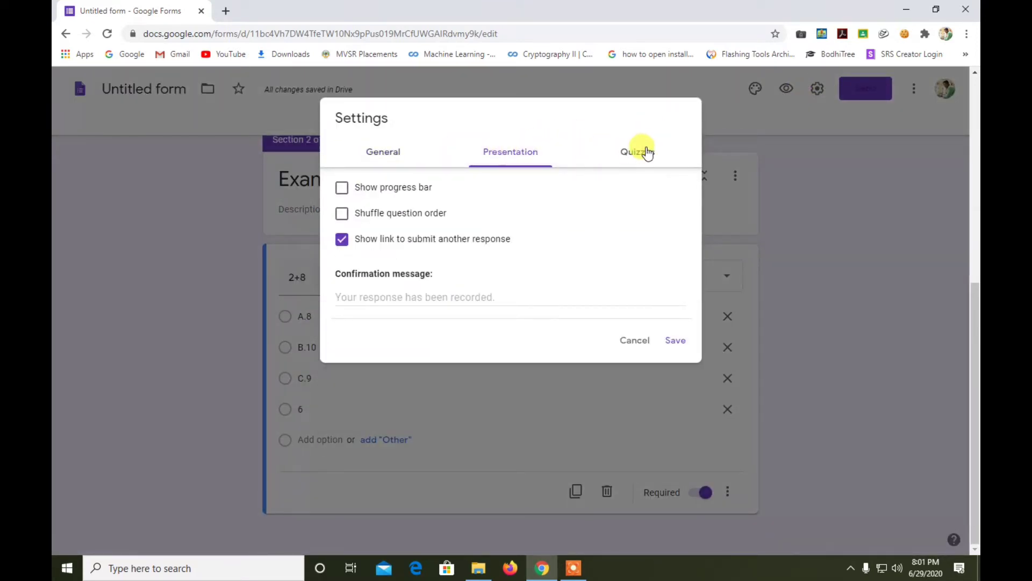
left_click(647, 153)
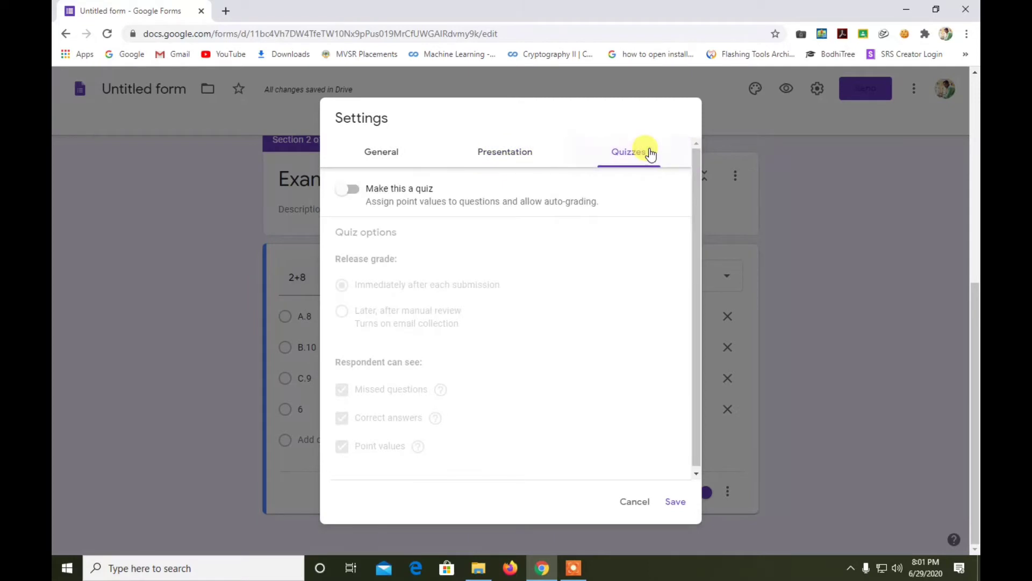
left_click(355, 190)
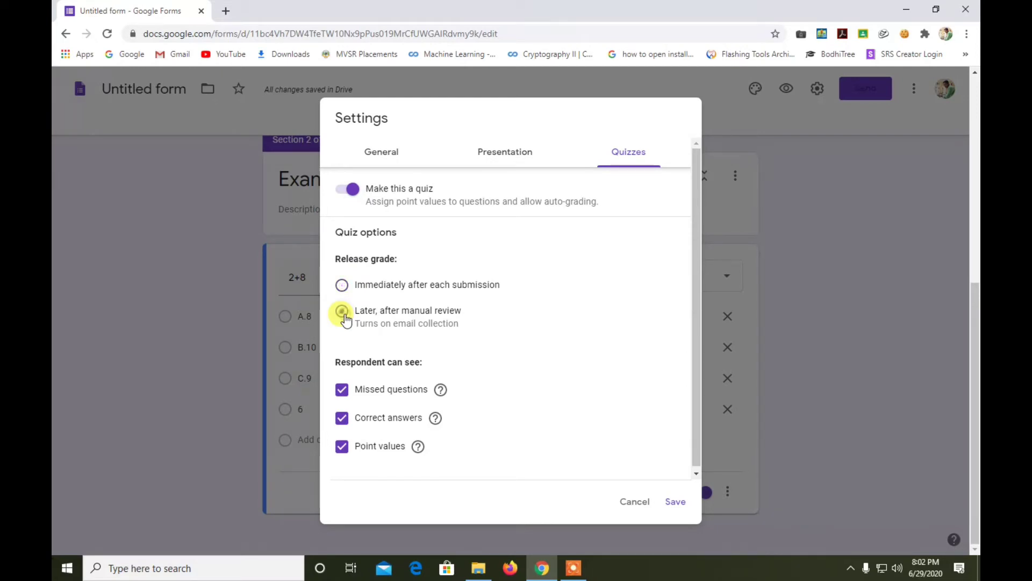
left_click(342, 285)
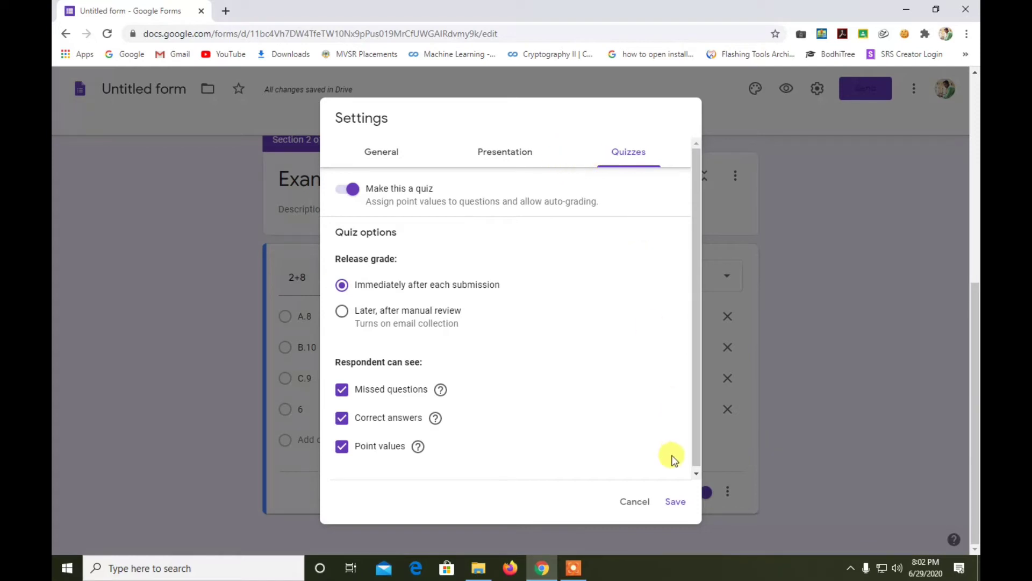
left_click(675, 502)
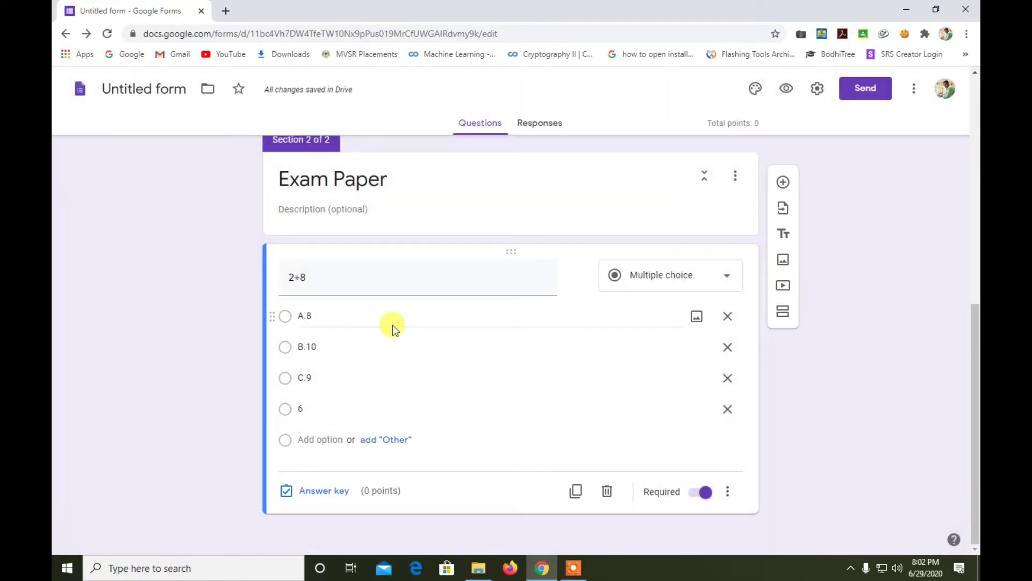
Set B.10 as the correct answer to the "2+8" question and assign it 2 points
left_click(332, 491)
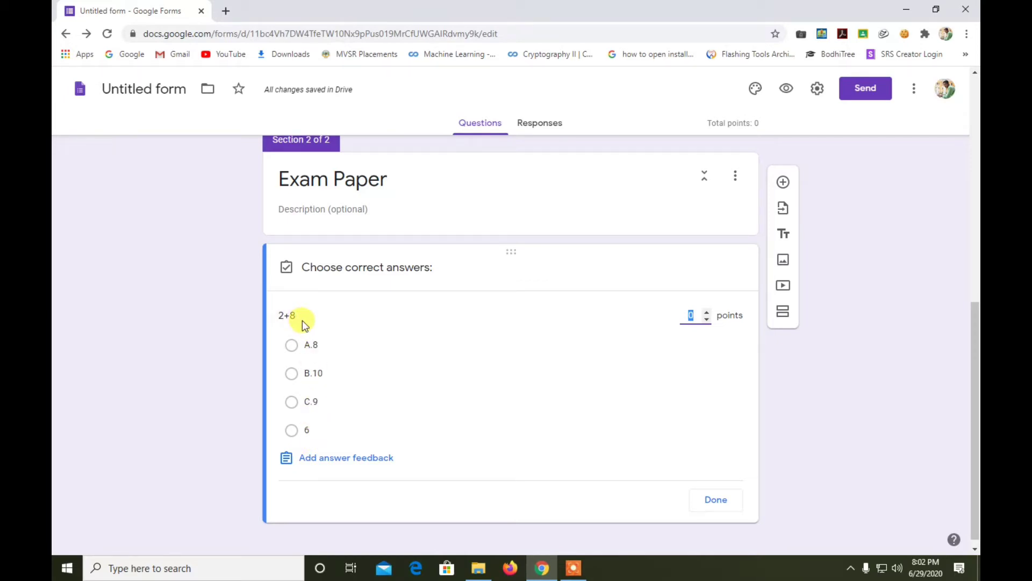
left_click(317, 373)
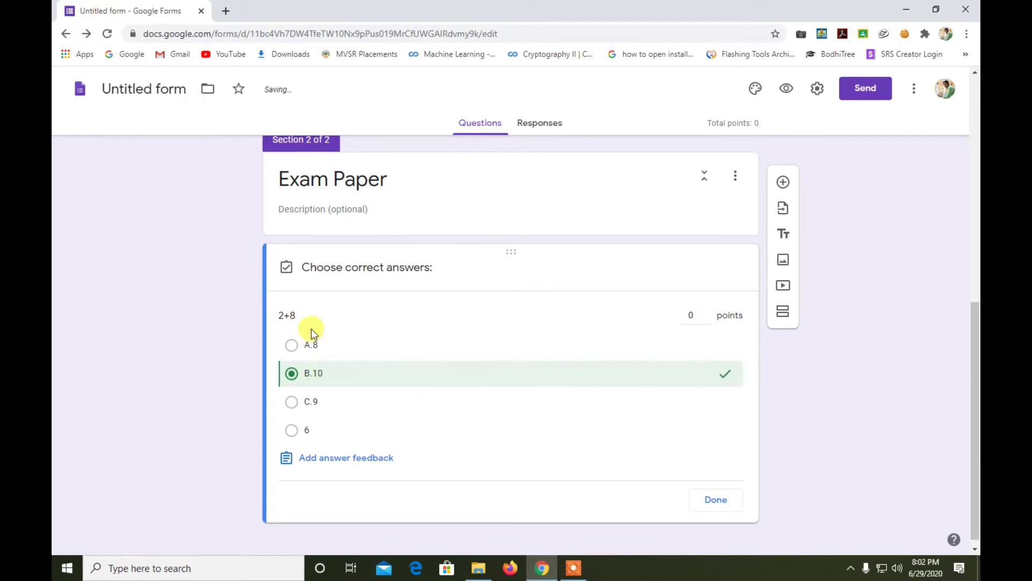
left_click(693, 314)
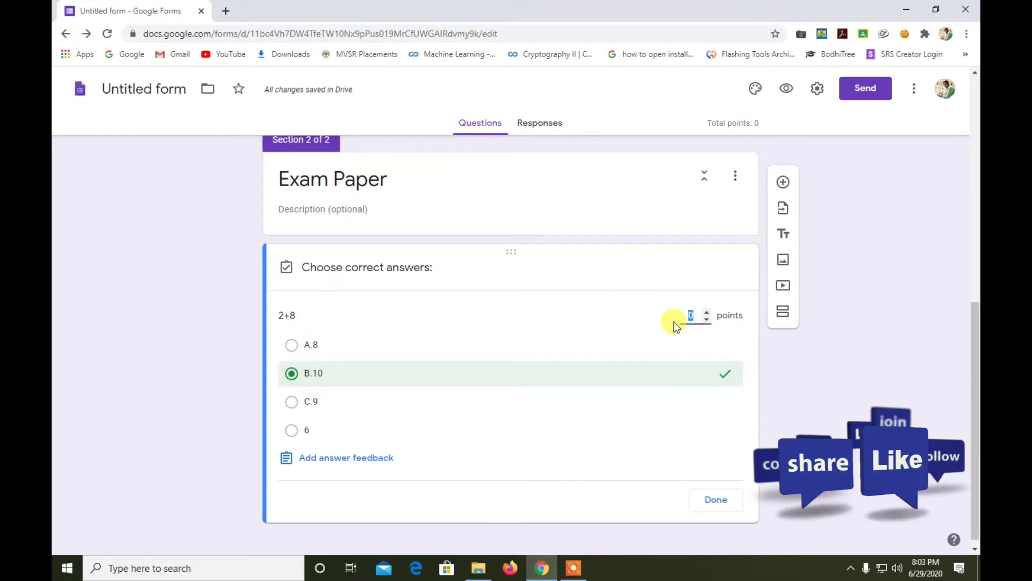
type("2")
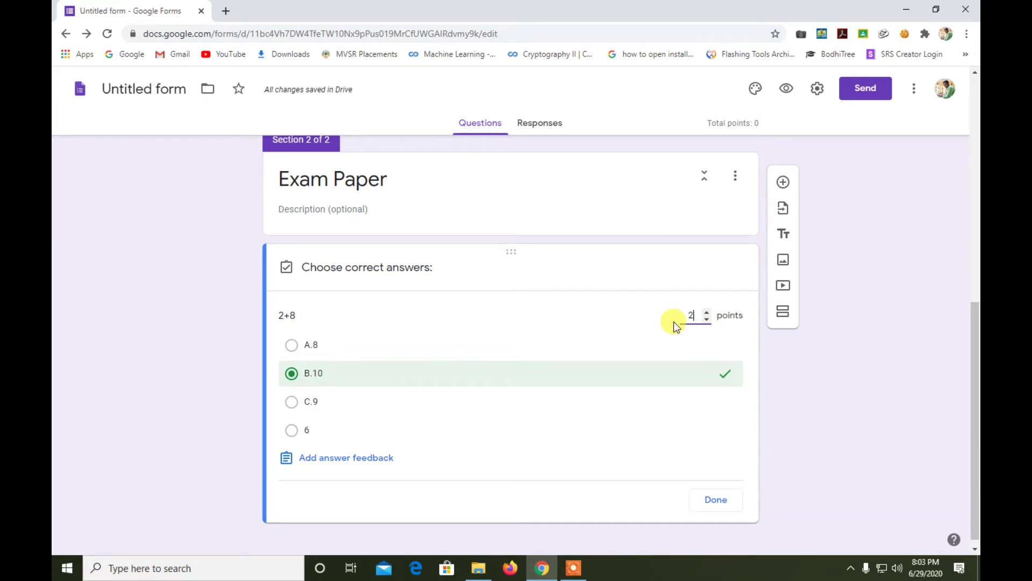
left_click(723, 499)
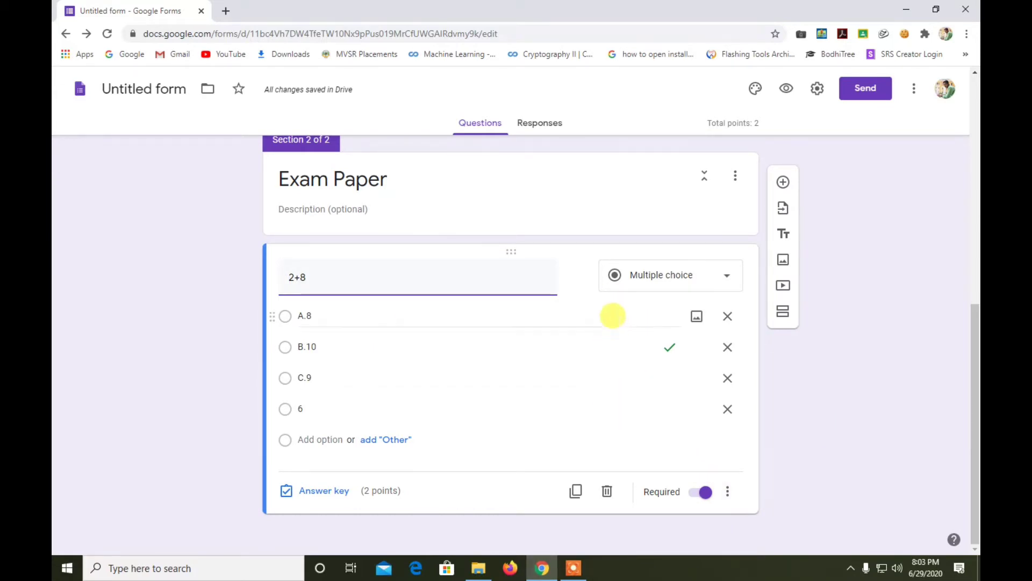
Add a multiple choice question titled "8-2" with the options A.6, B.8, C.4 and D.5
left_click(786, 187)
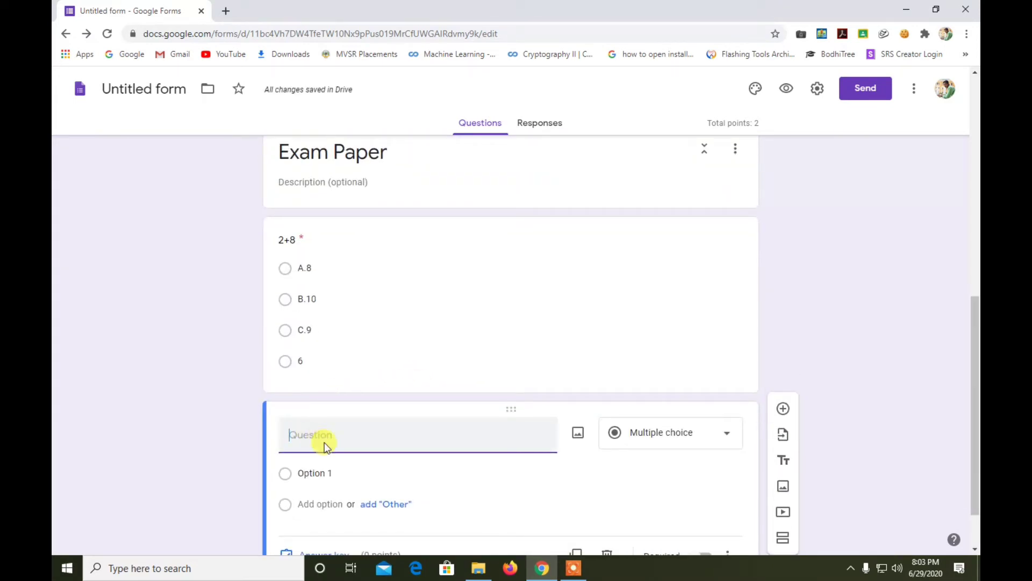
type("8-2")
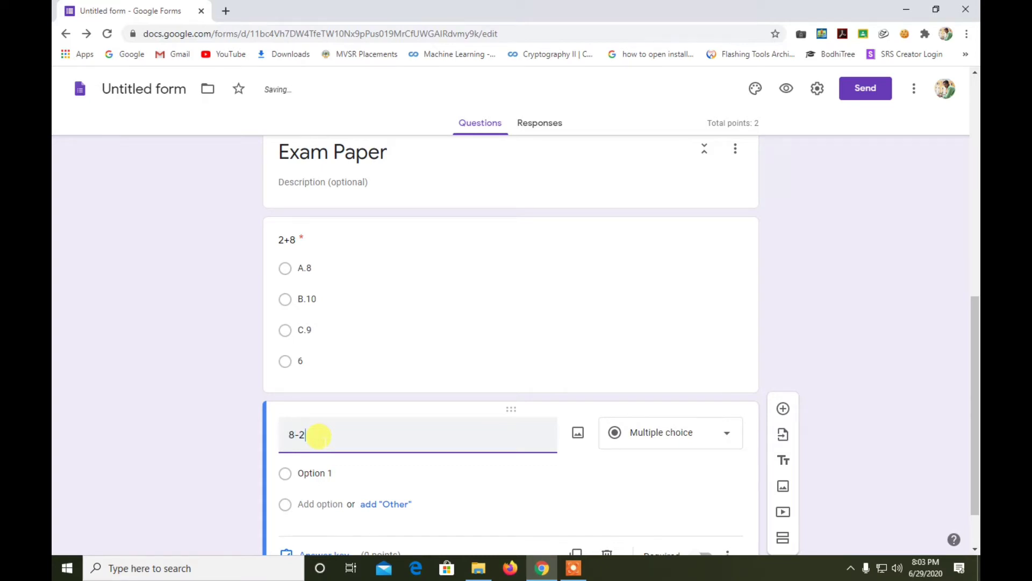
left_click(314, 408)
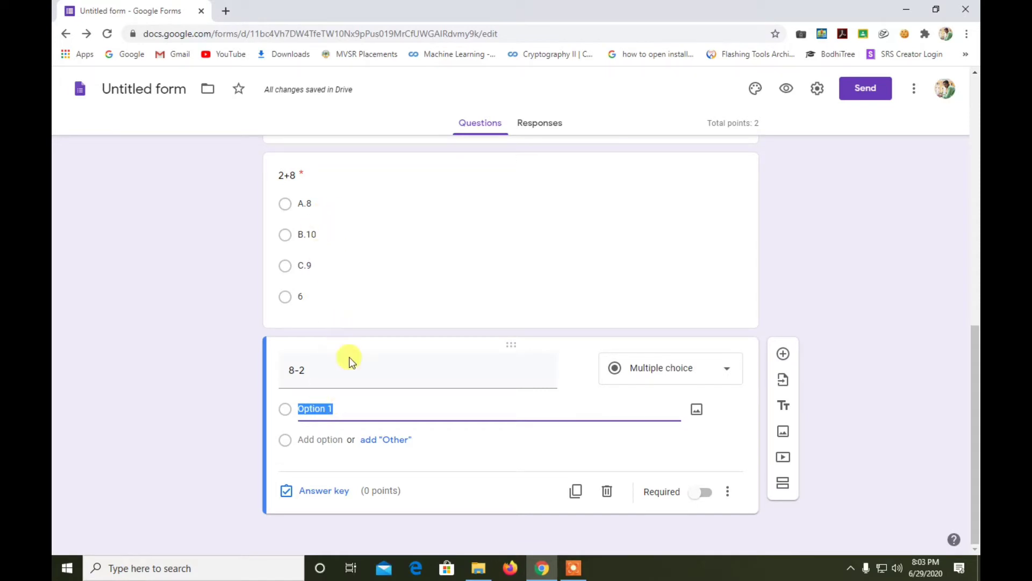
left_click(652, 374)
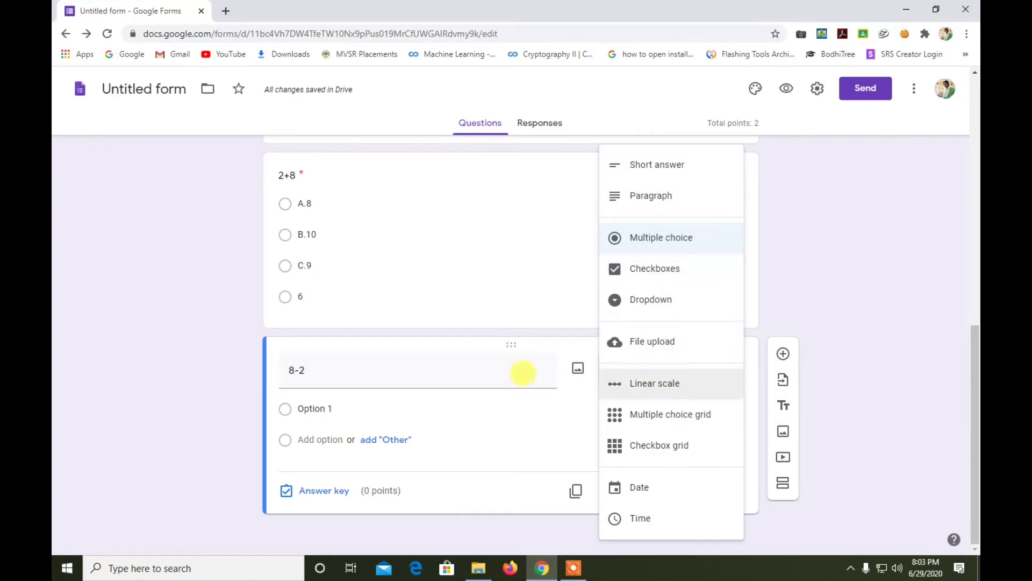
left_click(439, 404)
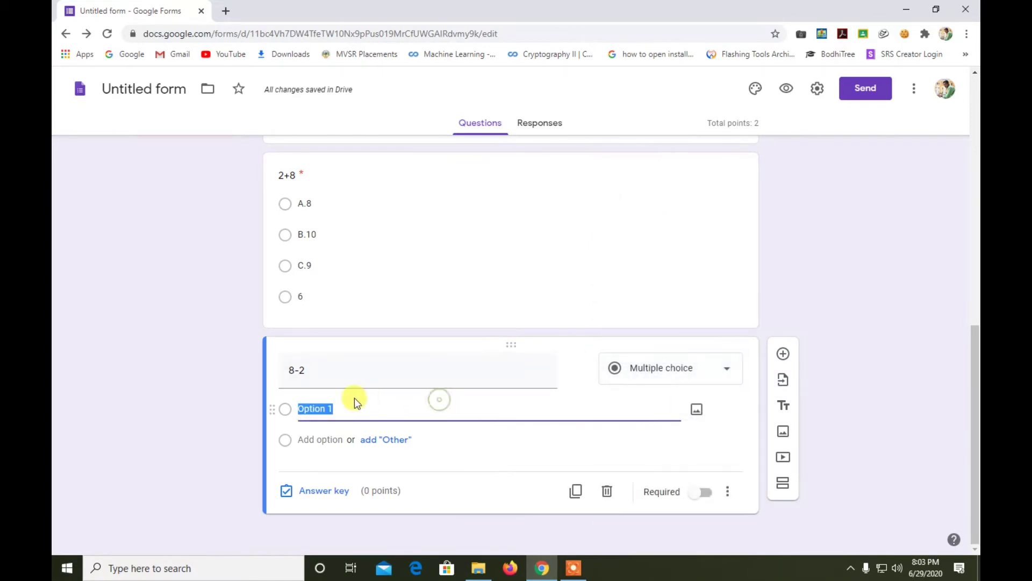
type("A.6 B.8 C.4 D.5")
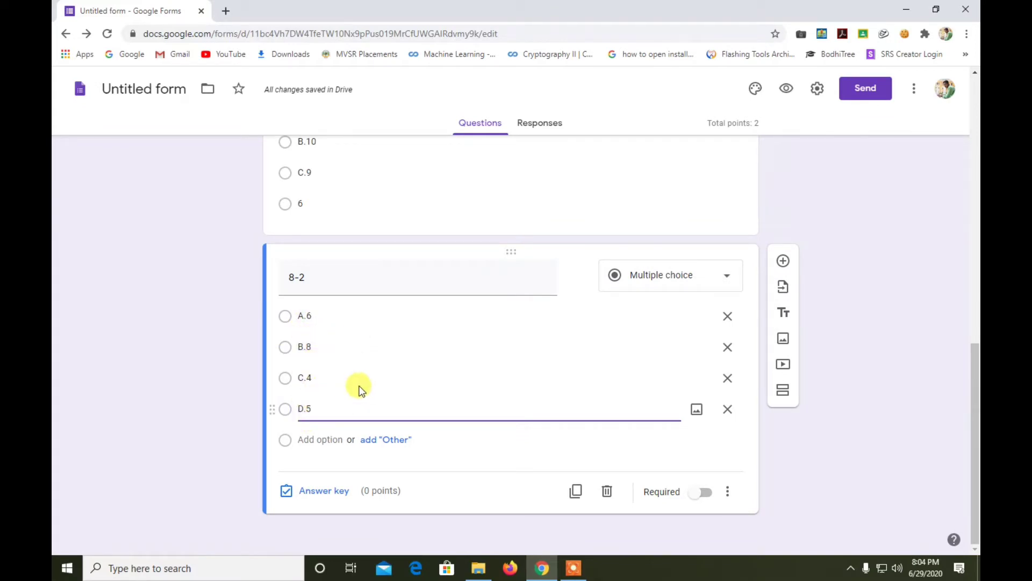
Set A.6 as the correct answer to the "8-2" question and assign it 5 points
left_click(316, 497)
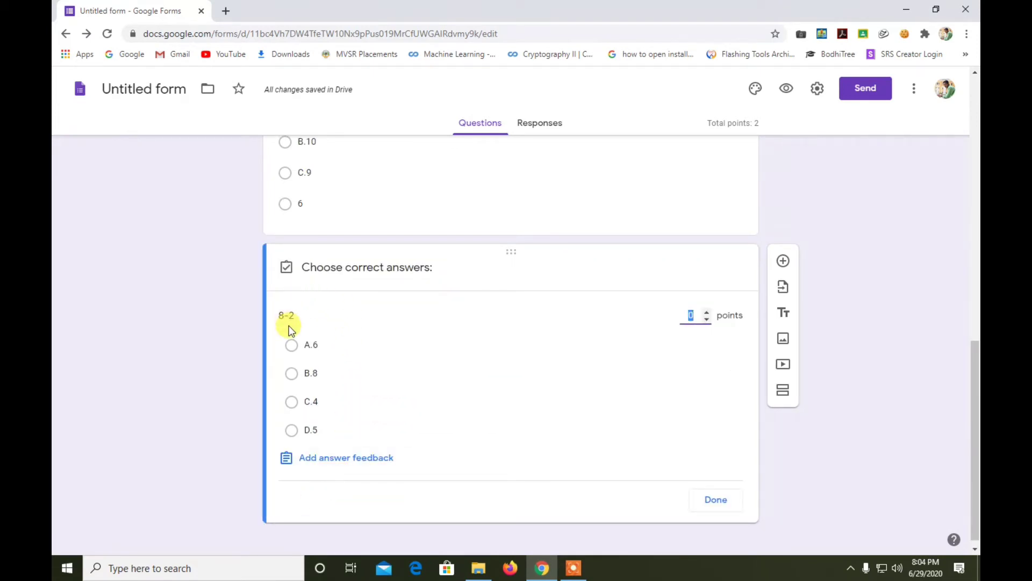
left_click(291, 346)
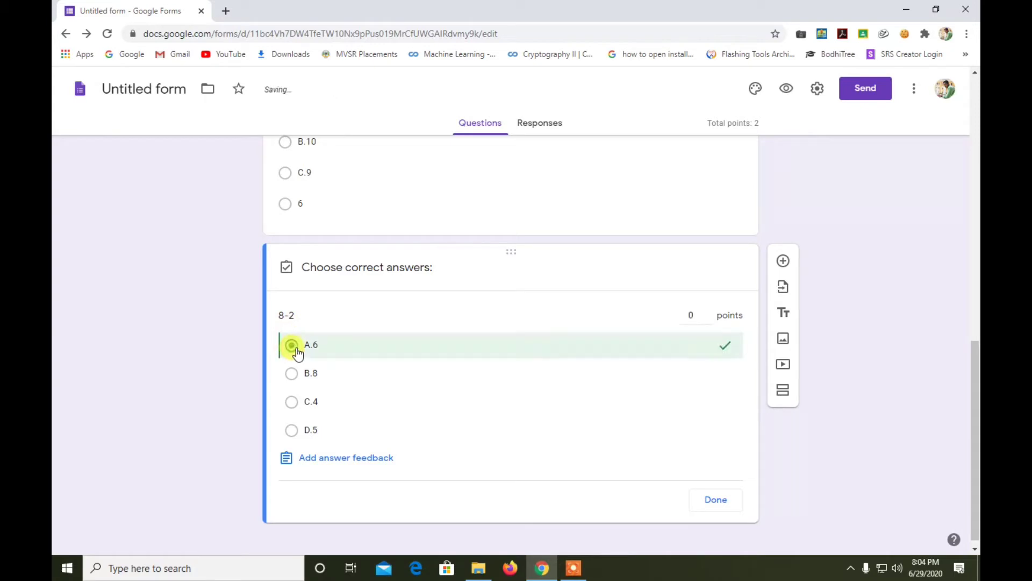
left_click(691, 314)
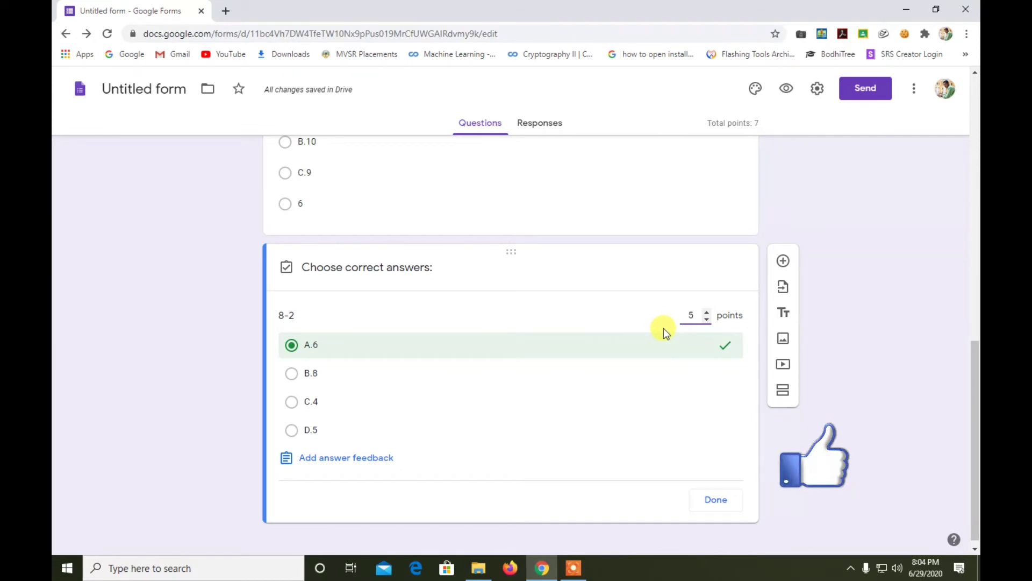
left_click(710, 501)
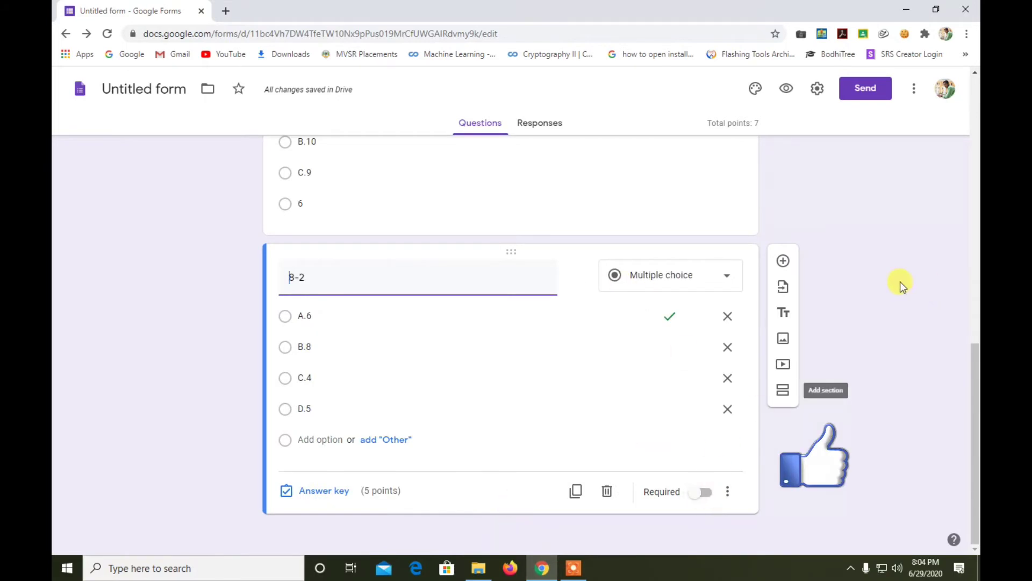
Make the "8-2" question required and return to the "2+8" question above it
left_click(694, 492)
scroll(644, 315, "up", 3)
left_click(644, 313)
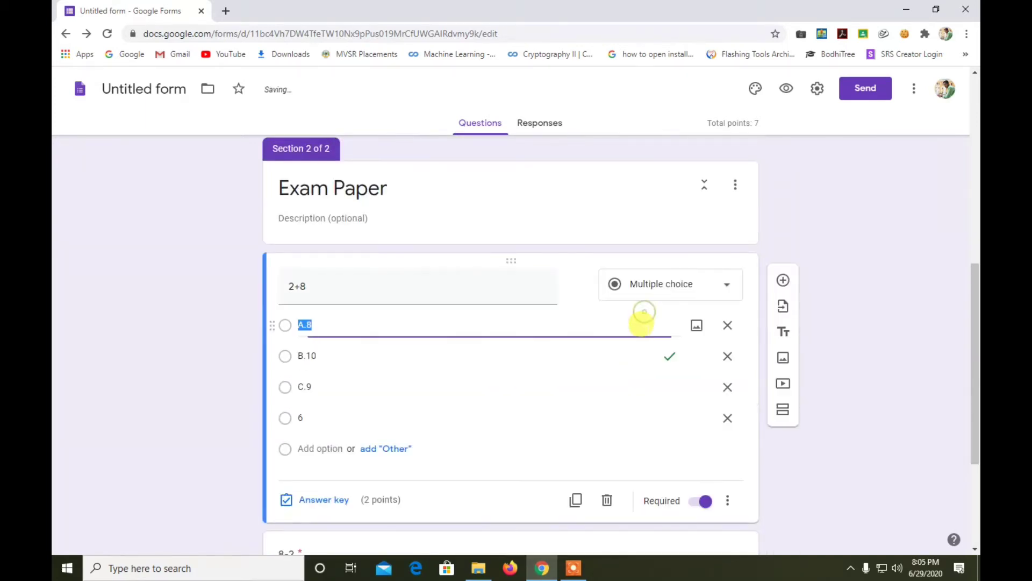
Add a checkboxes question titled "2*5 AND 5*2" below the "8-2" question
scroll(731, 457, "down", 3)
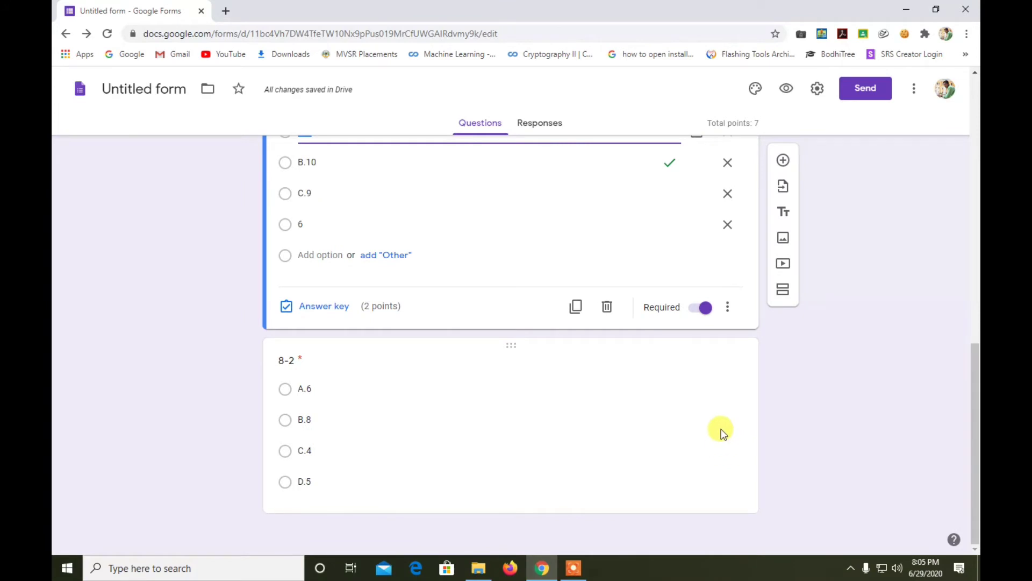
left_click(721, 428)
left_click(782, 261)
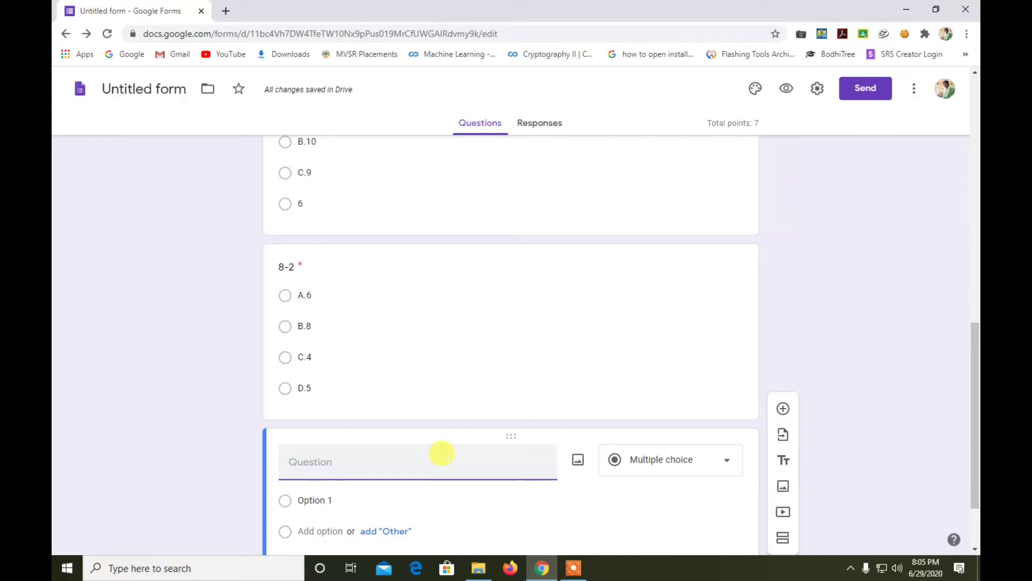
left_click(662, 467)
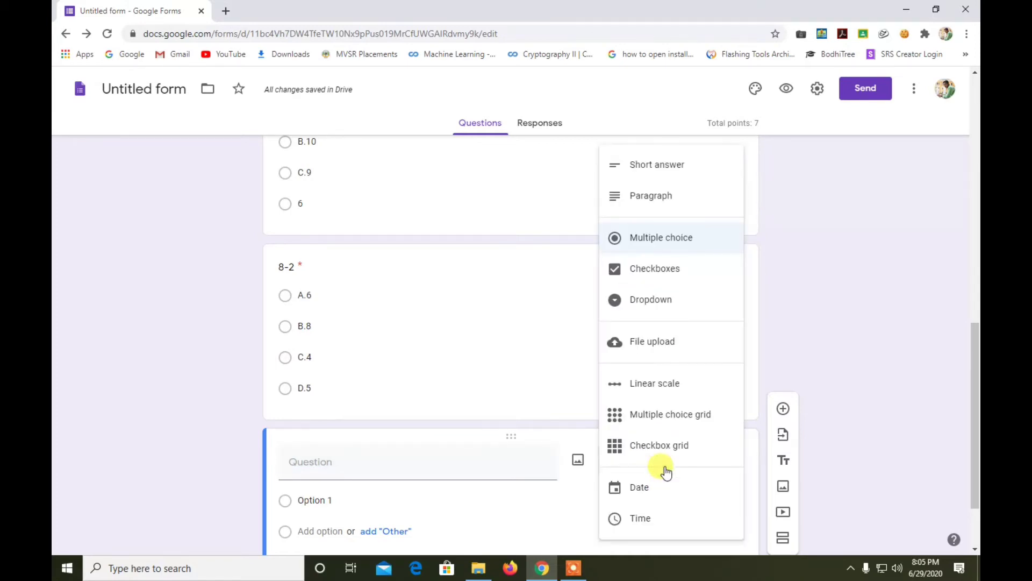
left_click(698, 278)
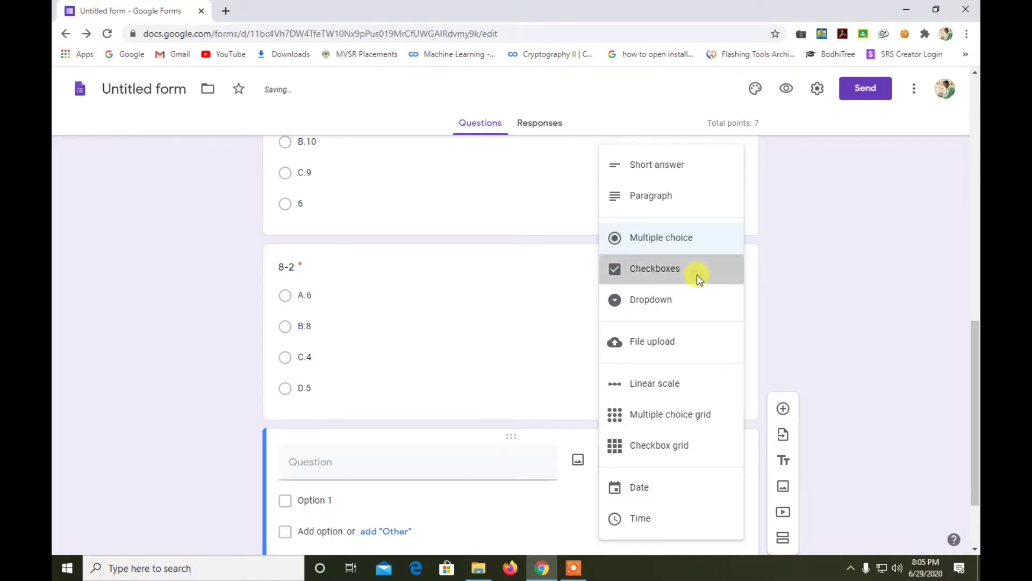
left_click(435, 457)
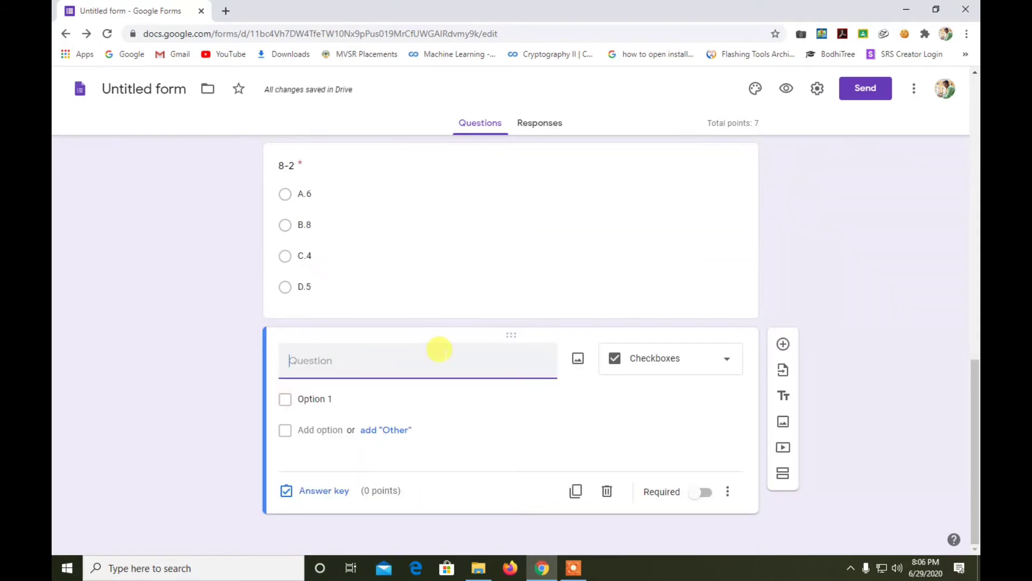
type("2*")
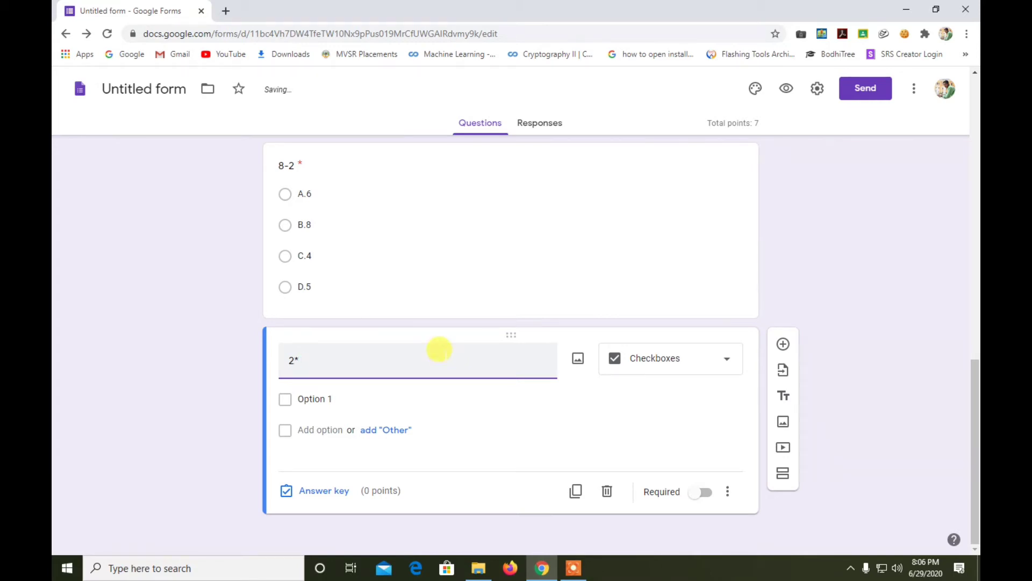
type("5 AND 5*2")
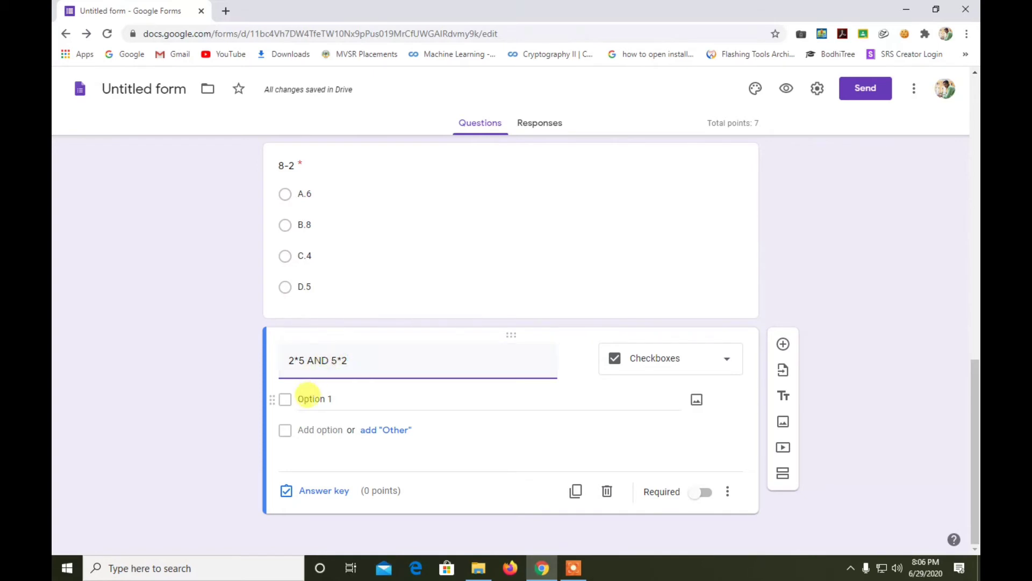
Name the first option of the "2*5 AND 5*2" question "A.10,5"
left_click(308, 397)
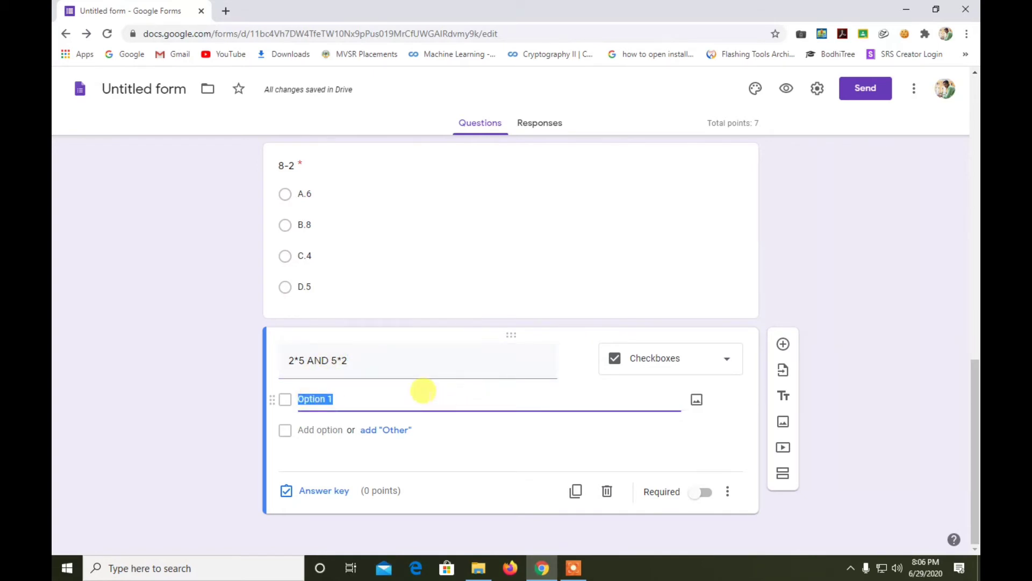
type("A.")
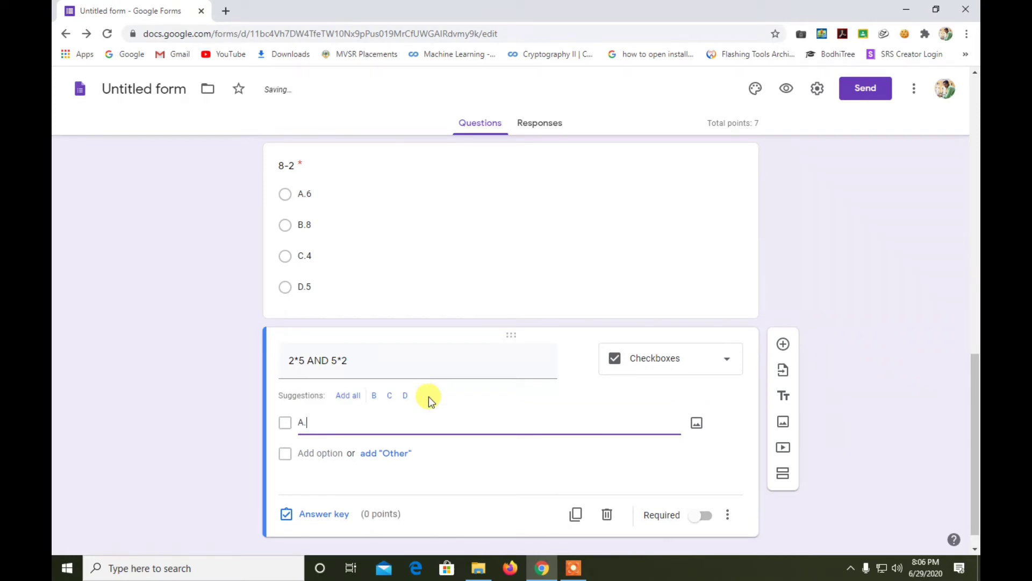
type("10,")
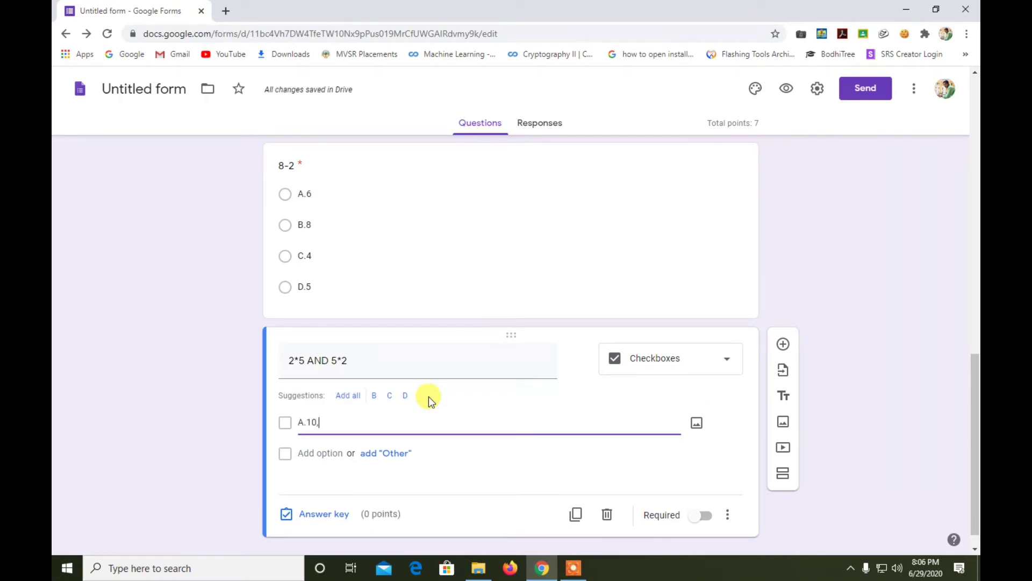
type("5")
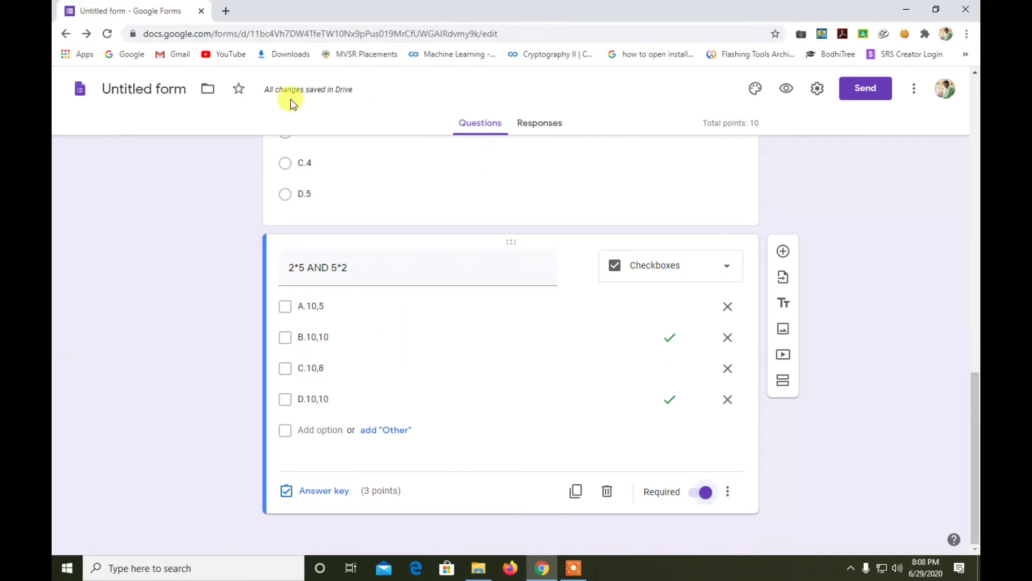
In the form settings, enable response receipts and send them only if the respondent requests it
scroll(715, 367, "up", 3)
scroll(718, 371, "up", 10)
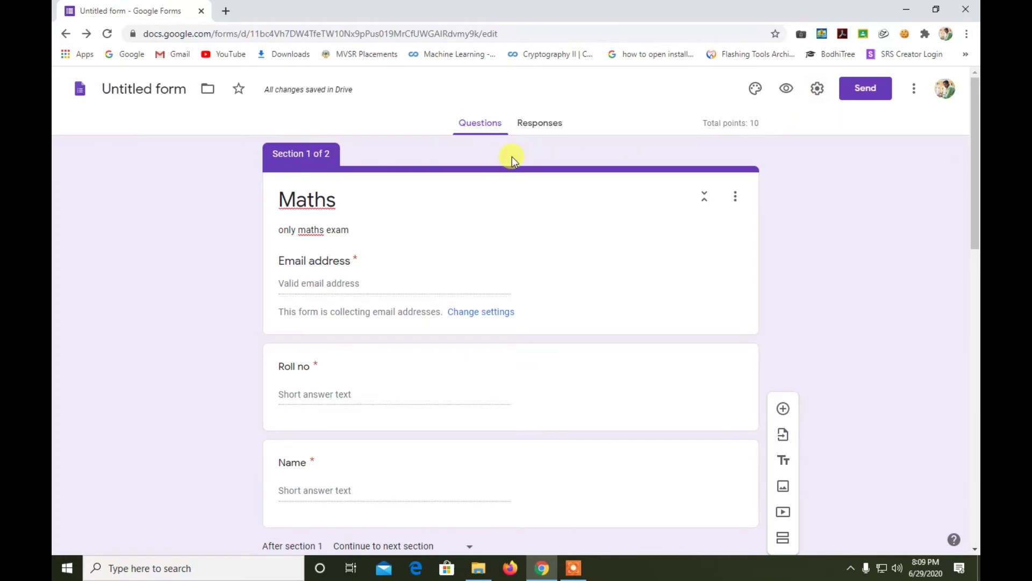
left_click(813, 91)
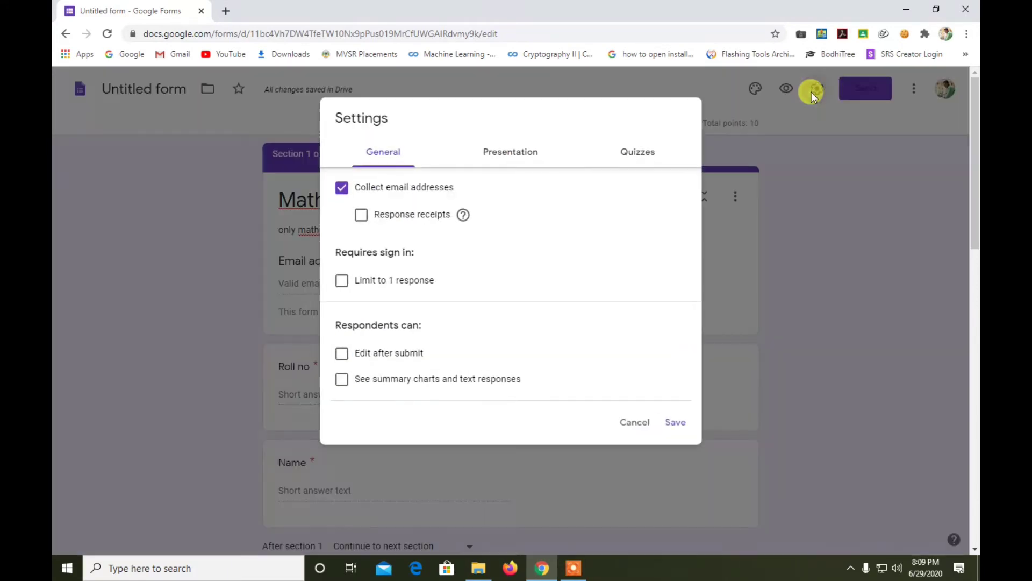
left_click(359, 216)
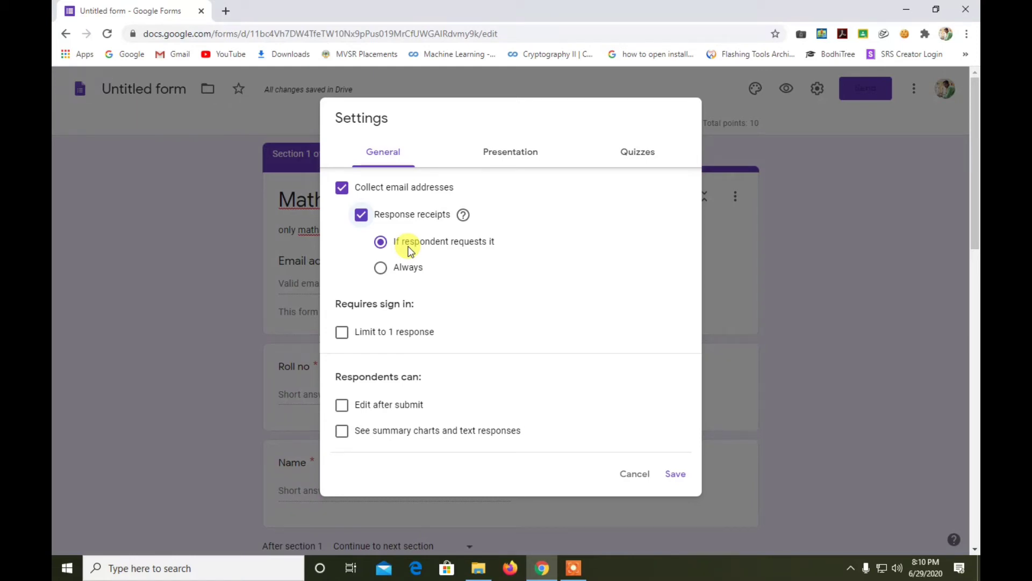
left_click(415, 273)
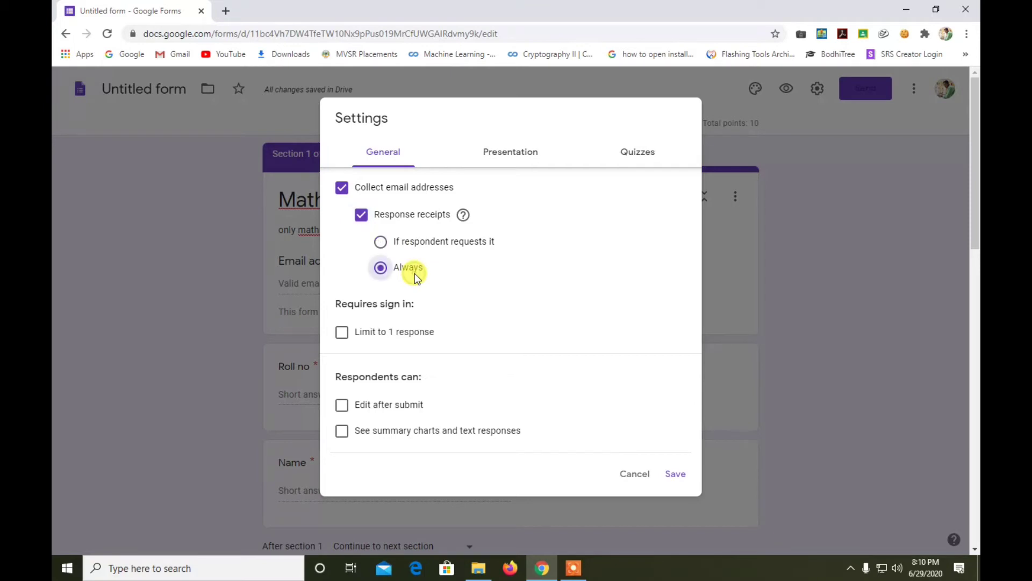
left_click(424, 241)
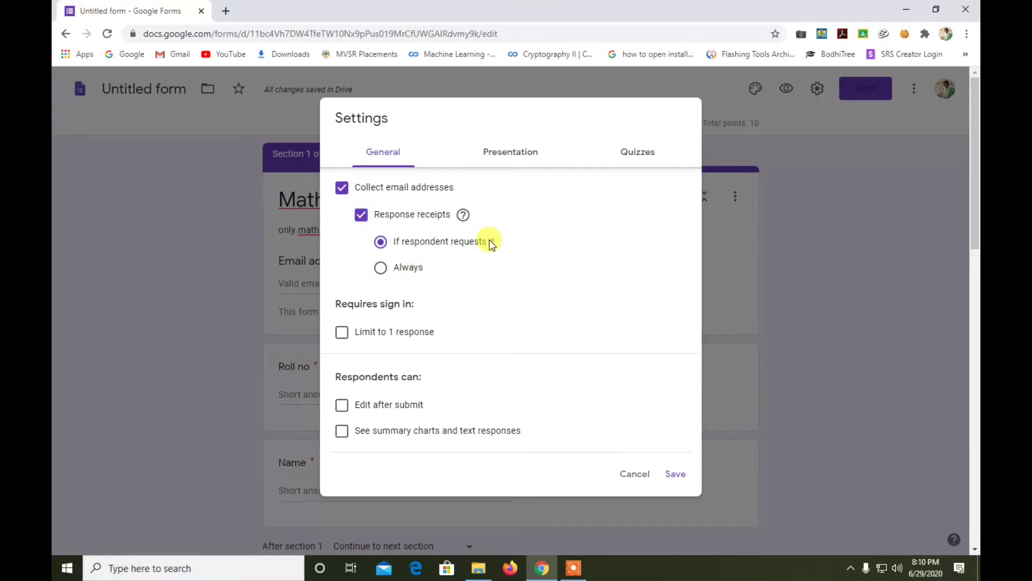
Limit the form to 1 response per respondent and allow editing after submission
scroll(461, 250, "down", 2)
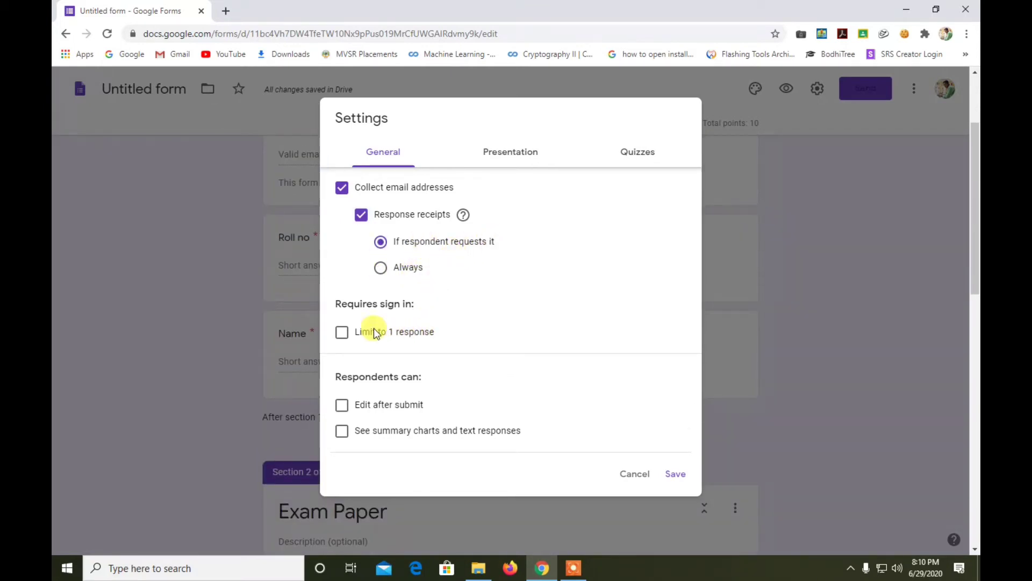
left_click(342, 333)
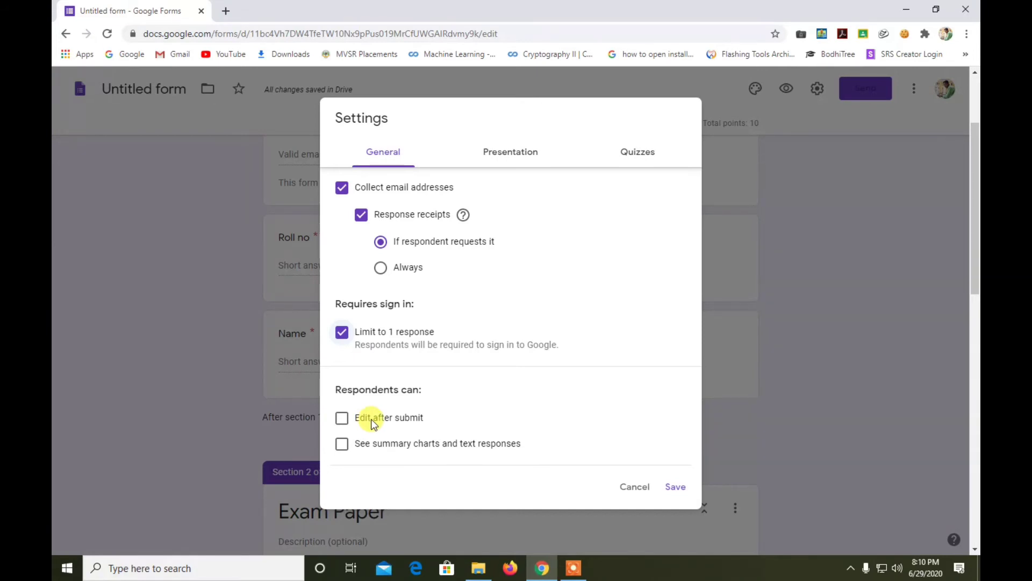
left_click(343, 421)
Enable shuffled question order, check the quiz and general options, and save the form settings
left_click(512, 153)
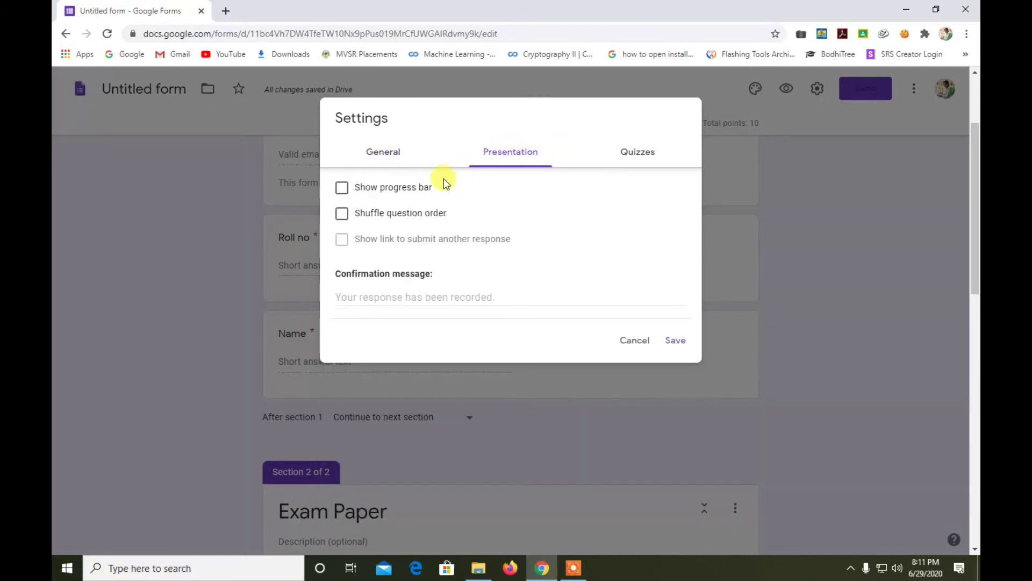
left_click(420, 215)
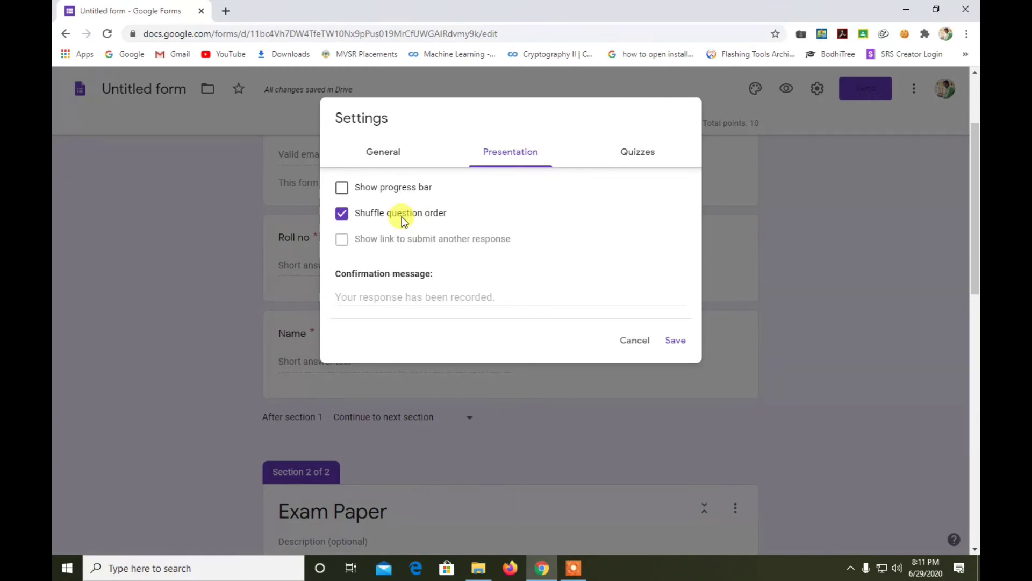
left_click(626, 160)
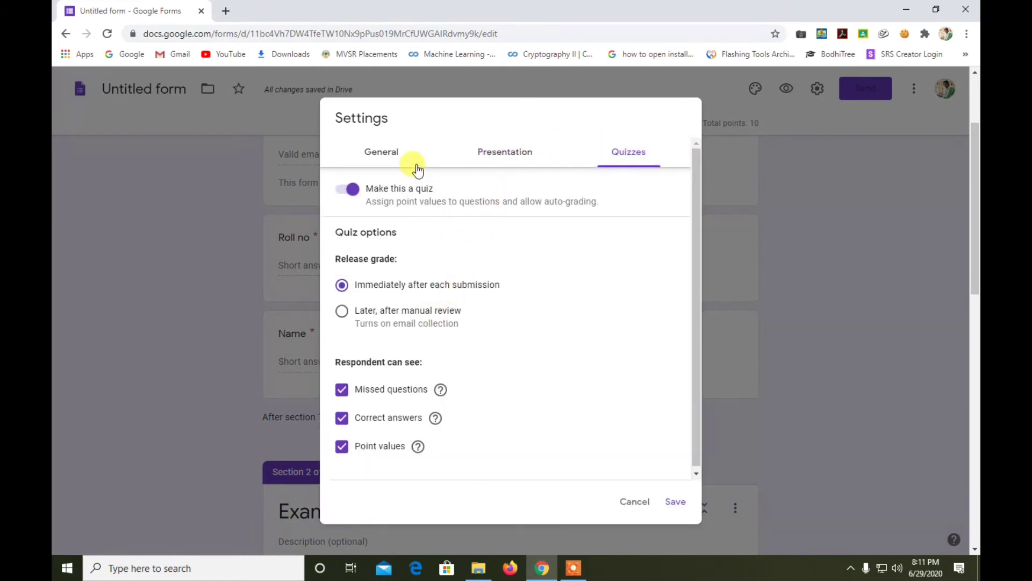
left_click(403, 152)
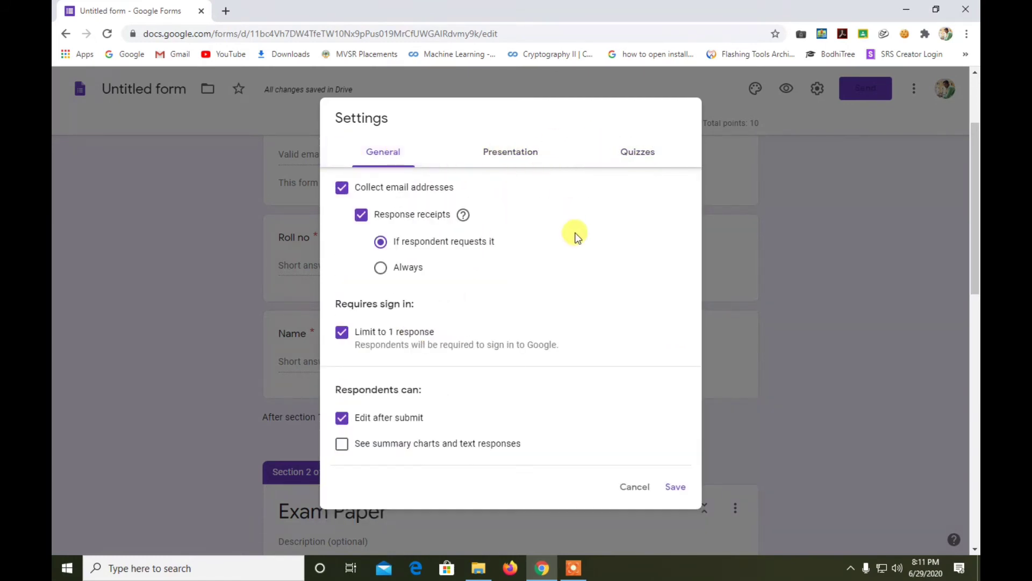
left_click(675, 487)
Rename the untitled form file as "Maths"
scroll(370, 228, "down", 10)
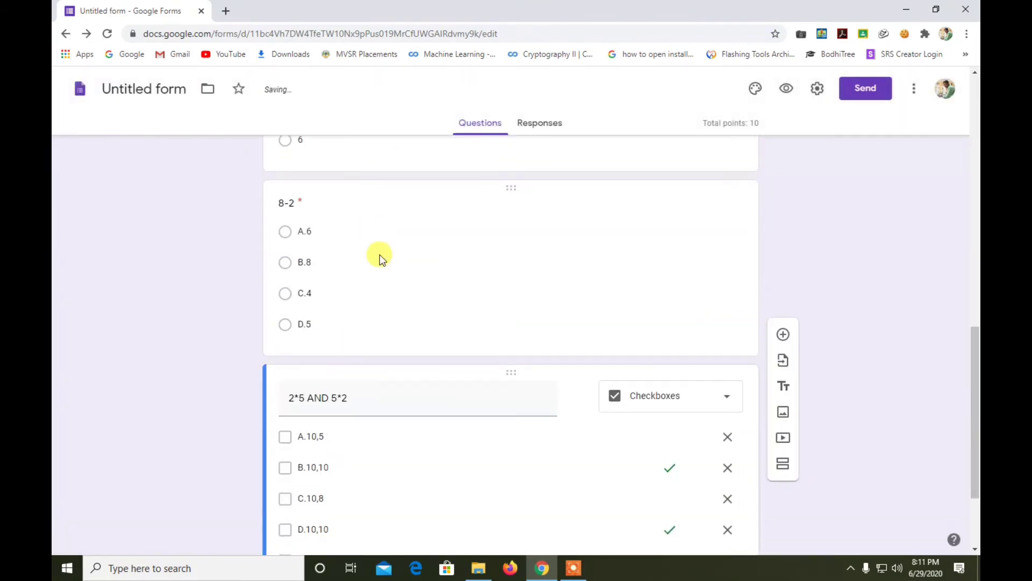
scroll(378, 258, "up", 10)
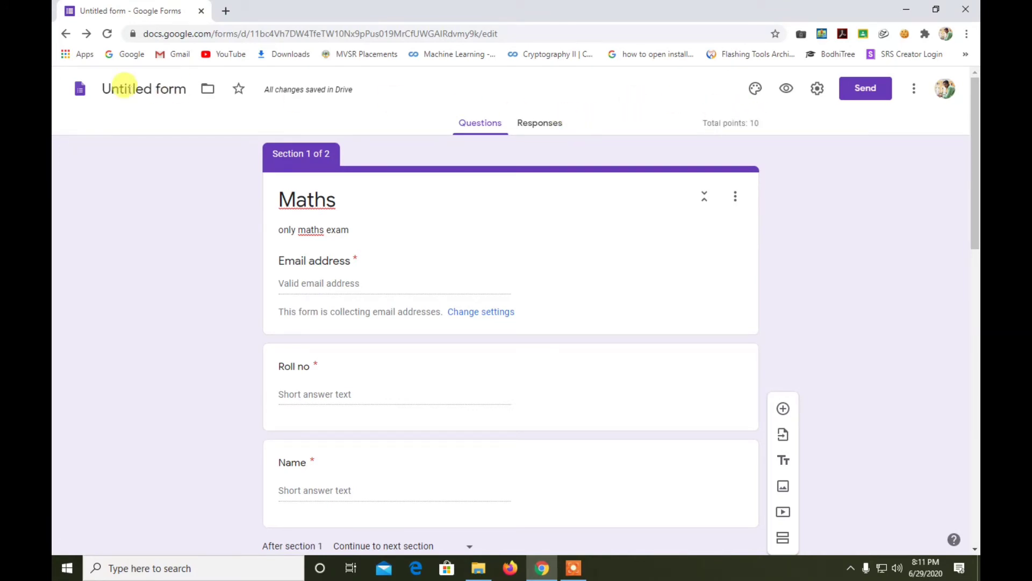
left_click(121, 88)
key("Return")
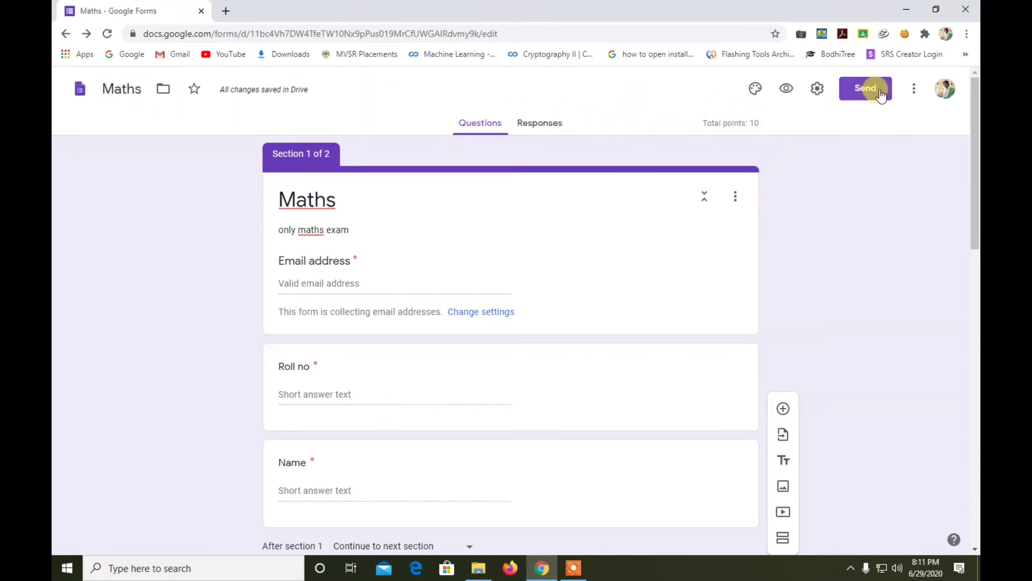
Open the form's sending options and examine the recipient, subject and message fields for sending by email
left_click(879, 94)
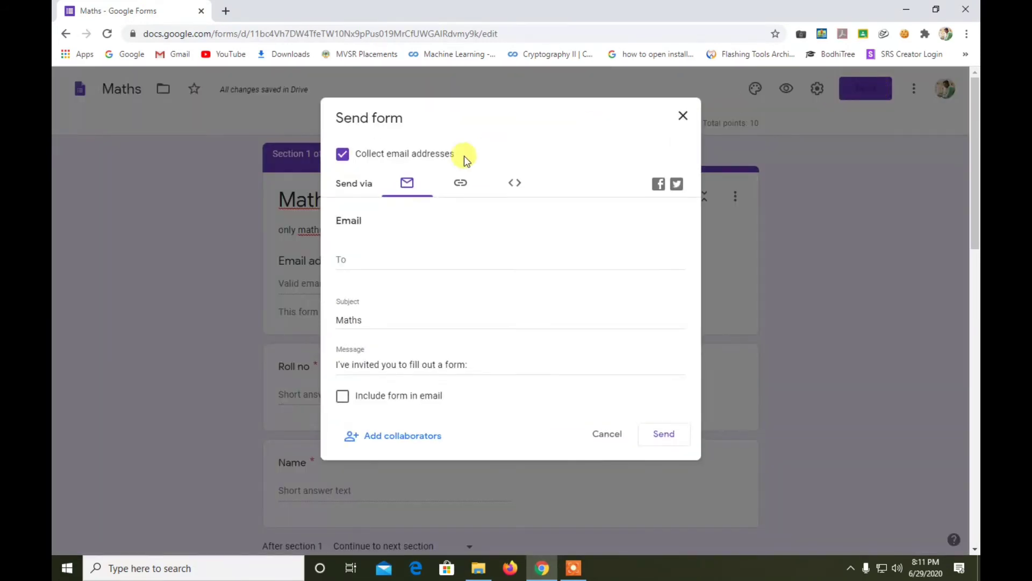
left_click(389, 258)
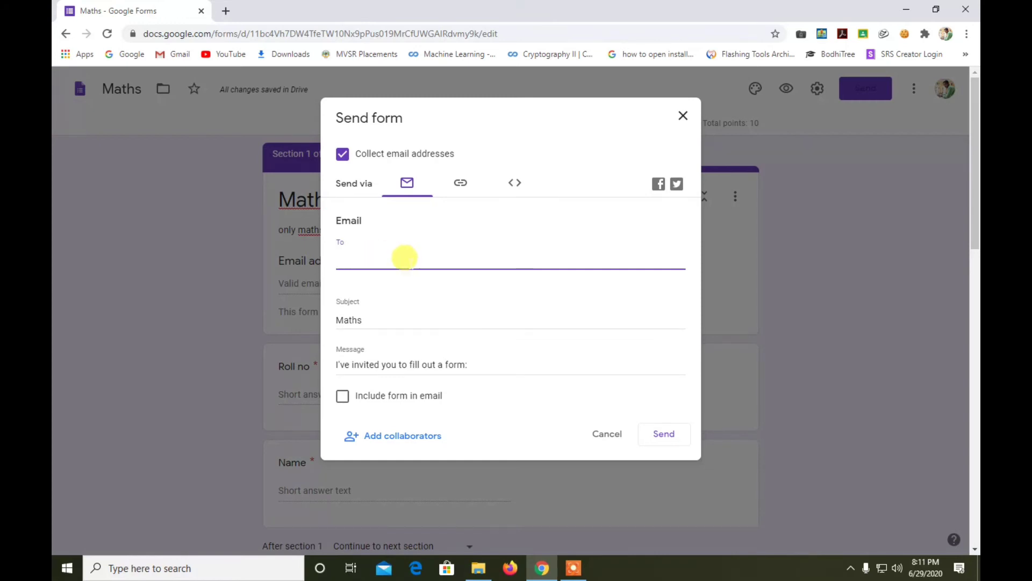
left_click_drag(381, 321, 336, 320)
left_click(392, 318)
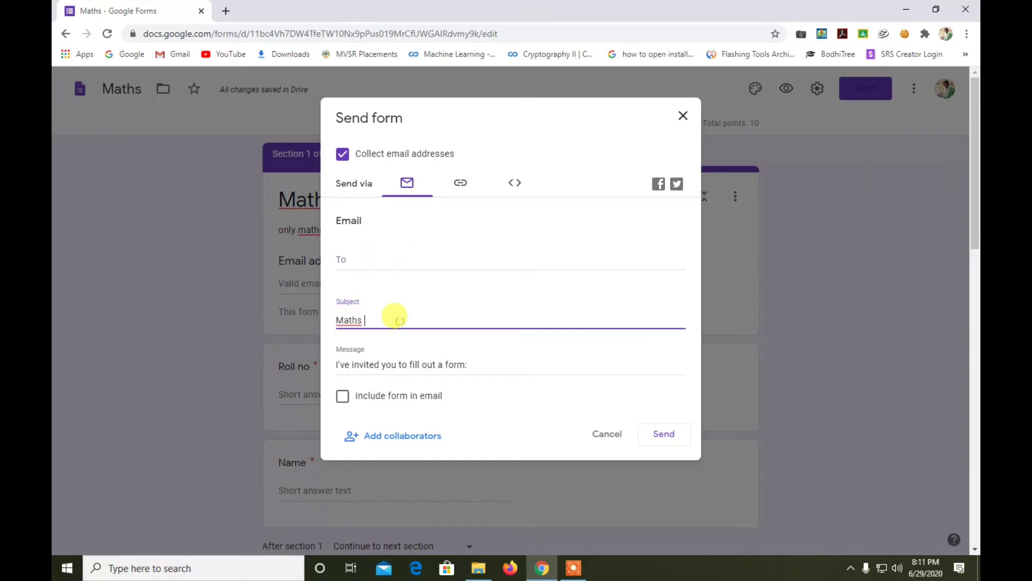
left_click_drag(476, 364, 325, 364)
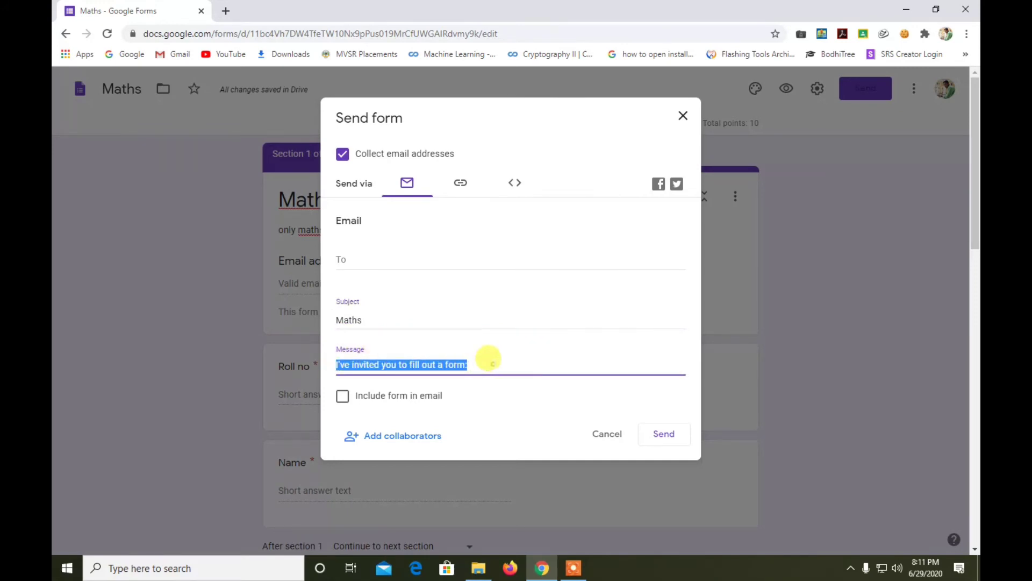
left_click(489, 358)
left_click_drag(482, 356, 330, 362)
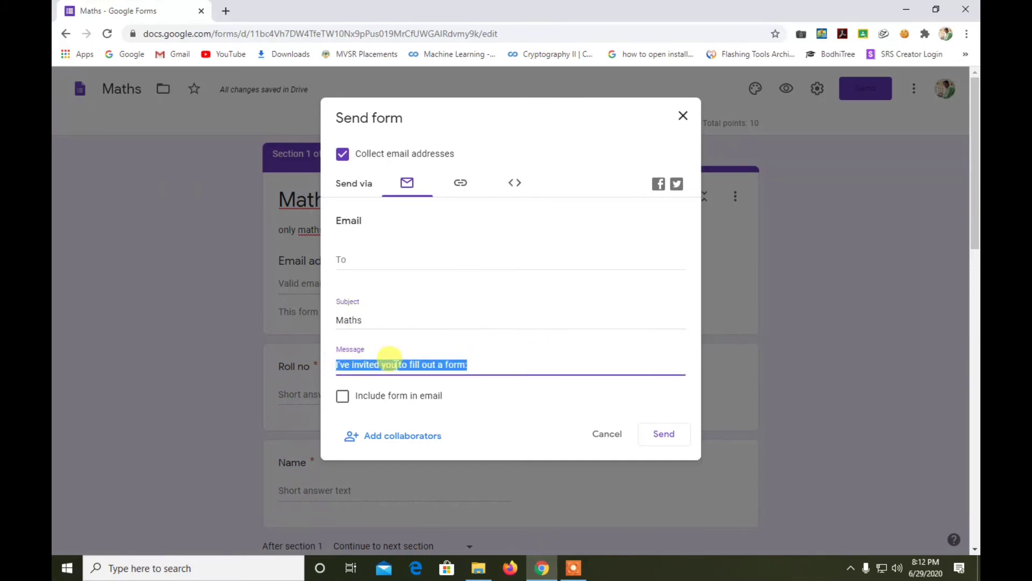
left_click(468, 364)
left_click_drag(469, 364, 340, 364)
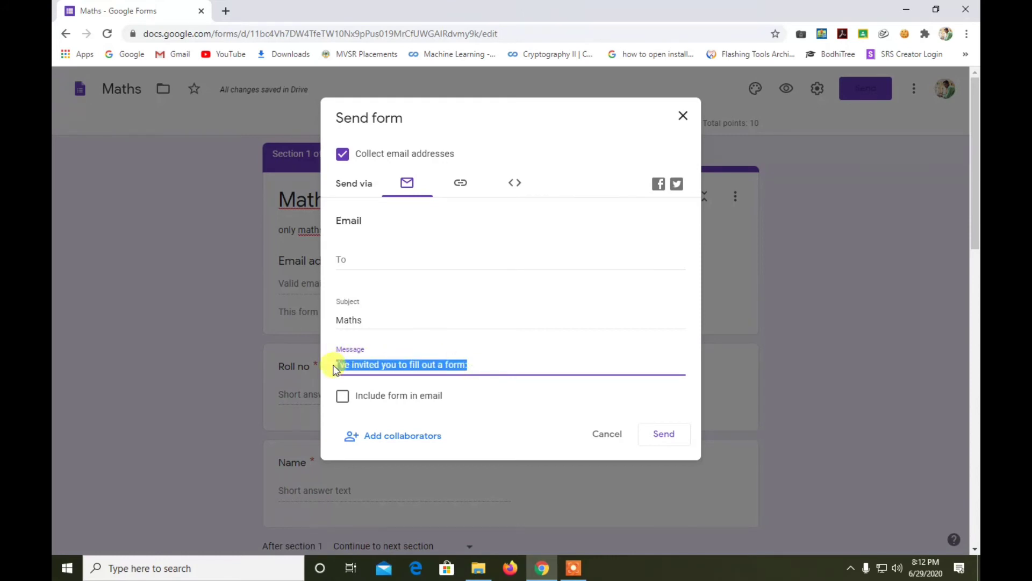
left_click(490, 361)
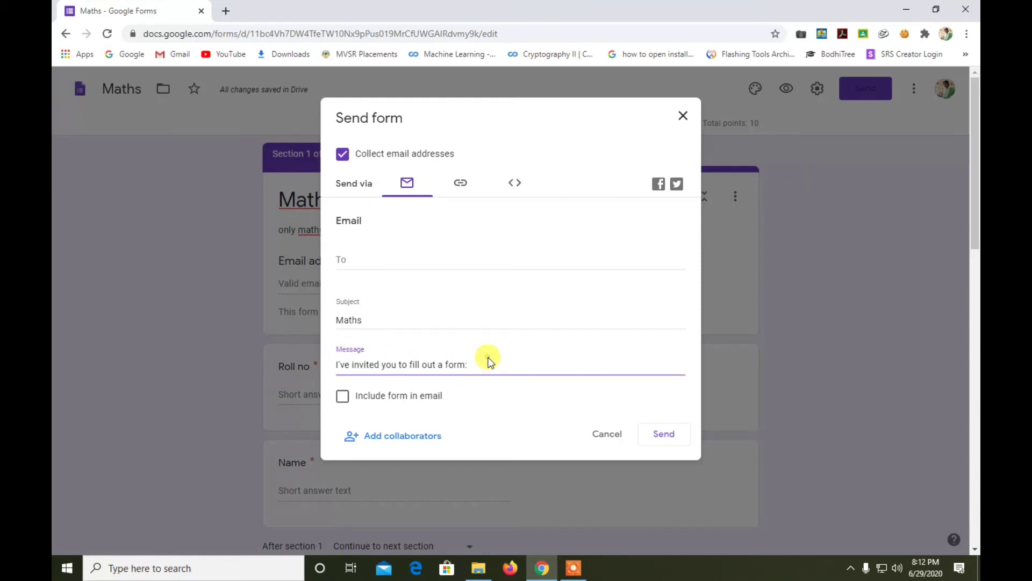
Switch to sharing the form by link and shorten its URL
left_click(460, 183)
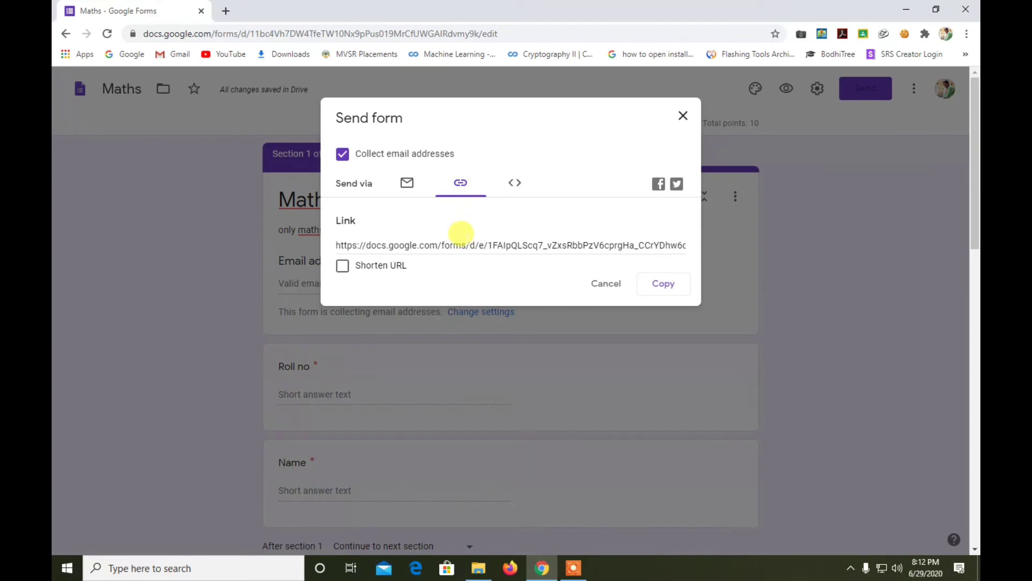
left_click(416, 243)
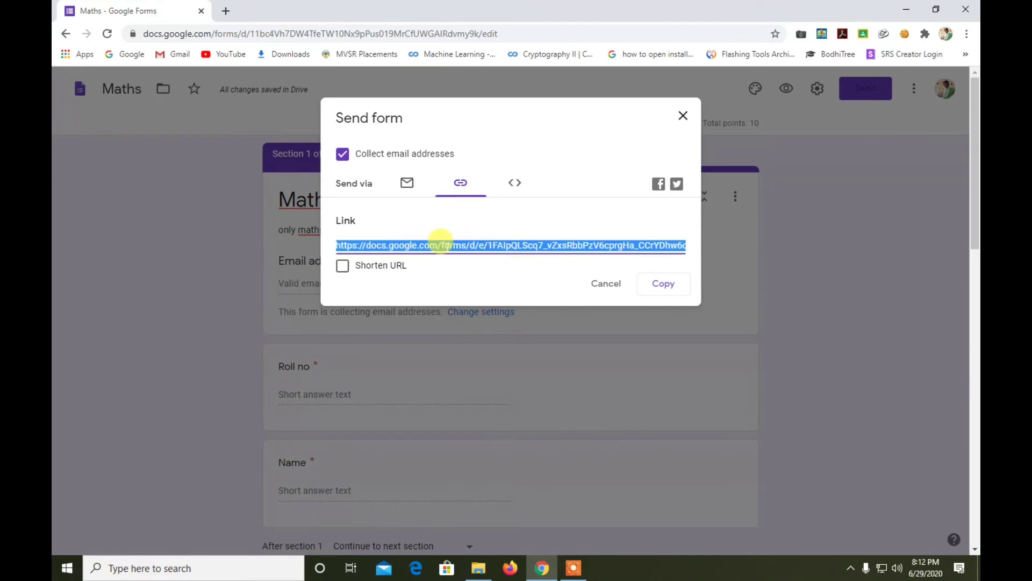
left_click(390, 266)
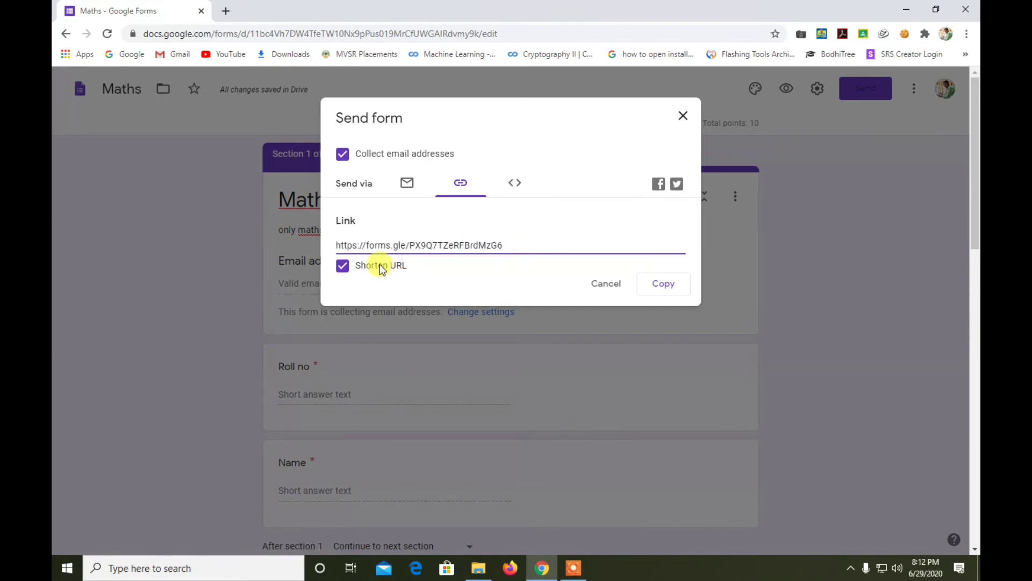
Switch the form link back to its full-length URL, copy it and close the sending options
left_click(380, 265)
left_click(664, 284)
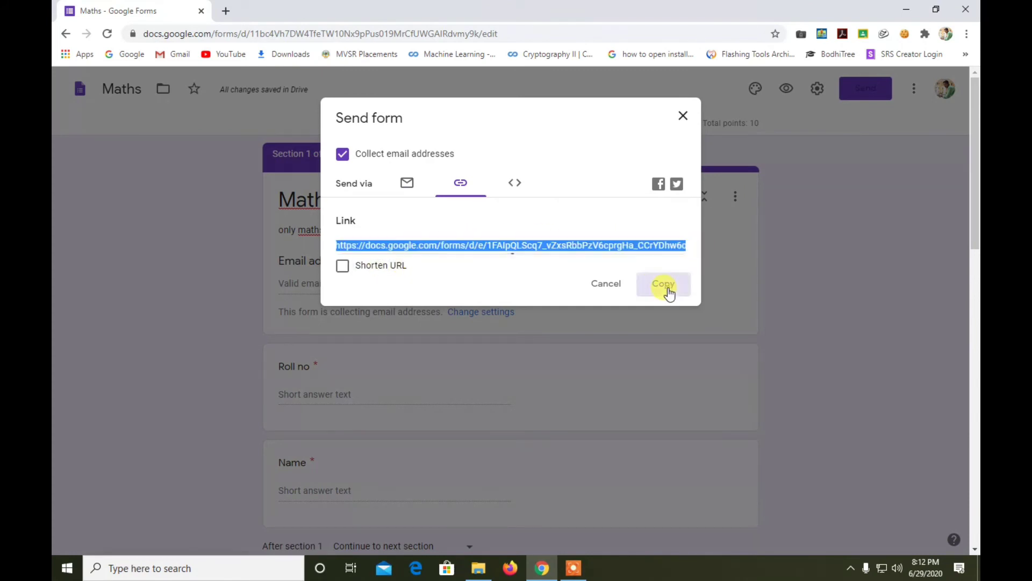
left_click(683, 117)
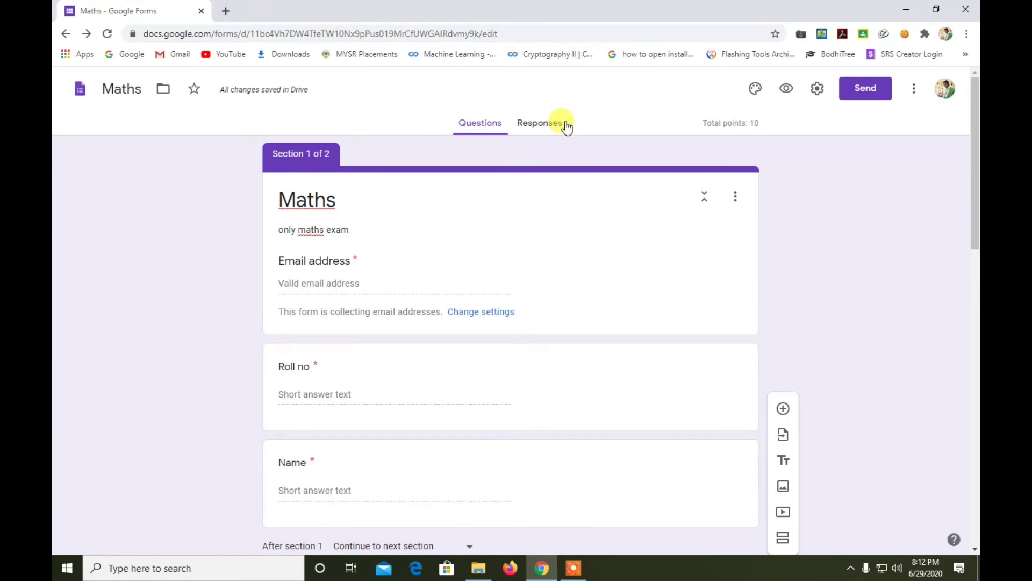
Open the form's responses view and stop the form from accepting responses
left_click(548, 125)
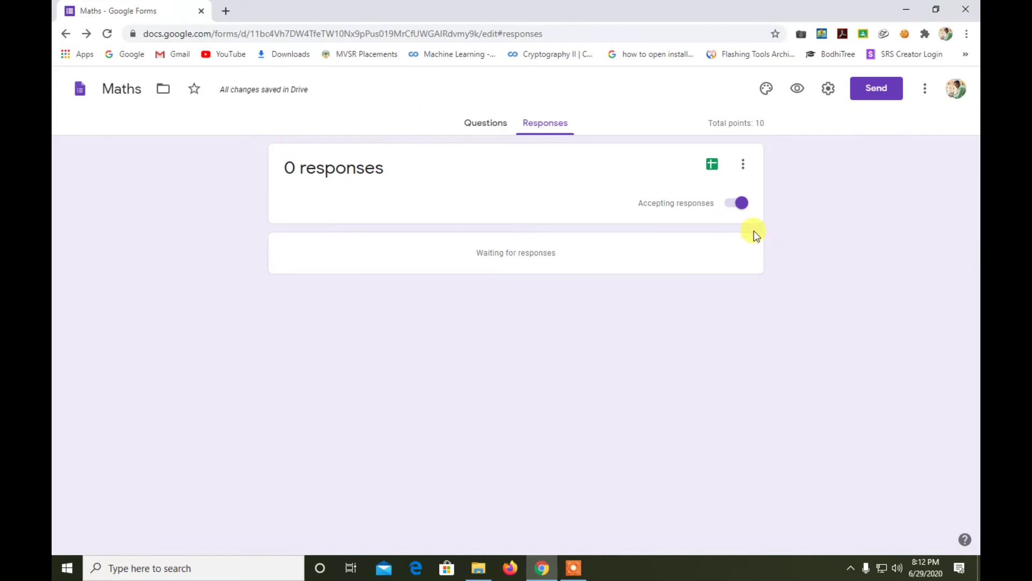
left_click(741, 204)
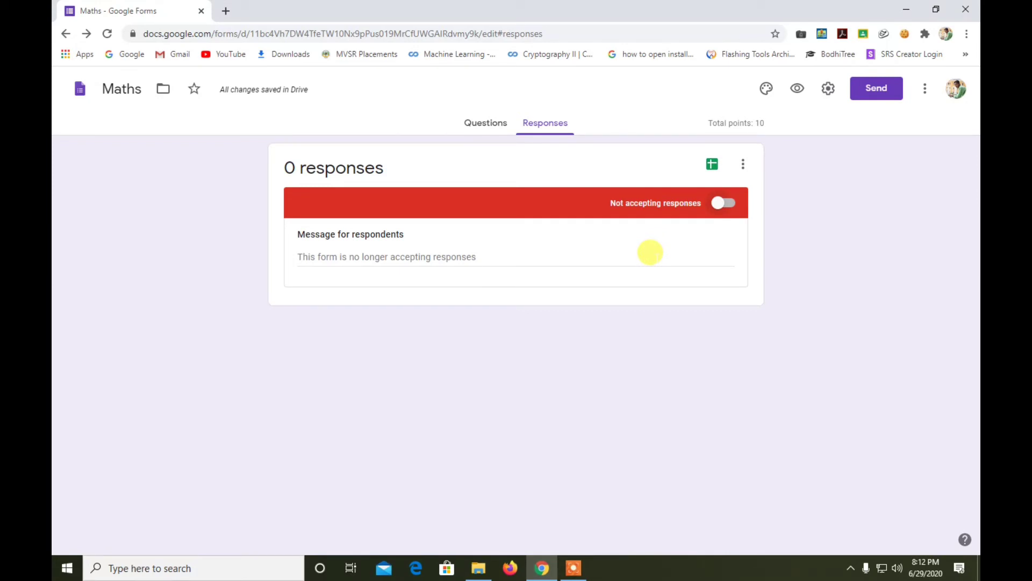
left_click(650, 252)
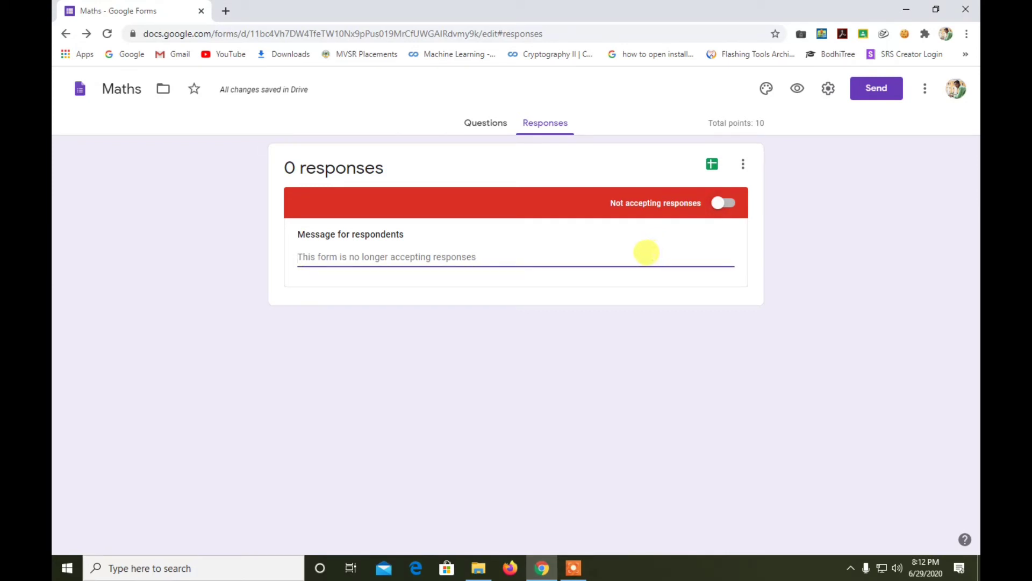
left_click(719, 204)
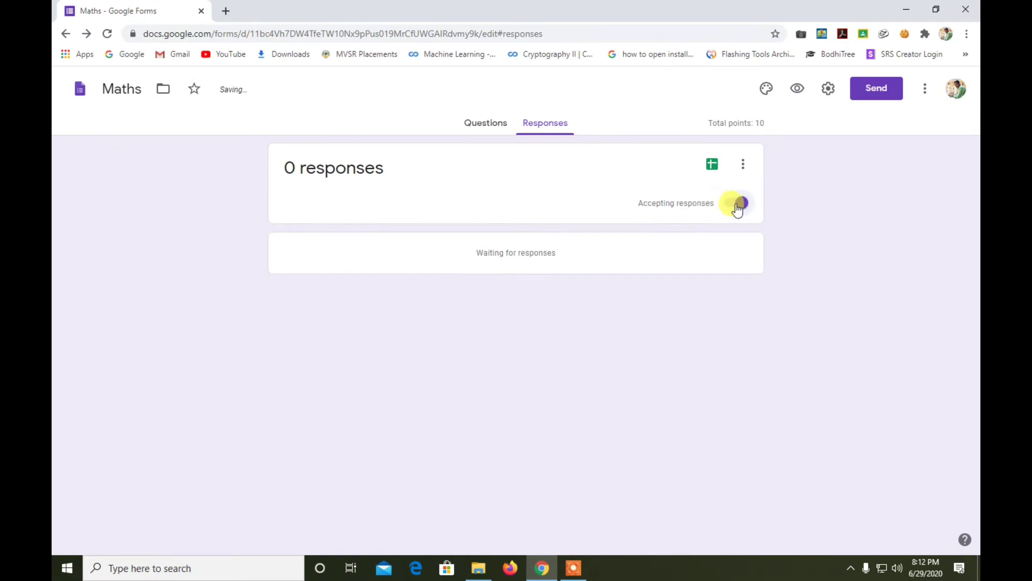
left_click(736, 204)
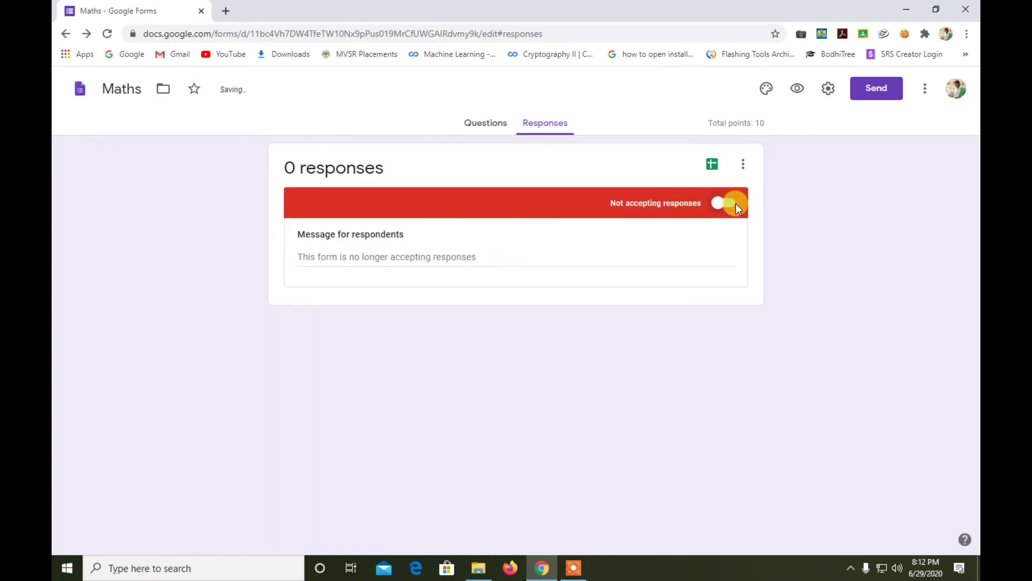
left_click(733, 204)
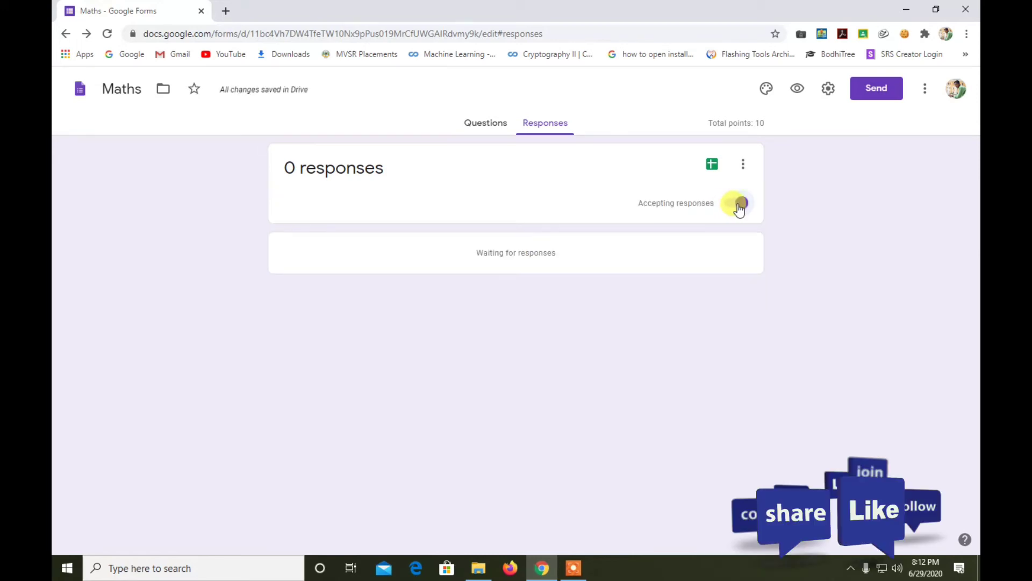
left_click(738, 207)
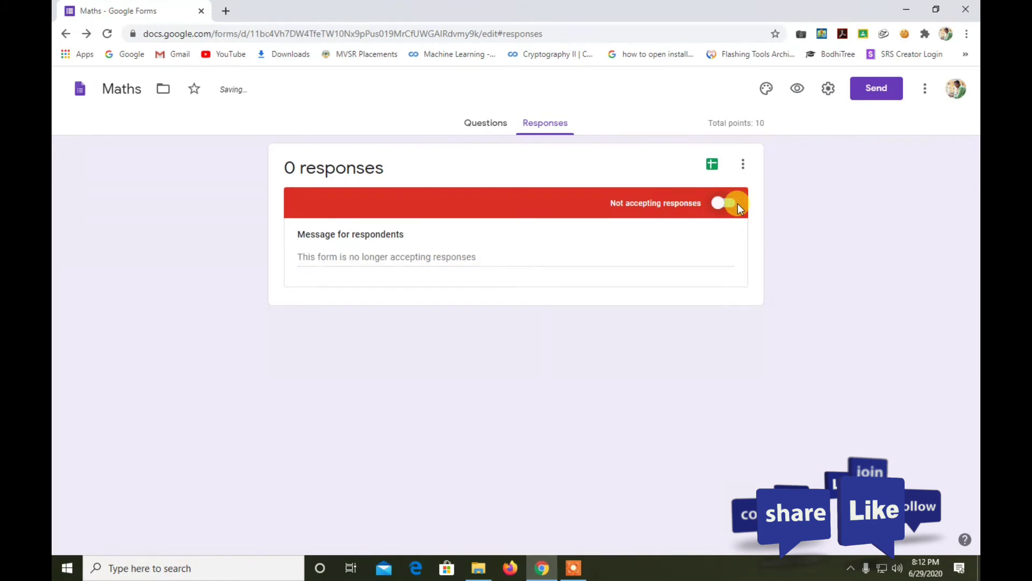
Set the message for respondents to "EXAM AT 2 O ,CLOCK", keeping the form closed to responses
left_click(658, 255)
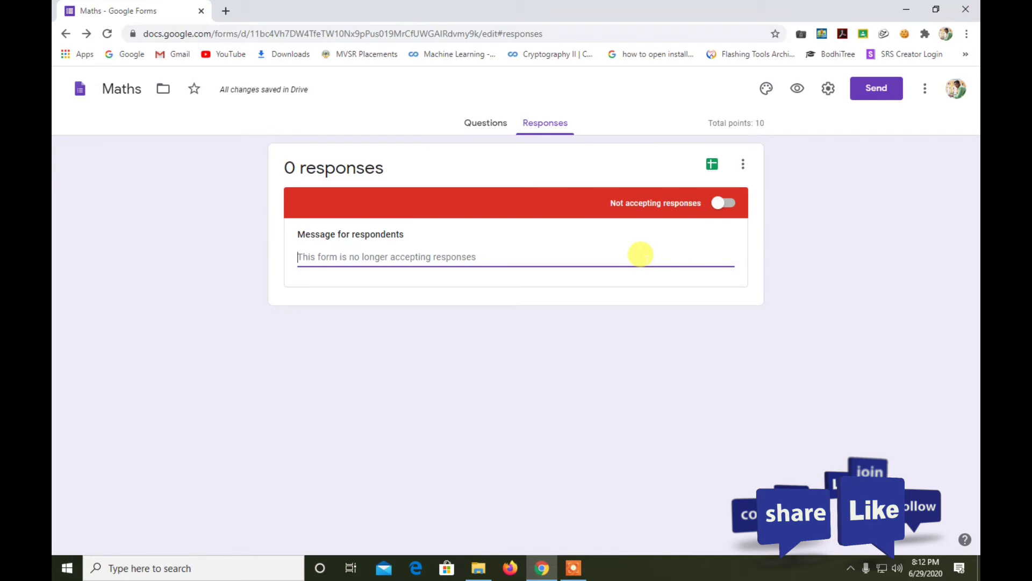
type("EXAM")
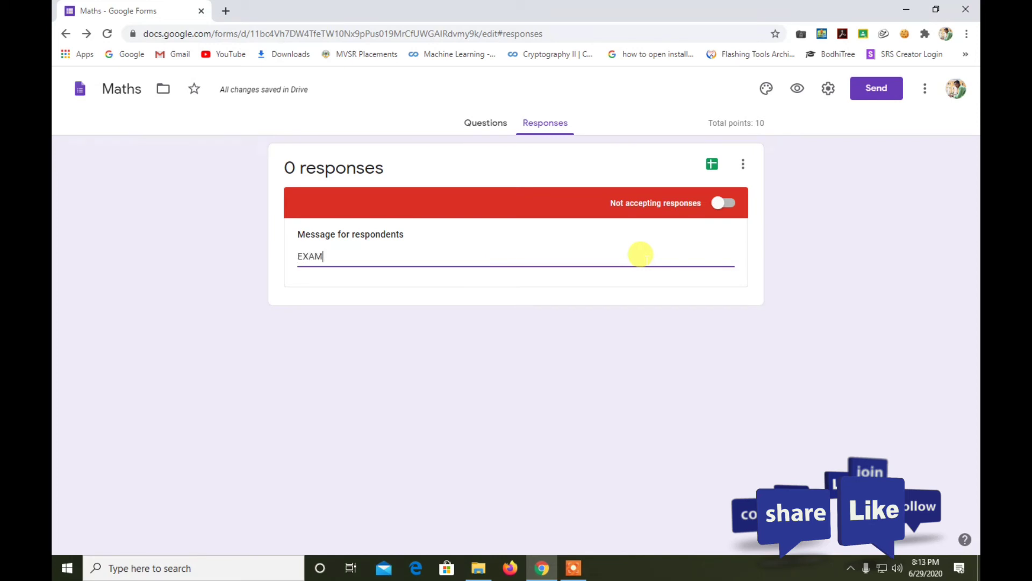
type(" AF")
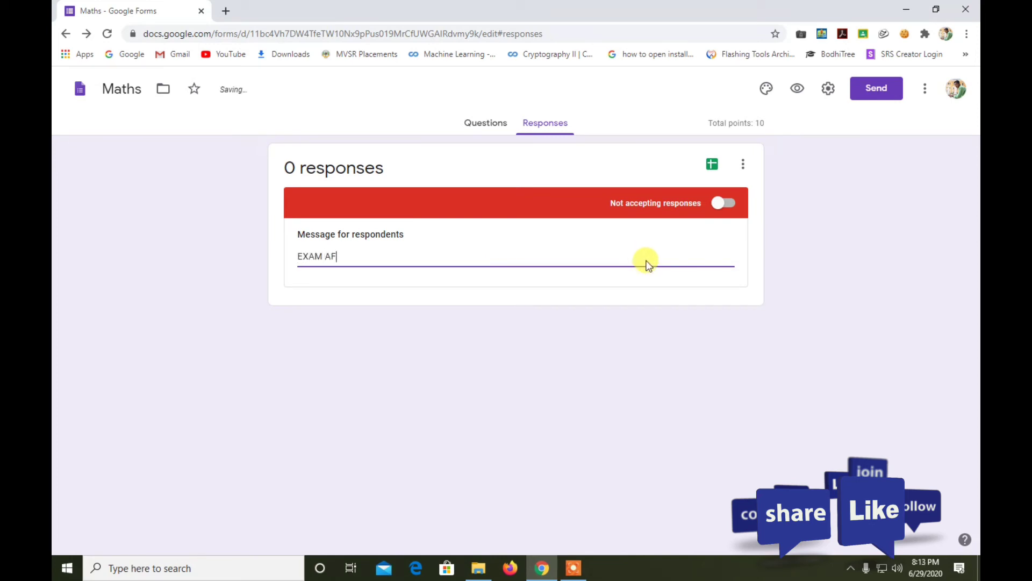
type("TER 2")
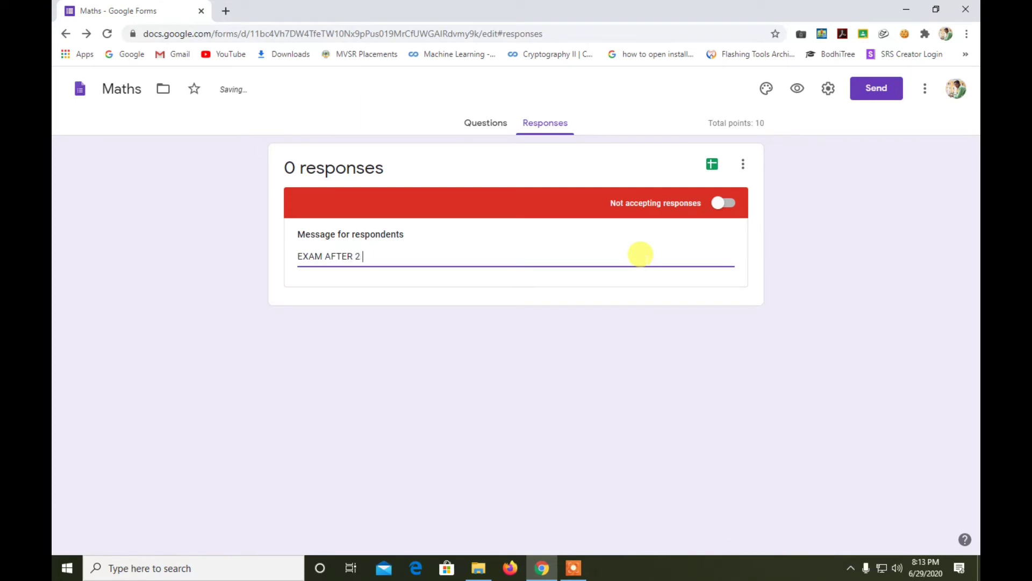
key("BackSpace")
key("BackSpace")
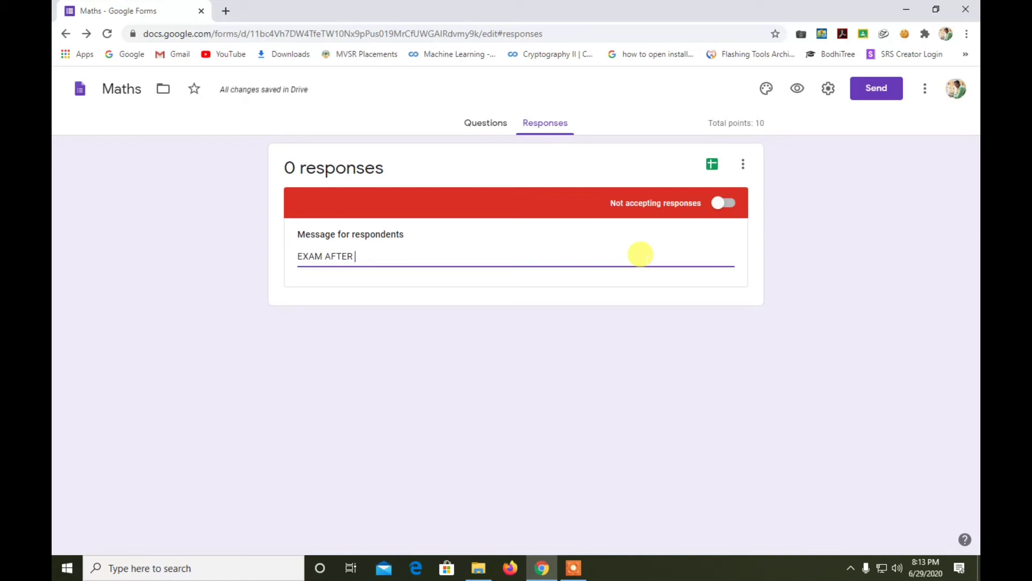
key("BackSpace")
key("BackSpace")
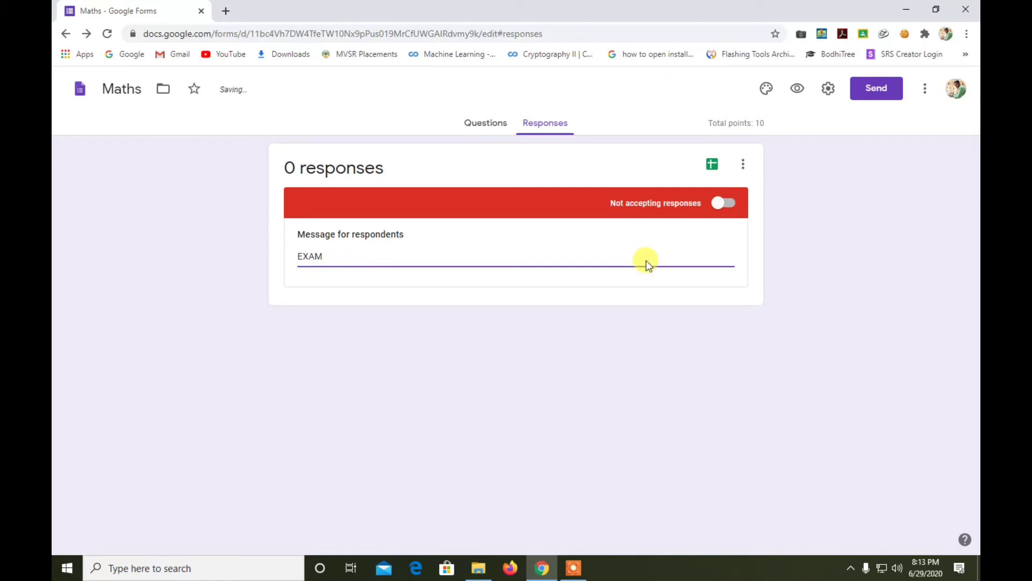
type("AT 2 O CLOCK")
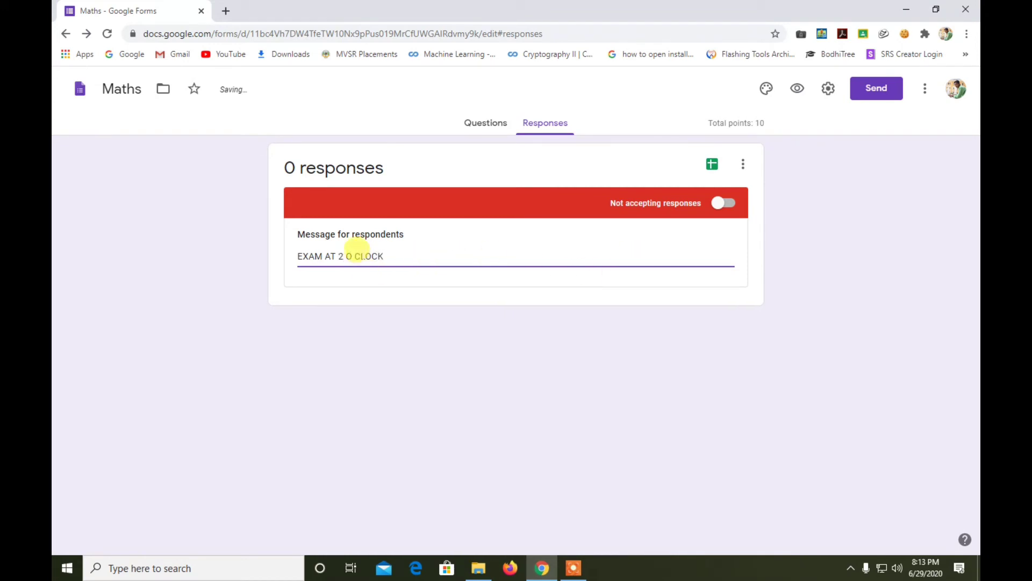
key("Left")
key("Left")
key("Left")
key("Left")
key("Left")
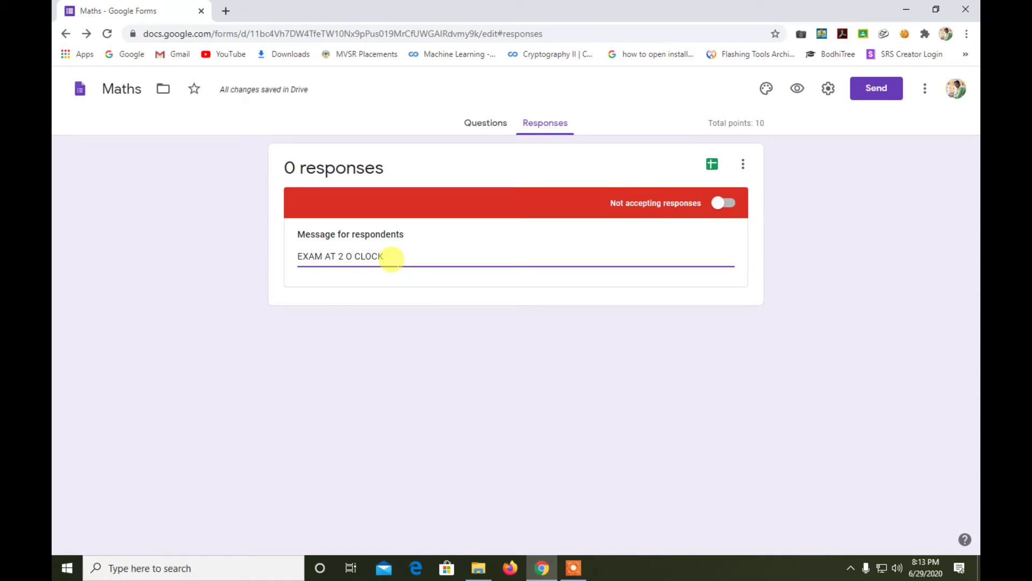
type("'")
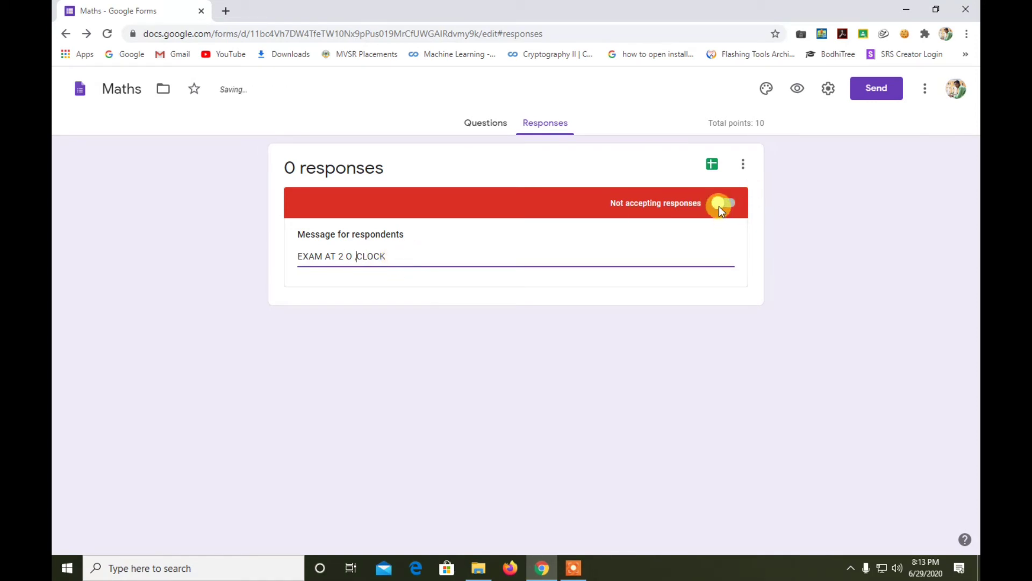
left_click(719, 207)
left_click(734, 206)
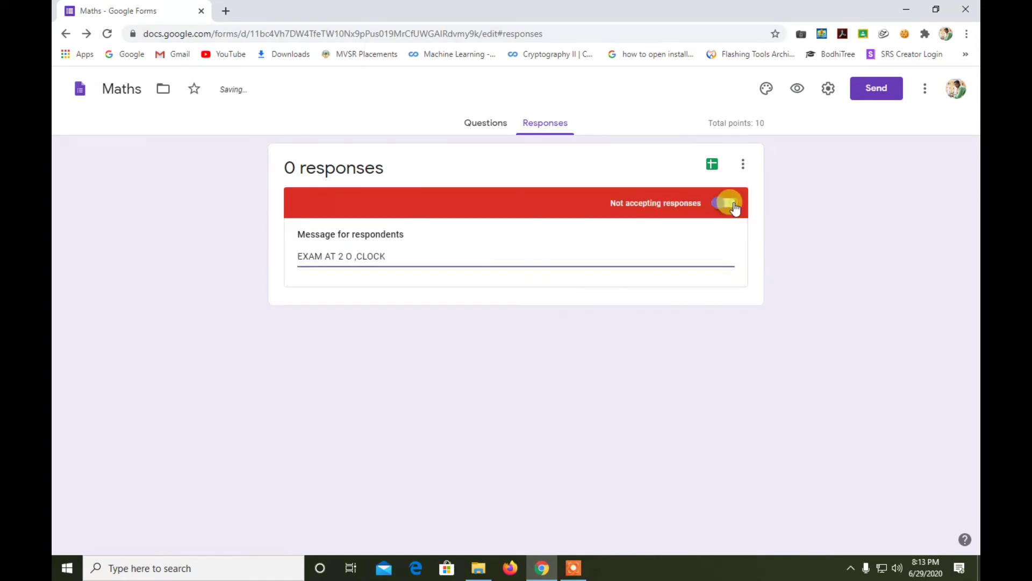
Copy the form's full sharing link from the sending options and close them
left_click(877, 89)
left_click(466, 183)
left_click(667, 283)
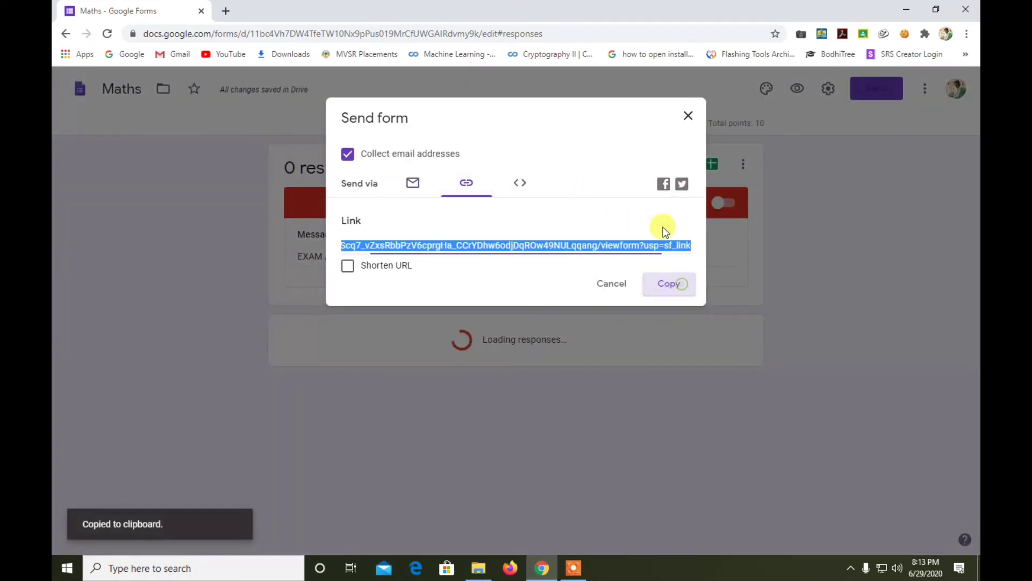
left_click(688, 116)
Open the copied form link in a new browser tab and check the message respondents get
left_click(226, 11)
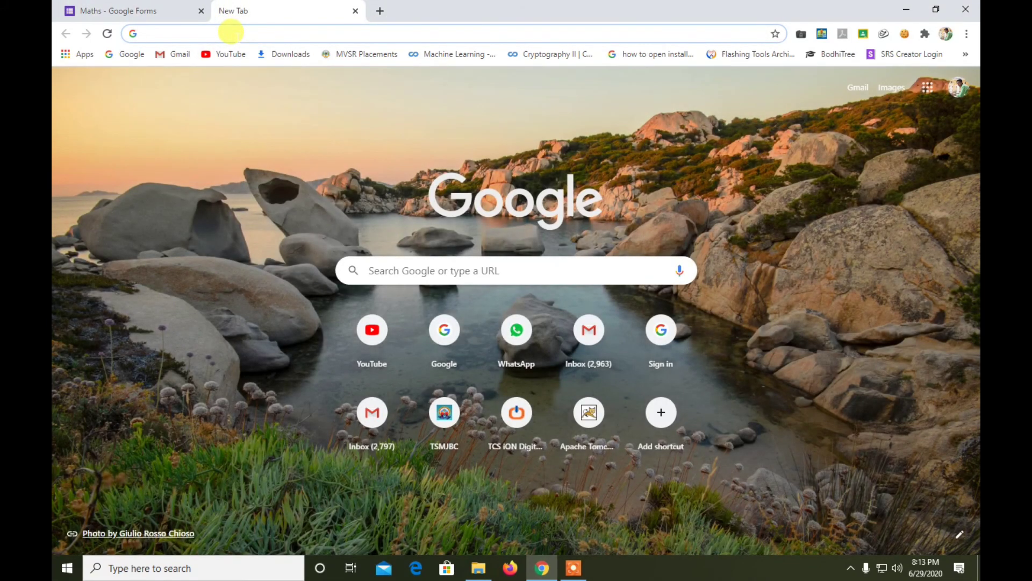
key("ctrl+v")
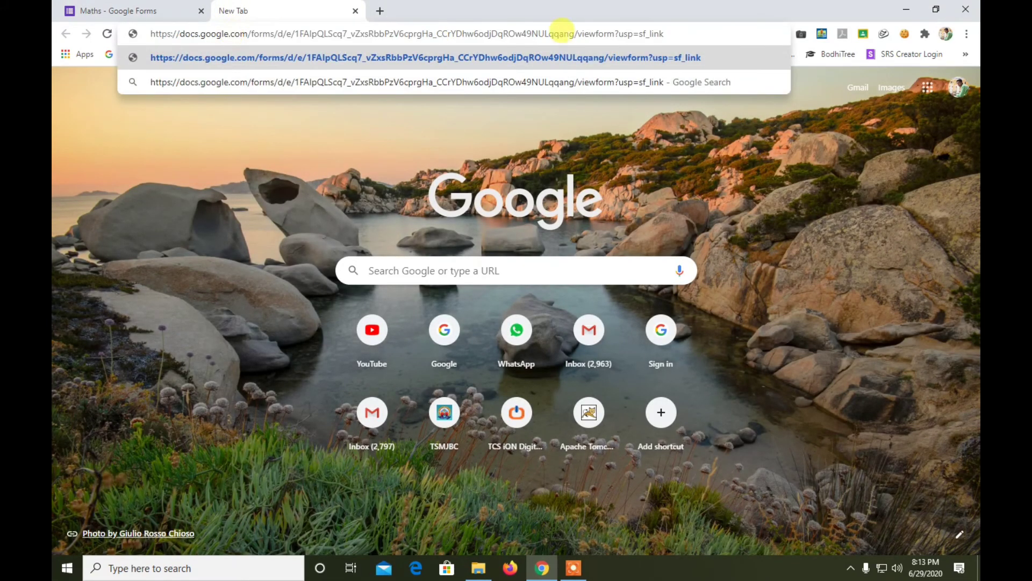
key("Return")
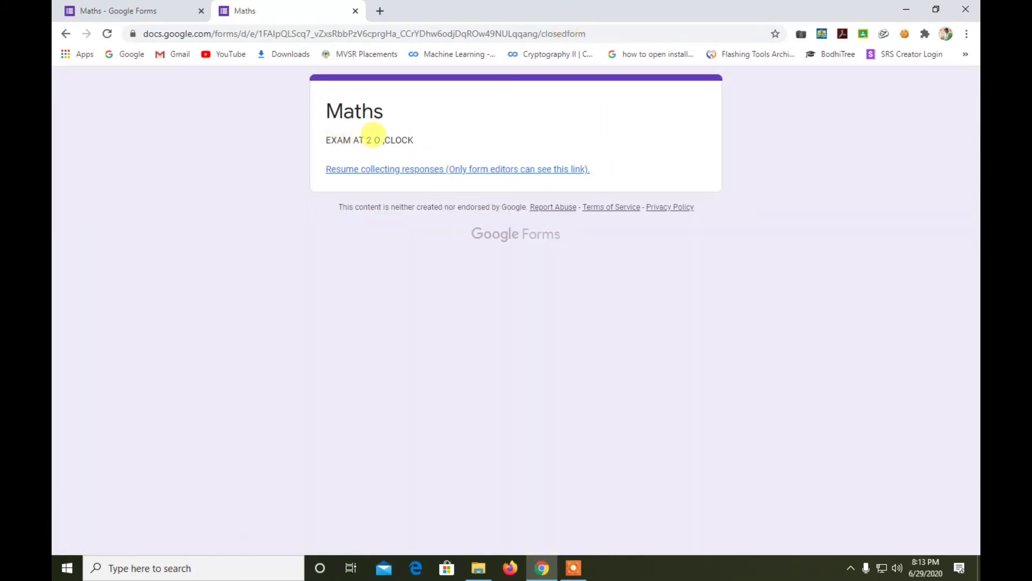
left_click_drag(385, 139, 415, 145)
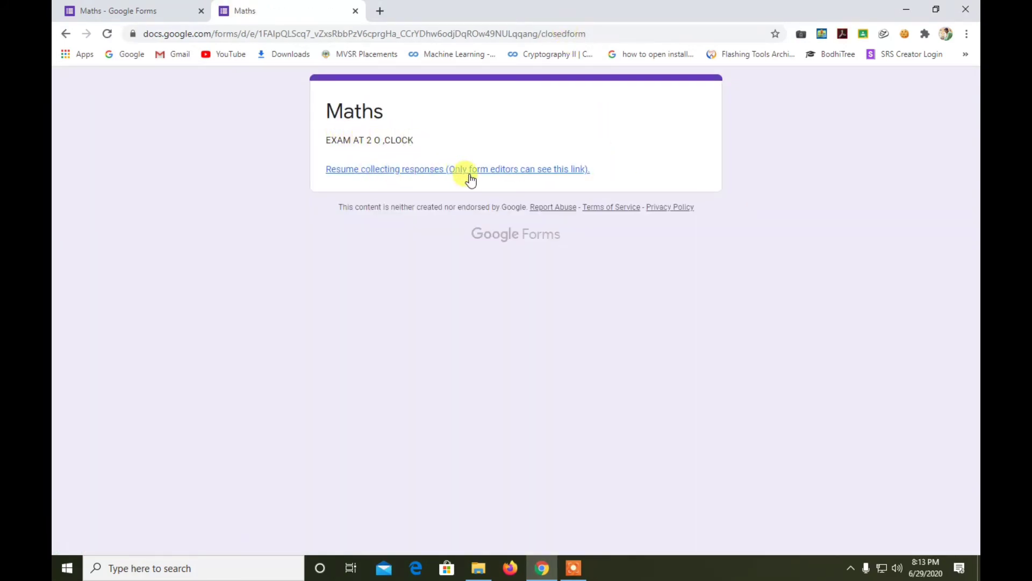
Resume accepting responses in the form editor and reload the shared form page
left_click(127, 6)
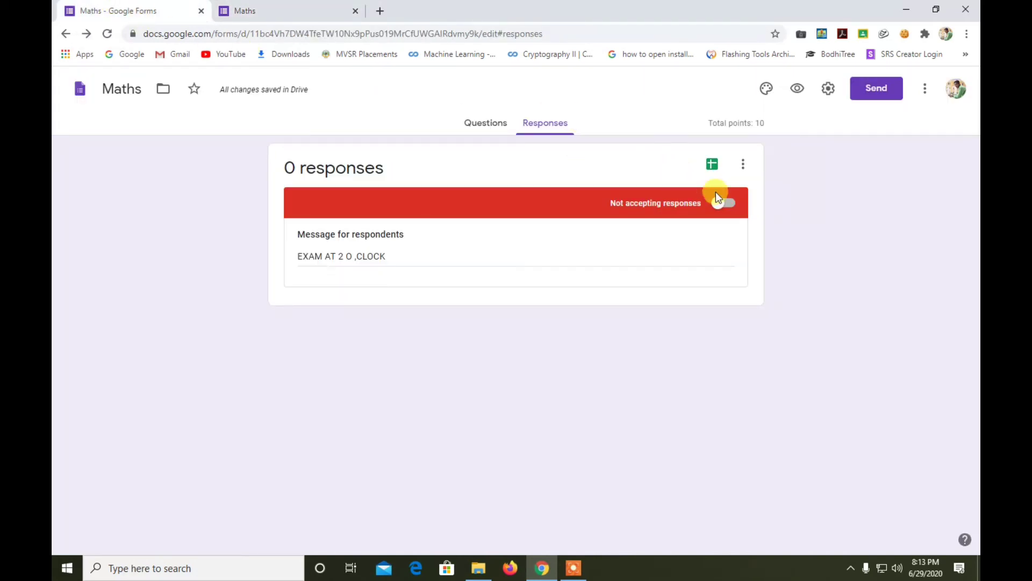
left_click(723, 204)
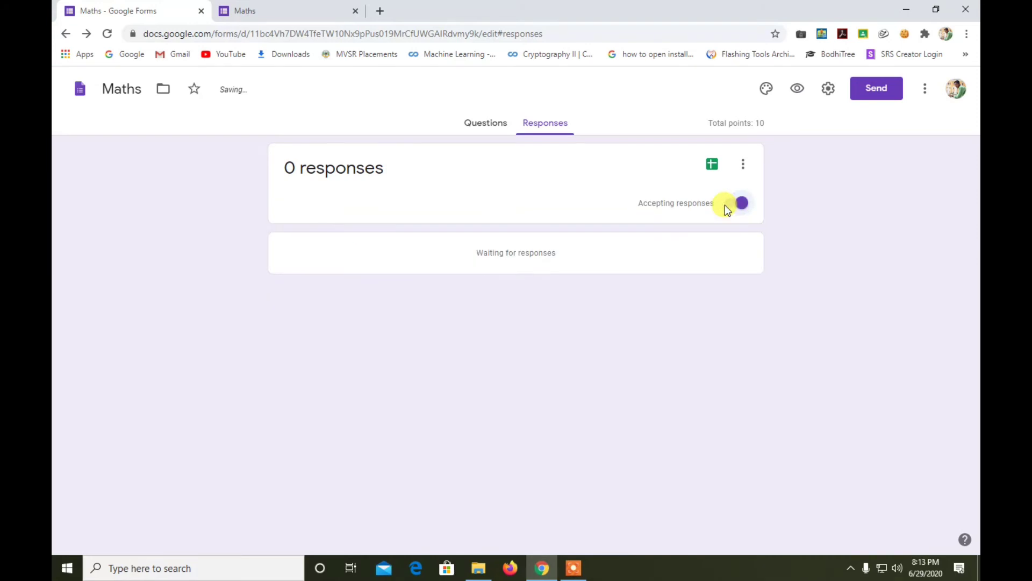
left_click(299, 8)
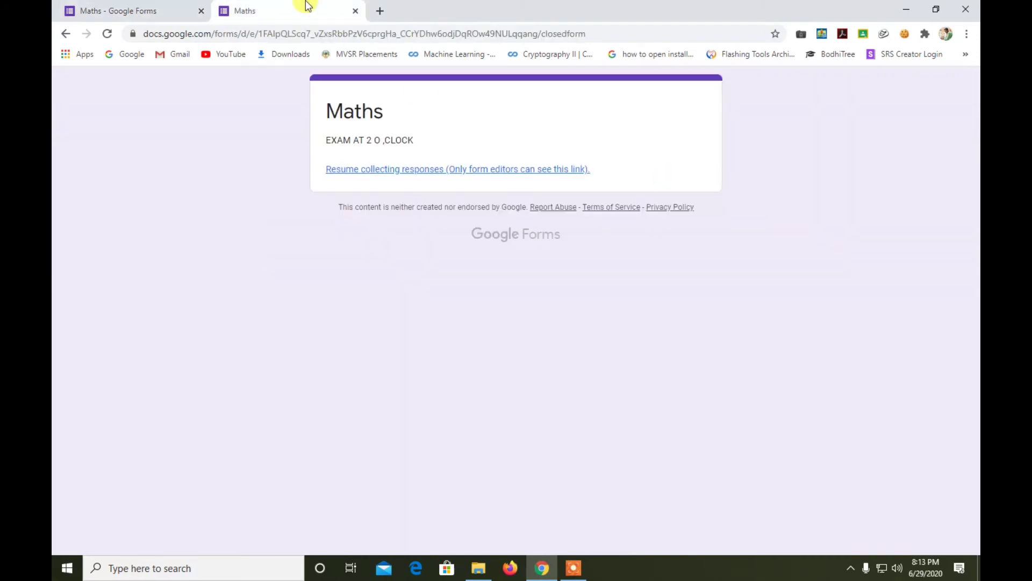
left_click(107, 34)
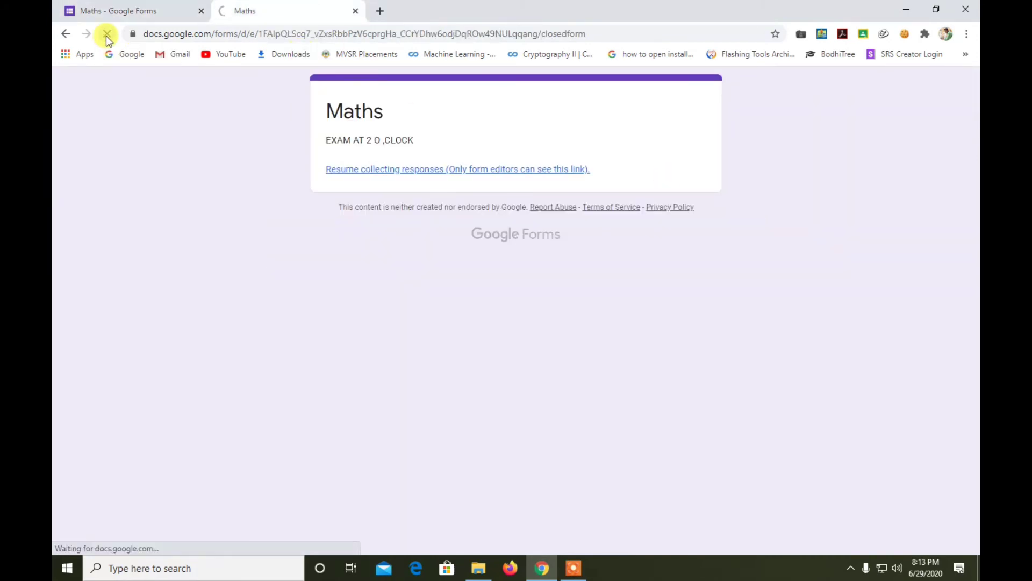
scroll(371, 202, "down", 1)
scroll(375, 205, "up", 1)
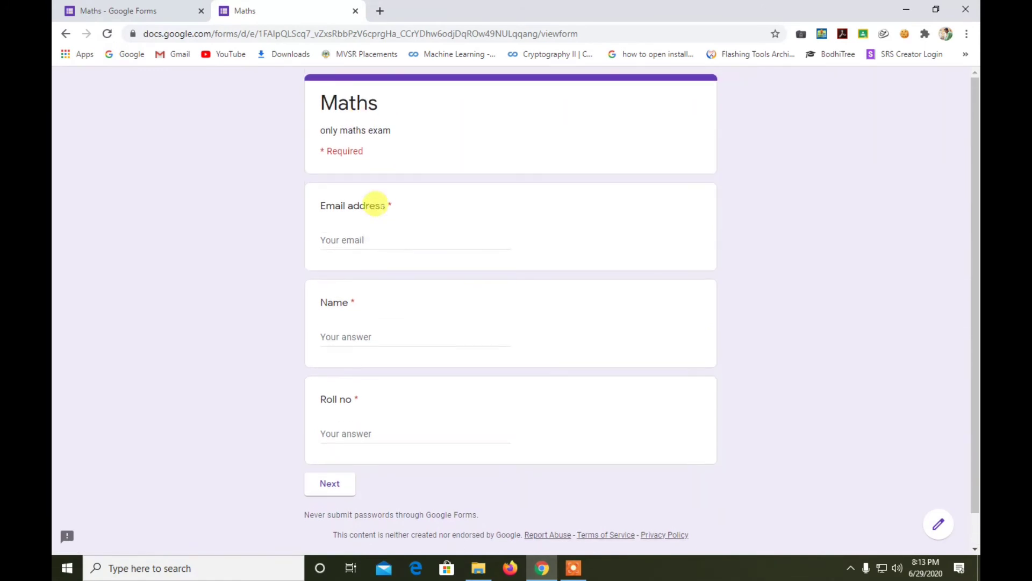
Fill in the respondent's email address, name and roll number in the first section of the shared form
left_click(370, 234)
type("PALA")
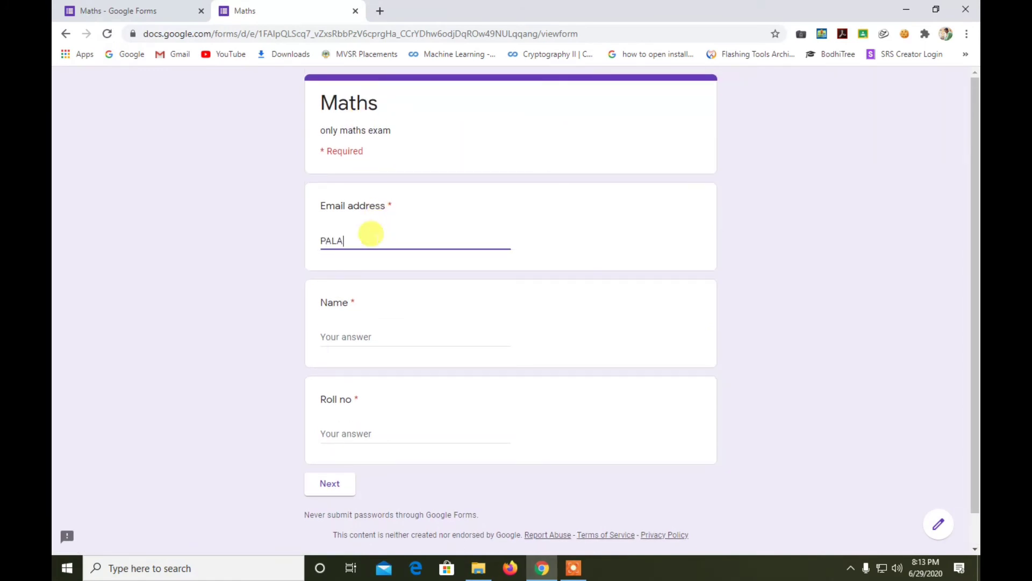
left_click(344, 286)
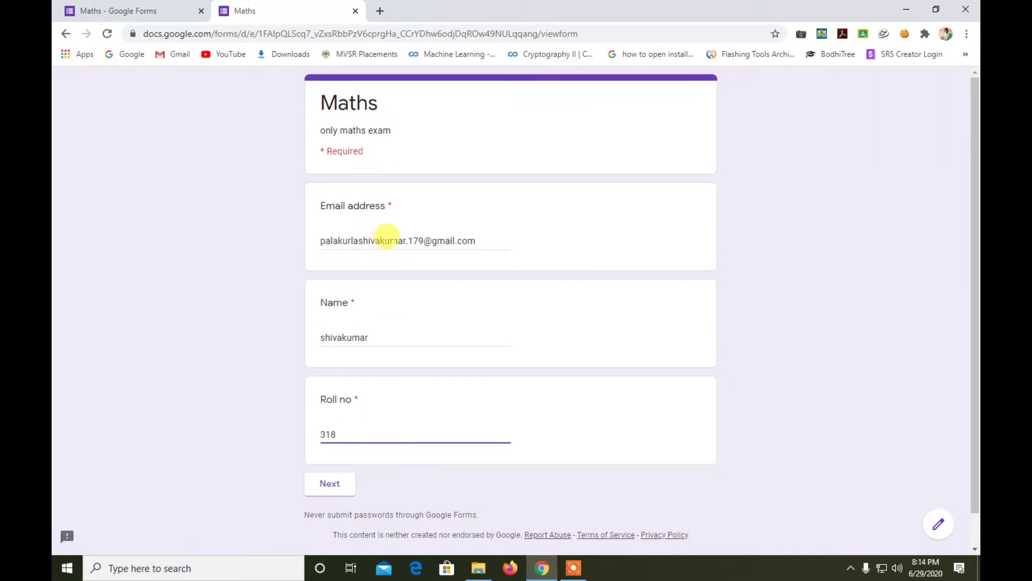
Review the entered email address, name and roll number, and check the editor's responses view
triple_click(390, 237)
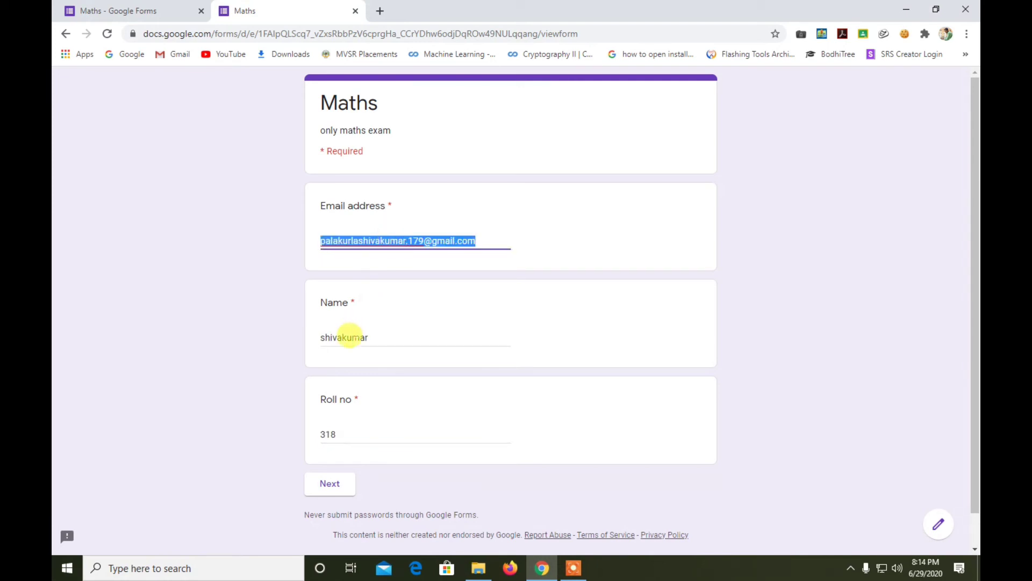
double_click(350, 335)
double_click(327, 434)
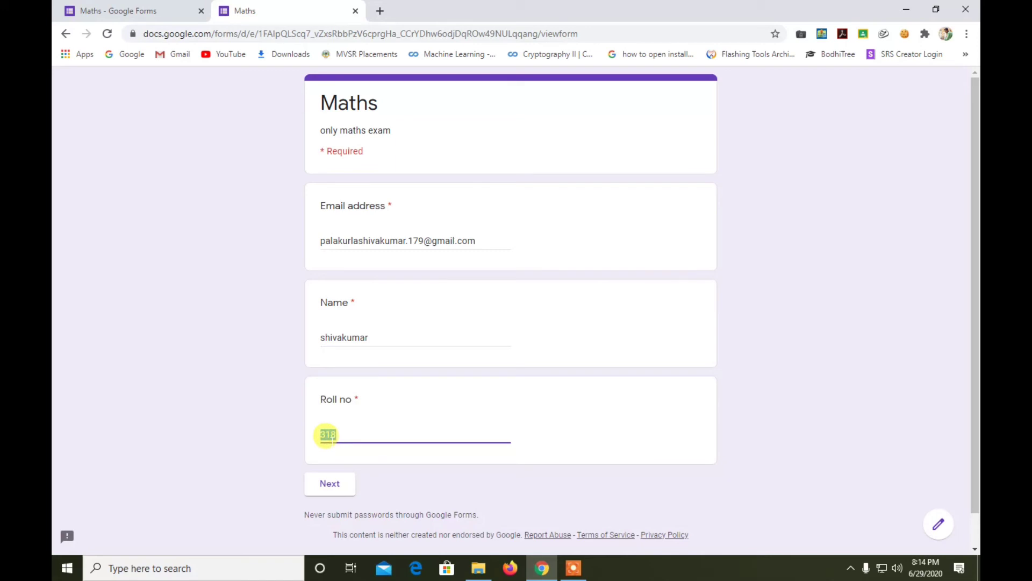
left_click(141, 11)
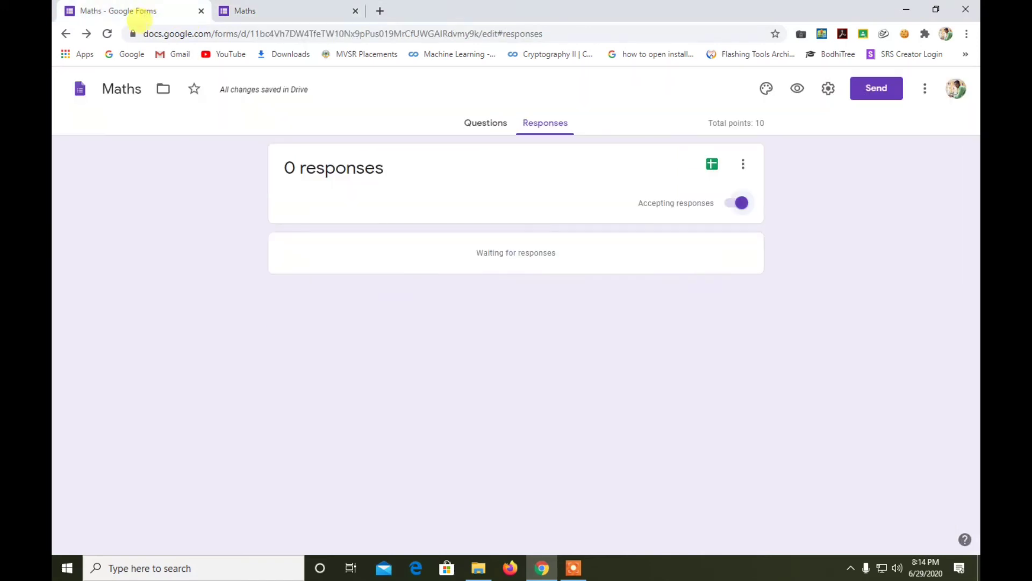
left_click(289, 6)
left_click(360, 431)
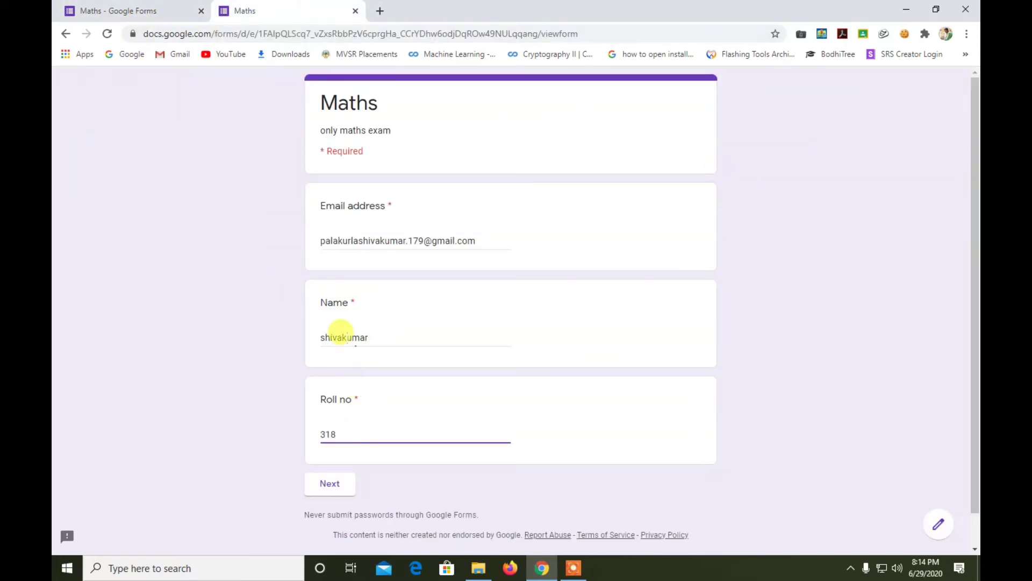
Open the Exam Paper section of the shared form, look through its questions and return to the first section
double_click(340, 336)
left_click(330, 433)
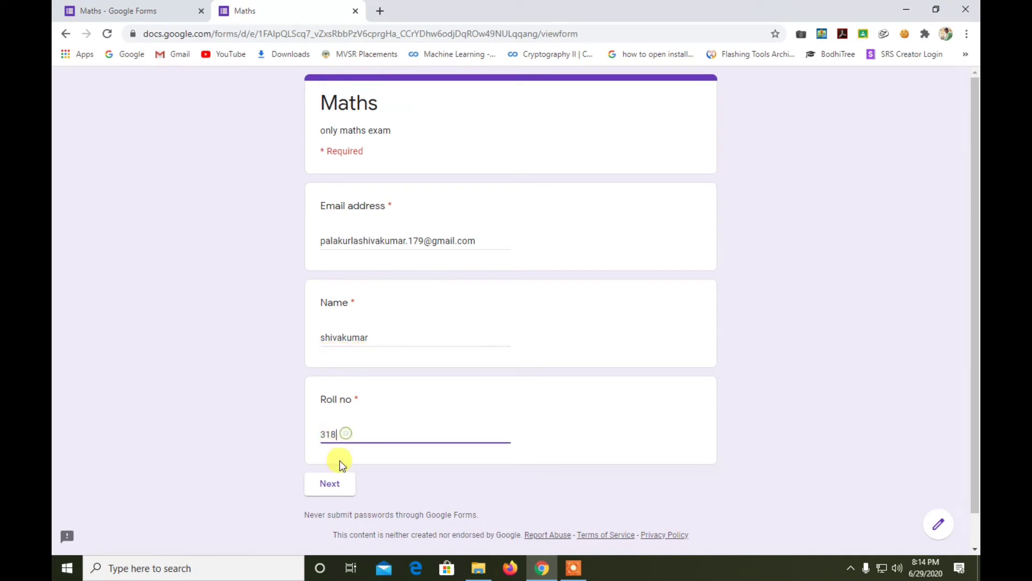
left_click(339, 487)
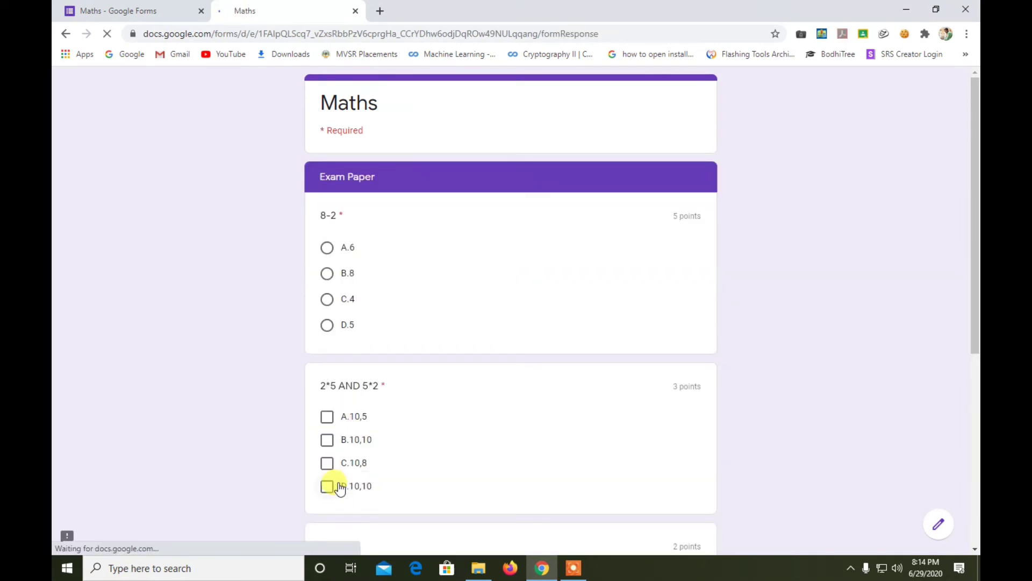
scroll(357, 364, "down", 5)
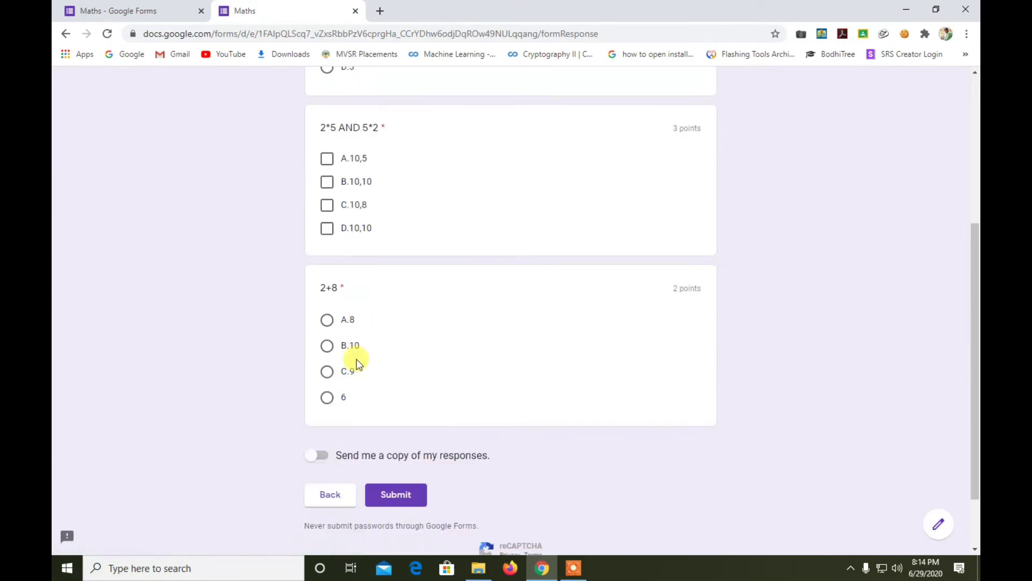
scroll(355, 376, "down", 2)
left_click(332, 417)
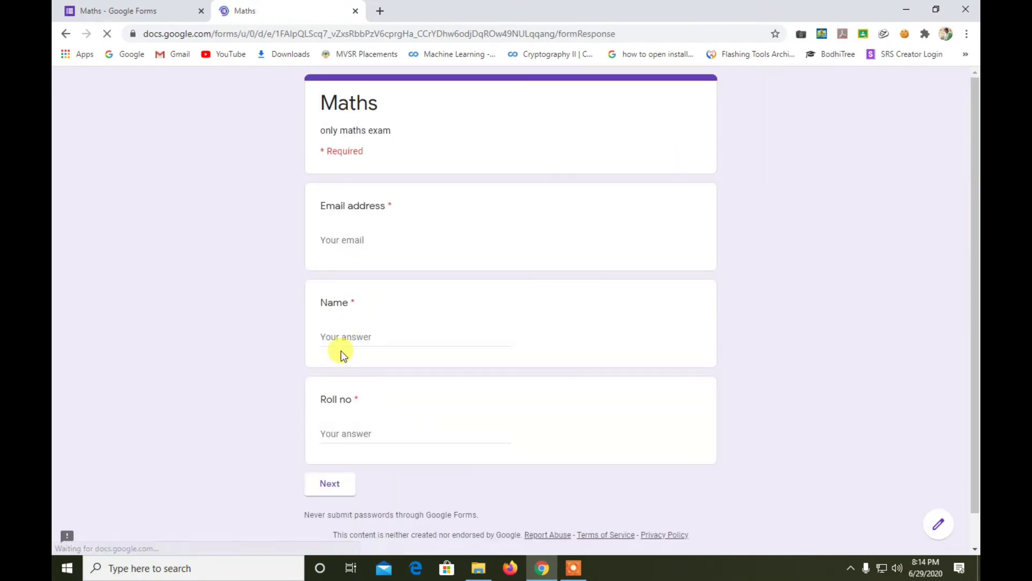
Try to continue to the exam section with the required roll number left empty
left_click_drag(368, 434, 309, 436)
key("BackSpace")
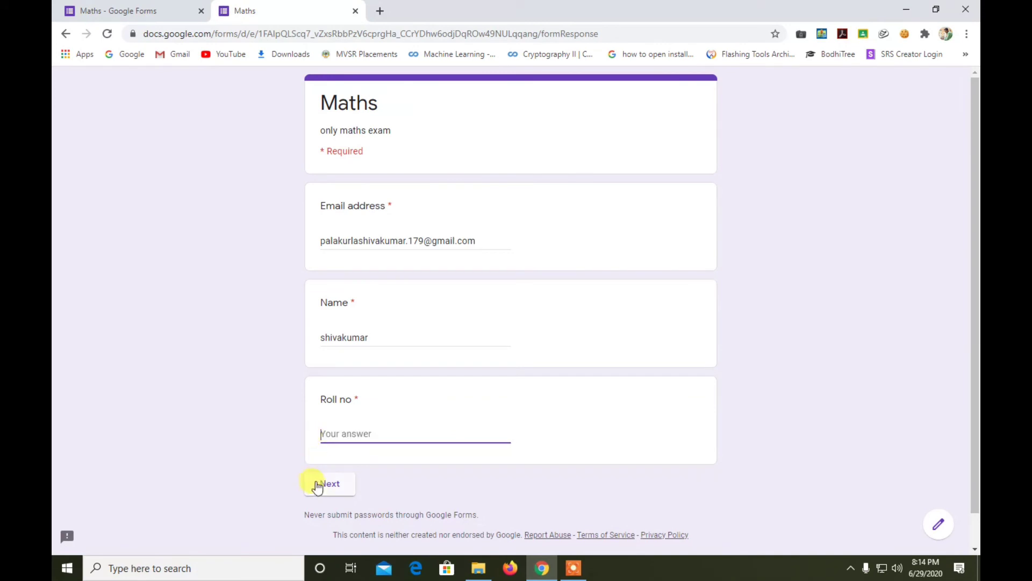
left_click(317, 485)
Enter the respondent's roll number again and continue to the Exam Paper section
left_click(348, 433)
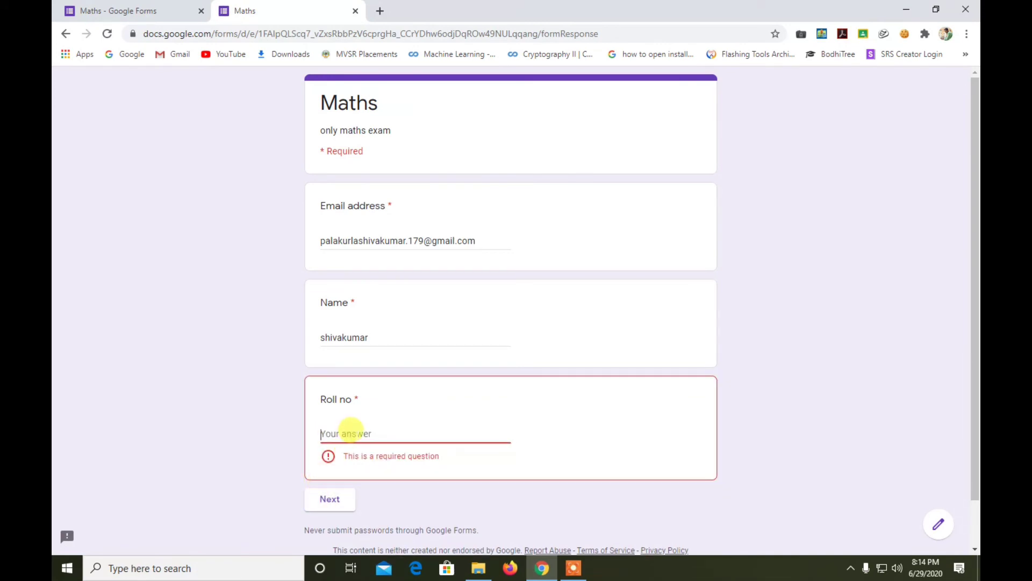
type("318")
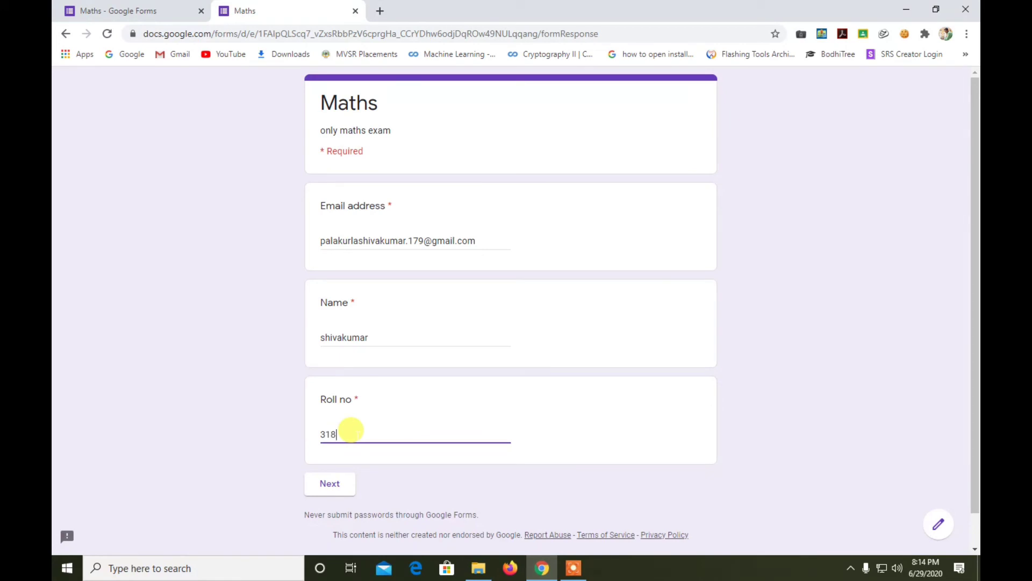
left_click(331, 484)
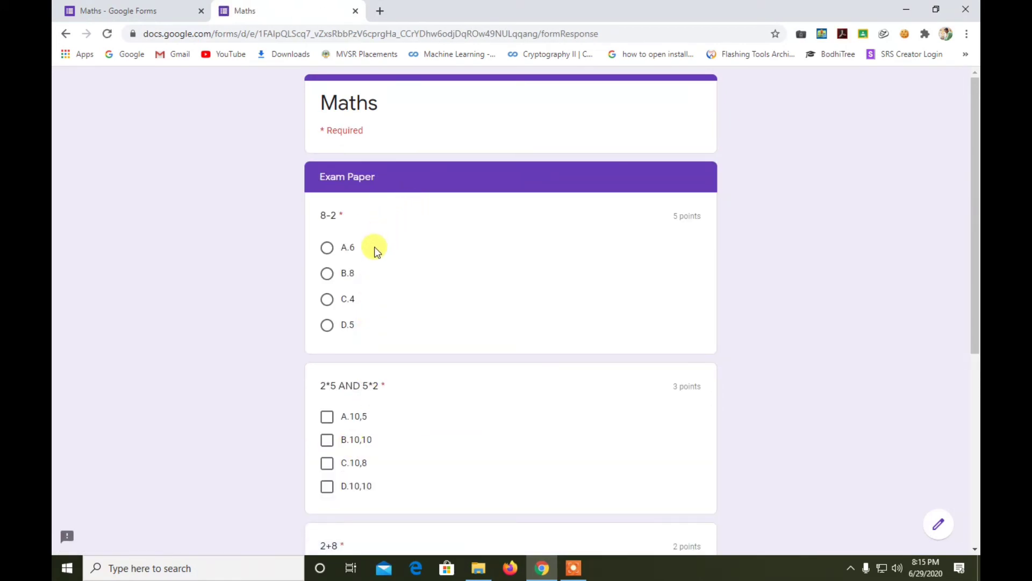
Answer the question 8-2 with option A.6
scroll(373, 247, "down", 1)
left_click_drag(320, 150, 344, 153)
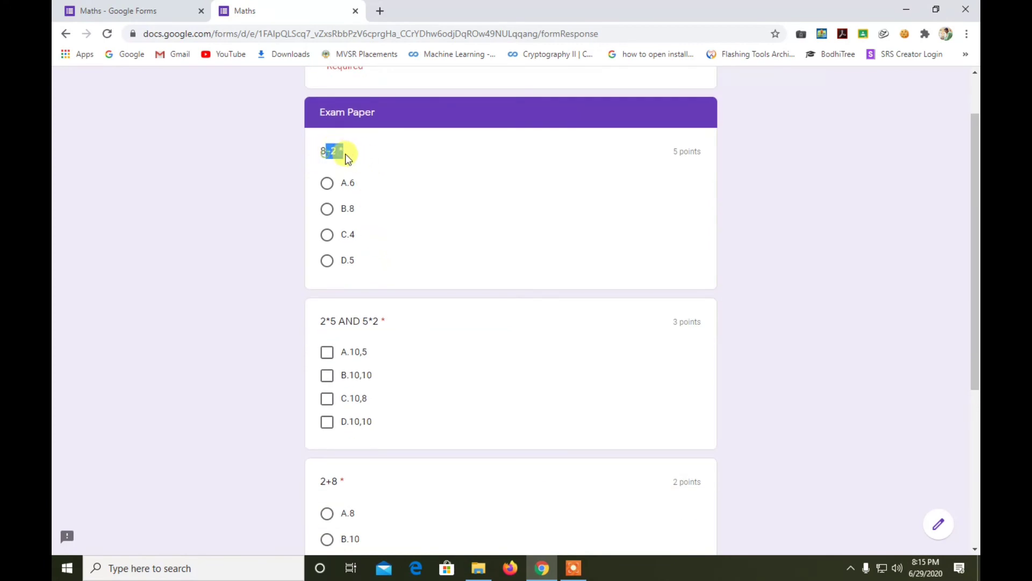
left_click(348, 159)
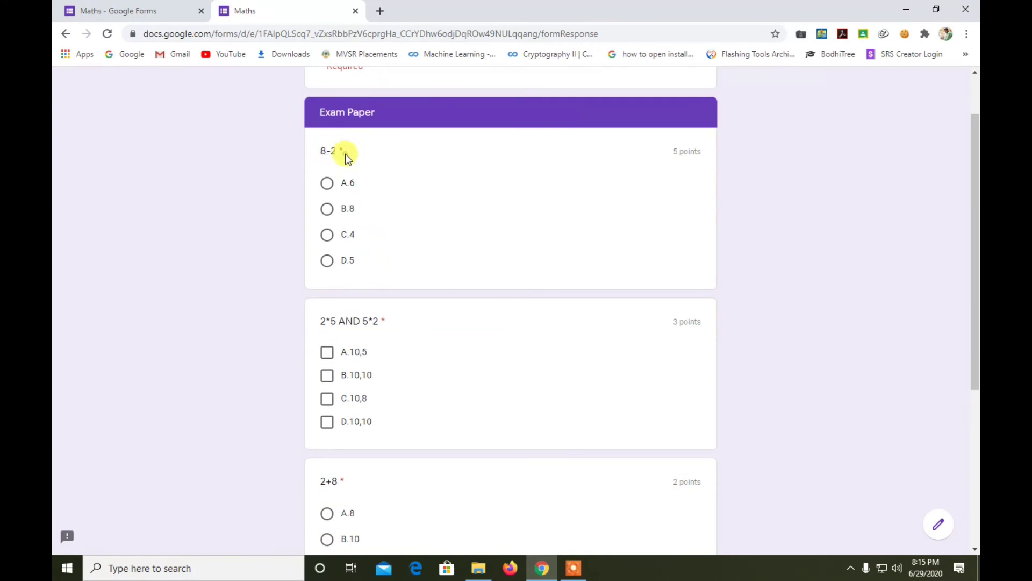
left_click(345, 183)
Answer the question 2*5 AND 5*2 with only B.10,10 and the question 2+8 with B.10
scroll(421, 182, "down", 3)
scroll(423, 184, "up", 1)
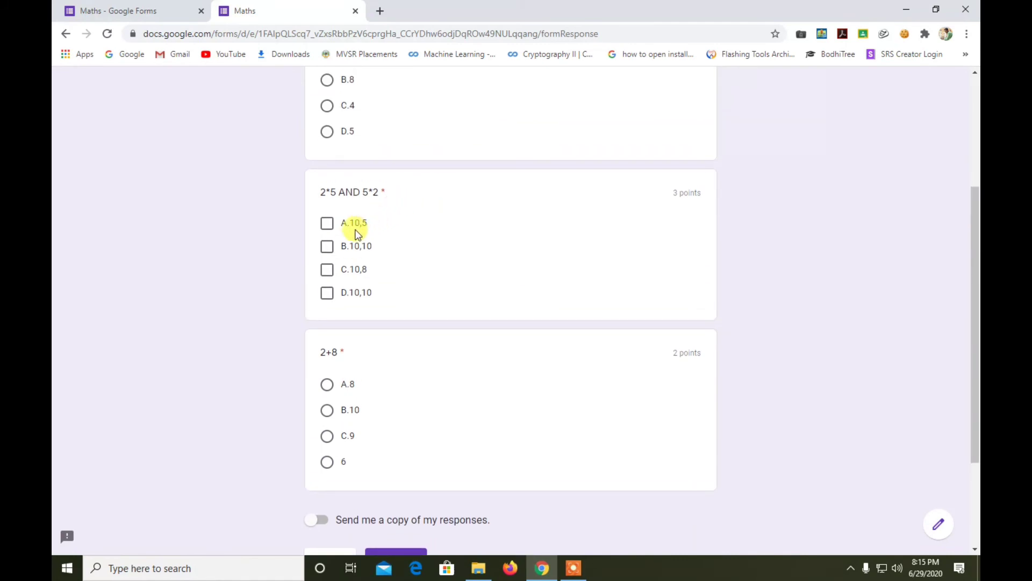
left_click(353, 247)
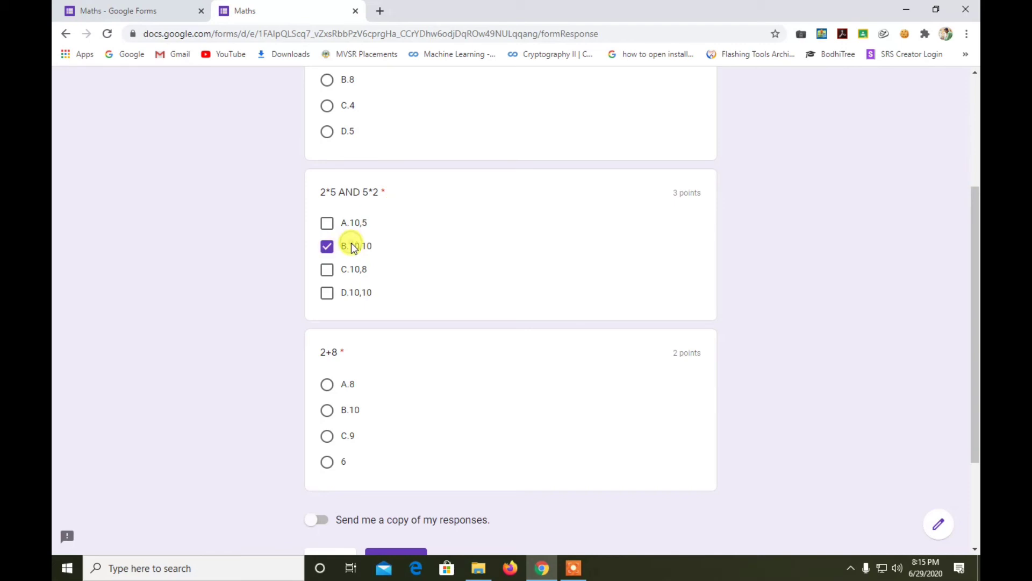
left_click(353, 293)
left_click(360, 290)
left_click(350, 408)
Request a copy of the responses for the respondent and submit the exam
scroll(419, 354, "down", 3)
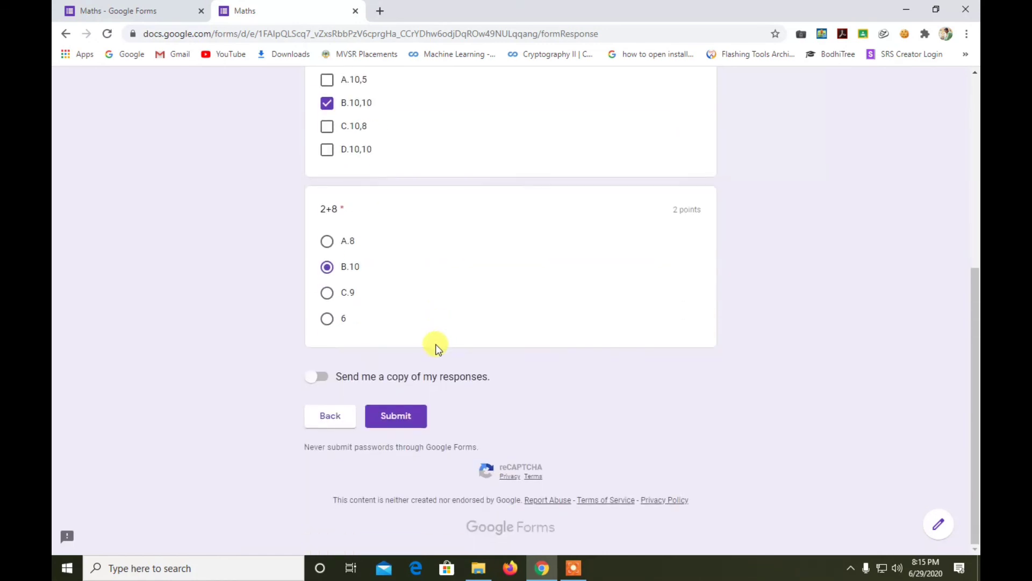
left_click(323, 377)
left_click(397, 416)
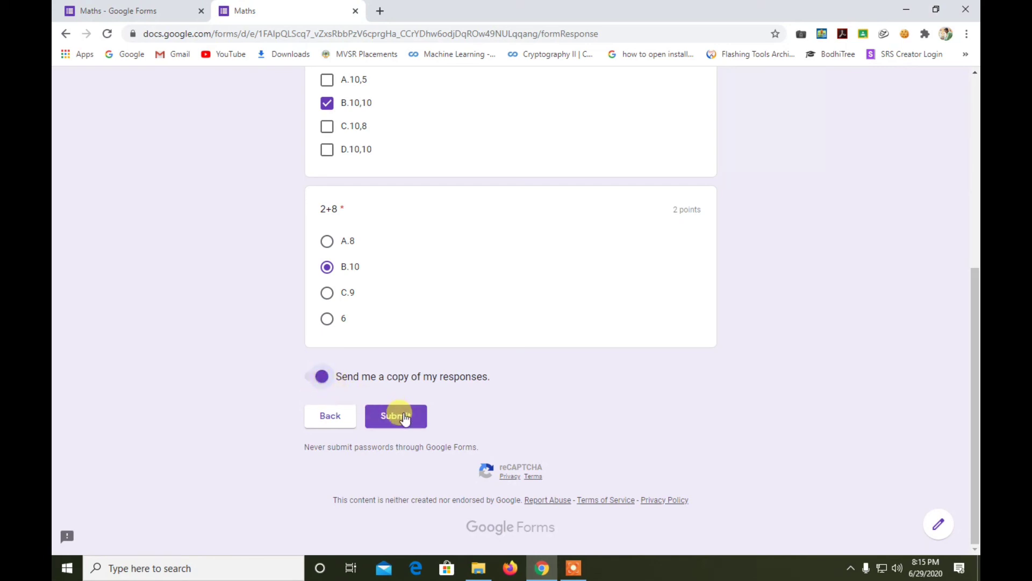
left_click(398, 415)
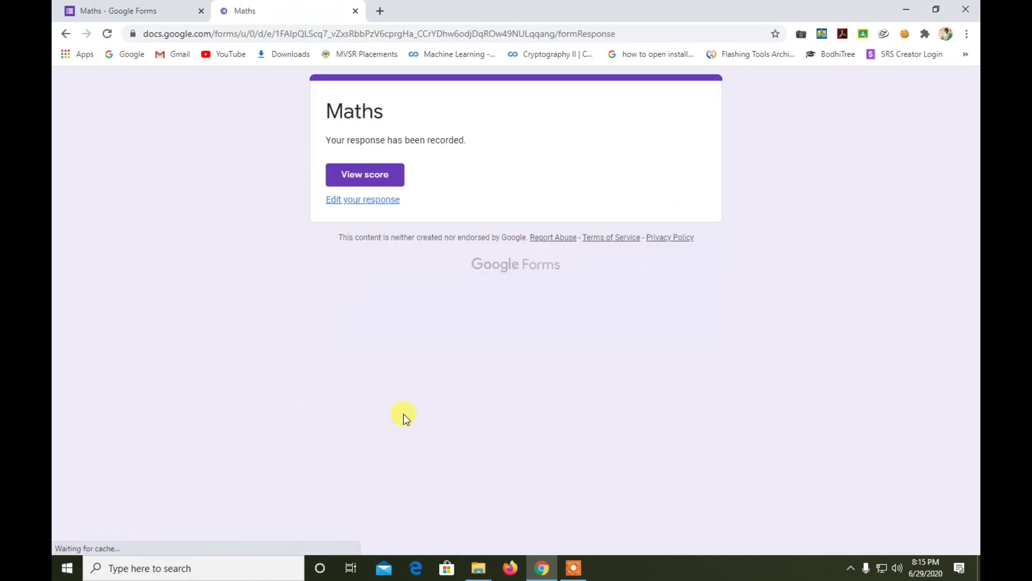
View the score of the submitted exam and review the points and correct answers for each question
left_click_drag(336, 139, 479, 140)
left_click(479, 141)
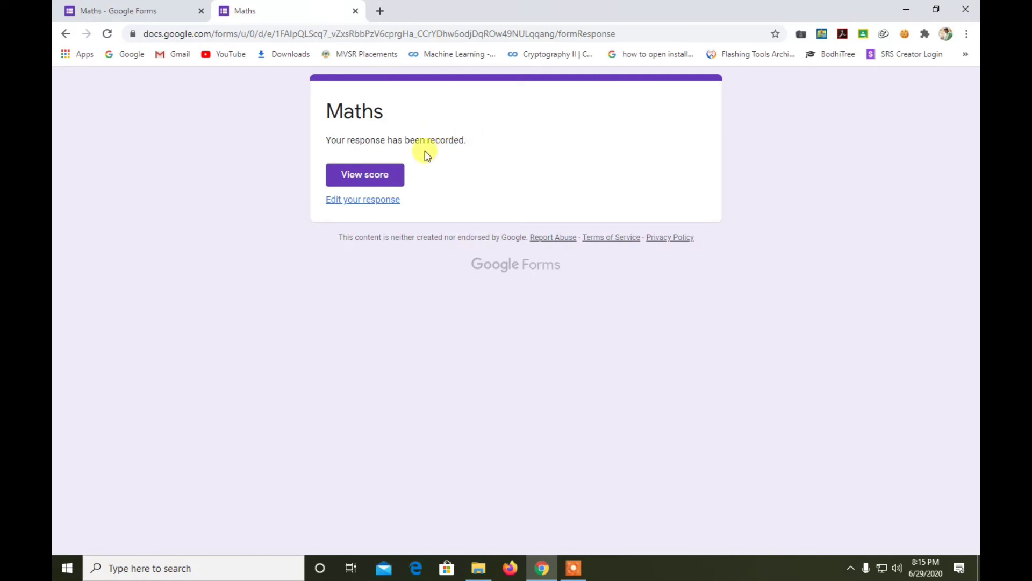
left_click(369, 180)
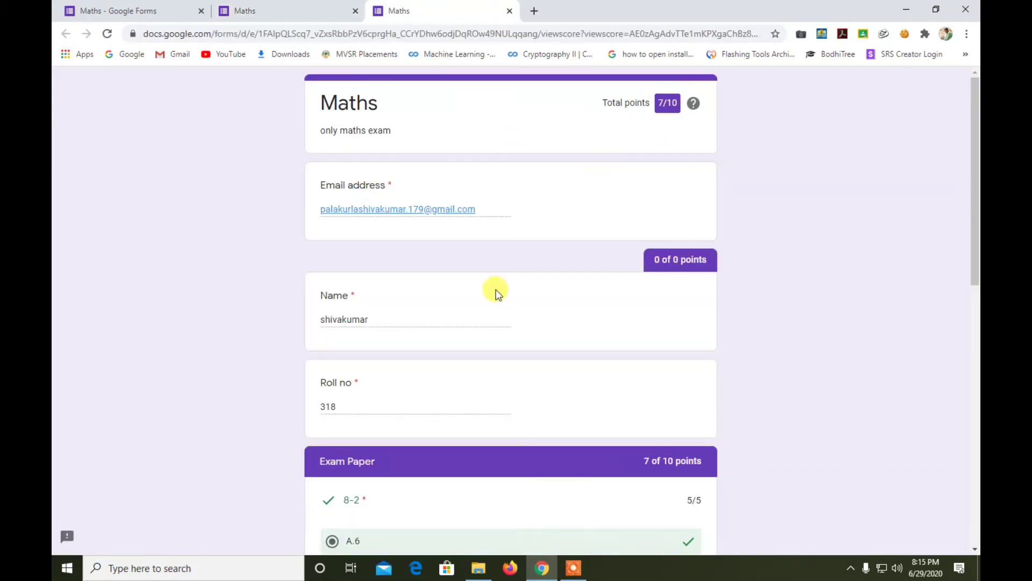
scroll(496, 290, "down", 7)
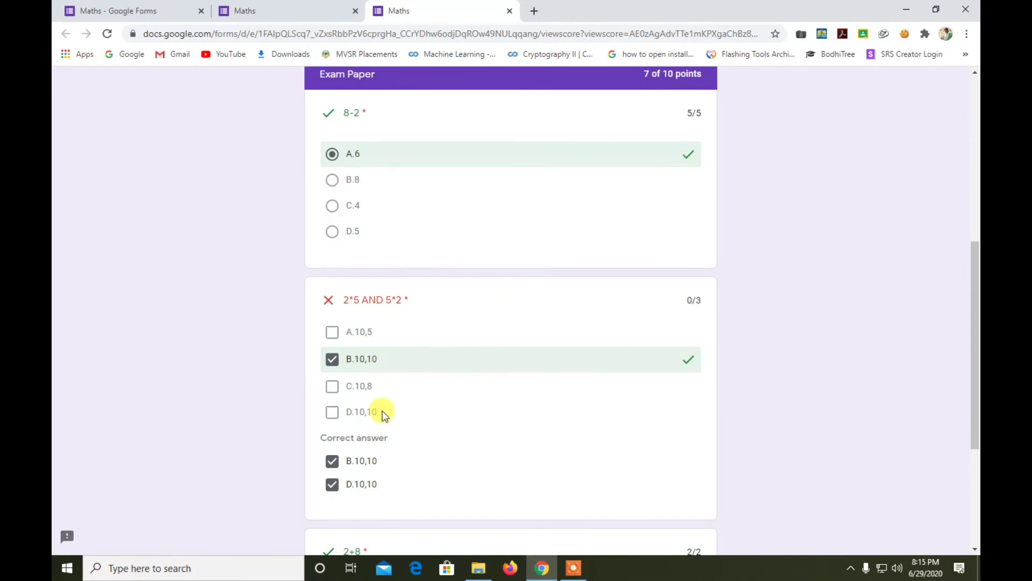
scroll(735, 146, "up", 7)
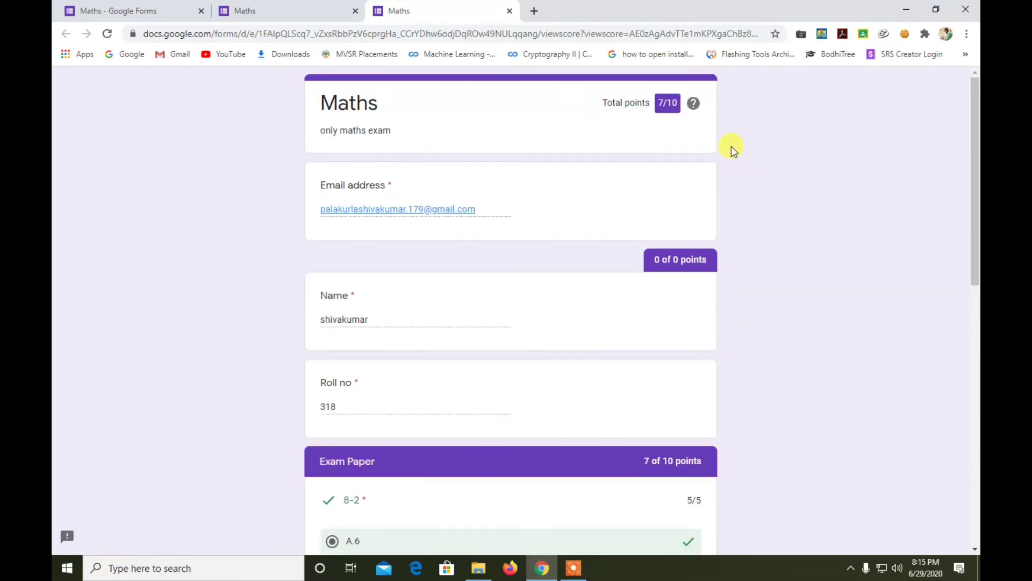
scroll(732, 147, "down", 3)
scroll(729, 152, "down", 8)
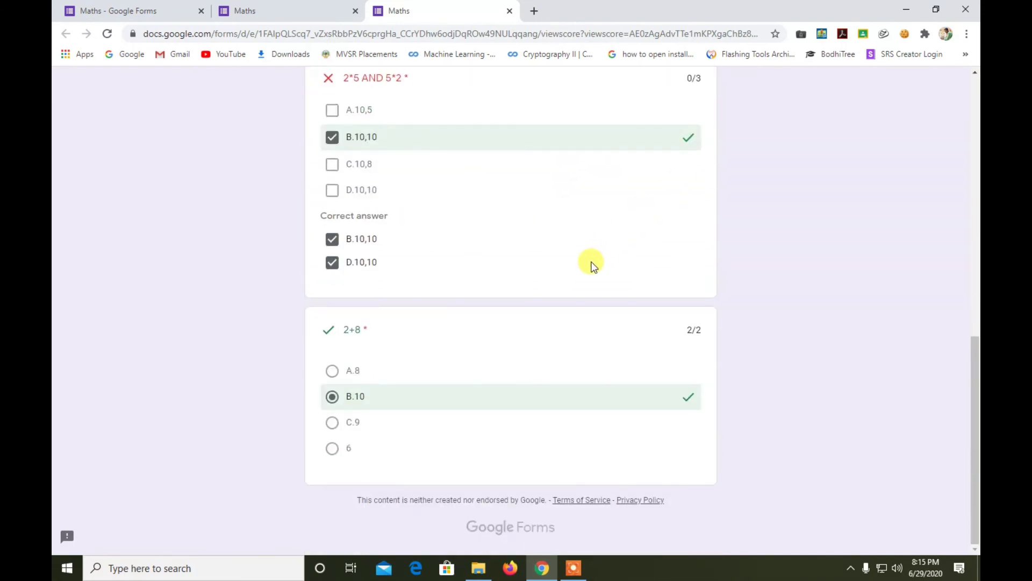
scroll(591, 265, "up", 10)
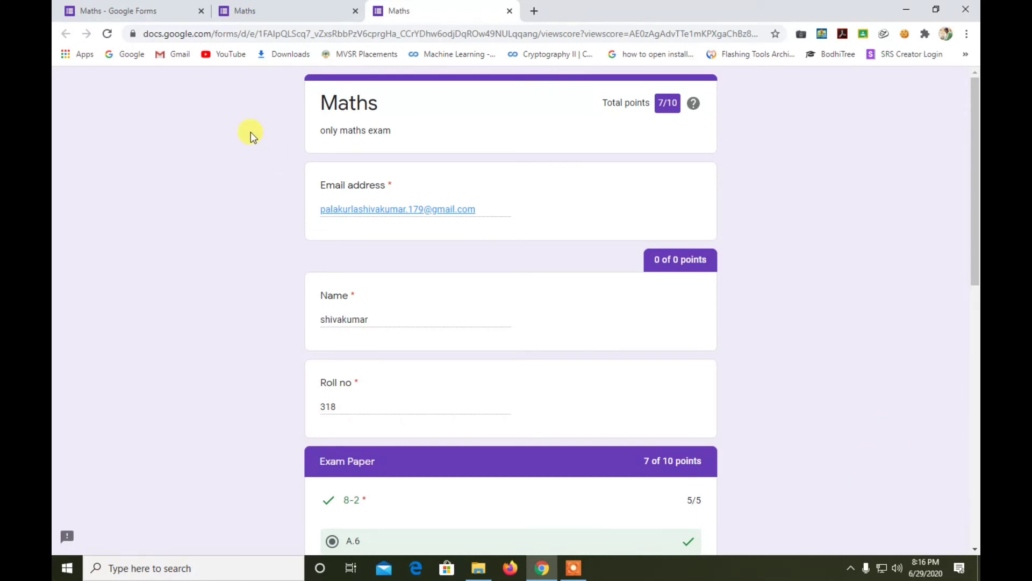
Switch to the form editor and review the response summary, including insights, frequently missed questions and scores
left_click(95, 8)
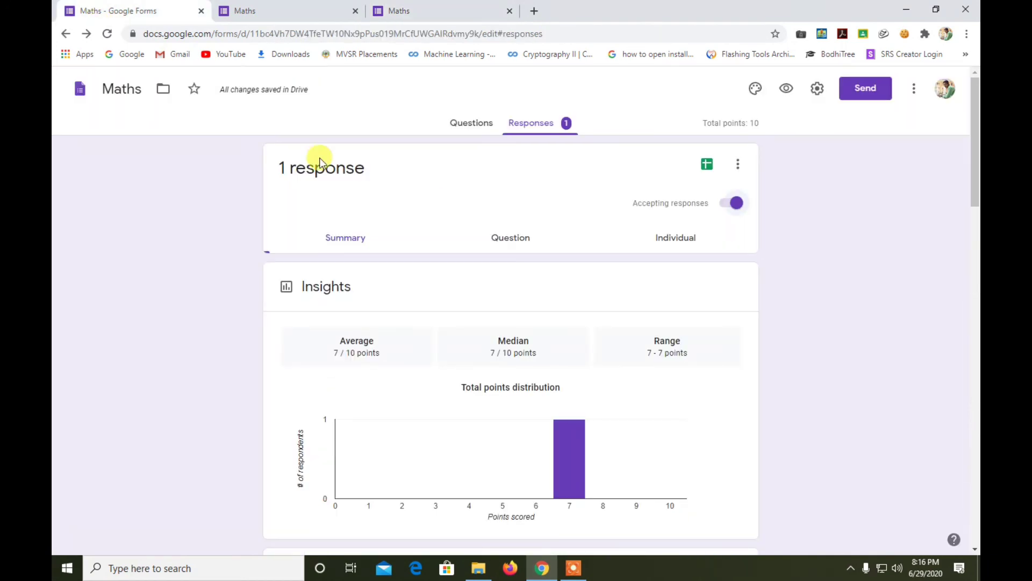
left_click(460, 123)
left_click(545, 124)
scroll(418, 385, "down", 6)
scroll(419, 385, "up", 6)
scroll(418, 385, "down", 7)
scroll(452, 377, "up", 1)
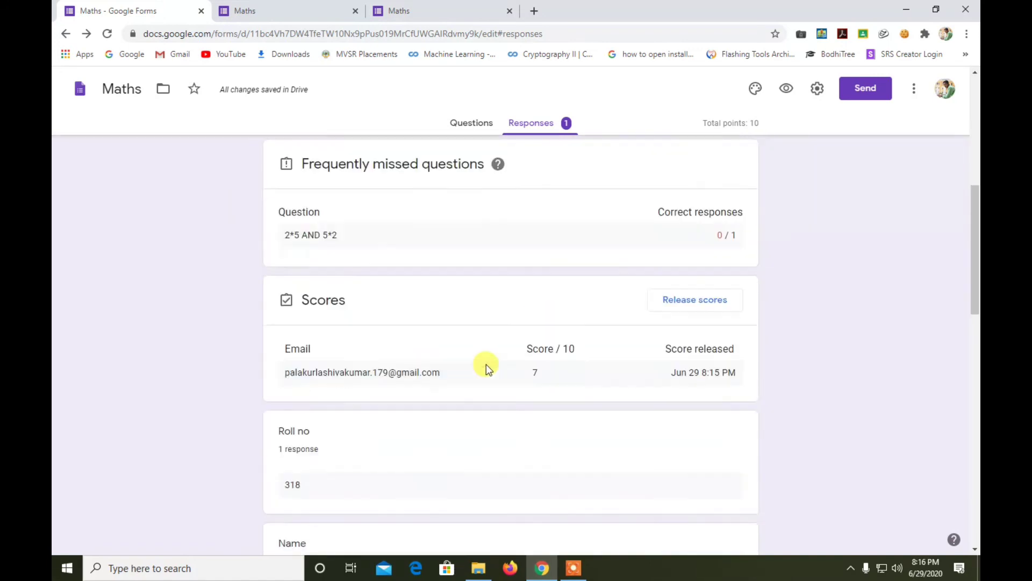
scroll(486, 365, "up", 6)
Look at the responses individually and by question, and return to the summary view
left_click(683, 245)
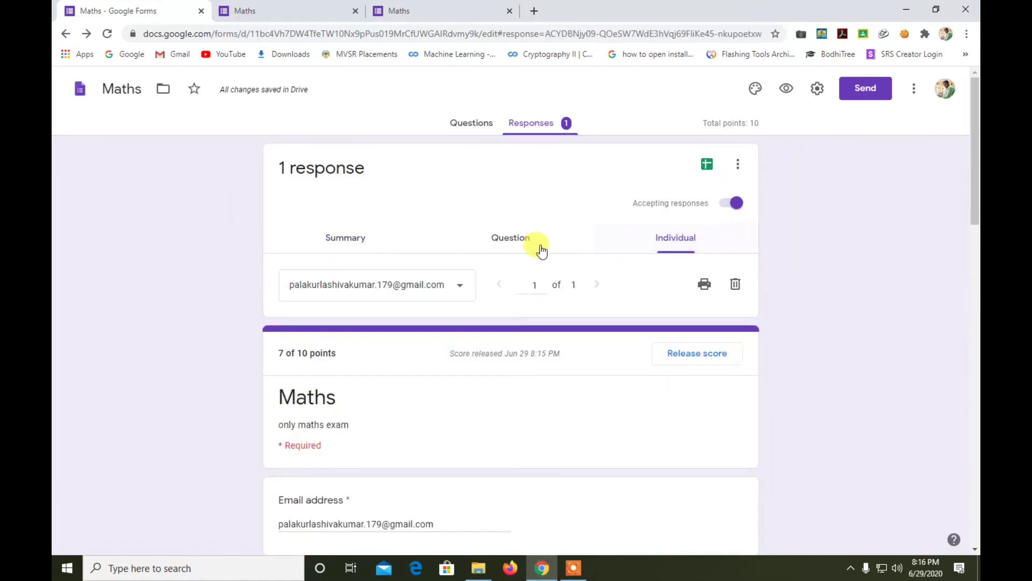
left_click(535, 243)
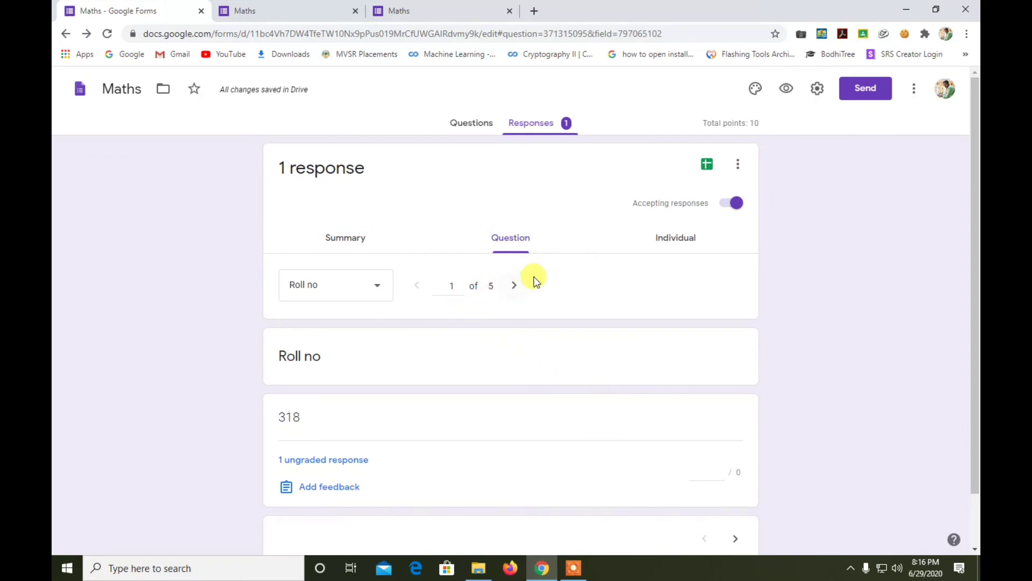
left_click(608, 247)
left_click(357, 250)
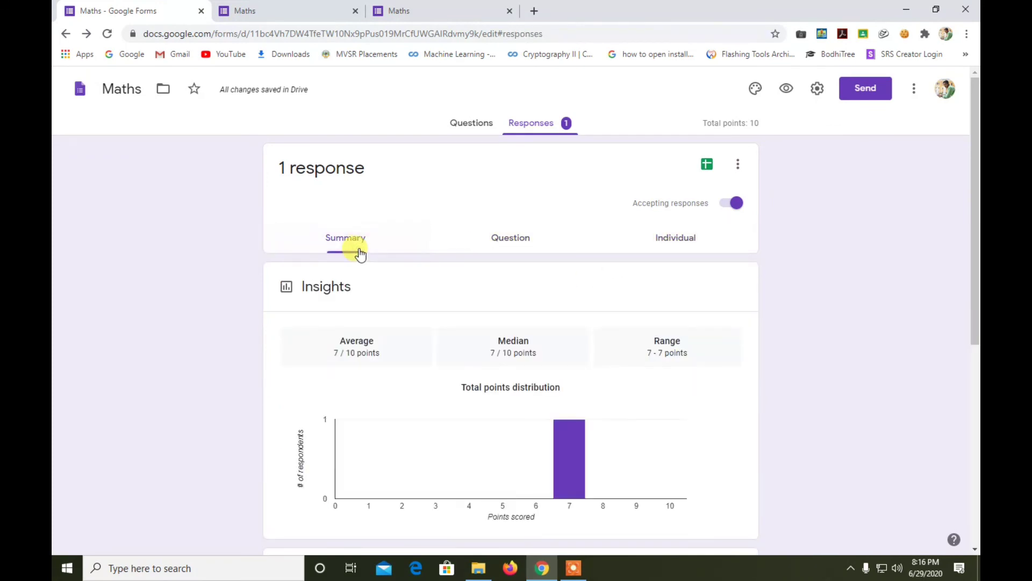
Create a new spreadsheet named Maths (Responses) as the destination for the form's responses
left_click(707, 166)
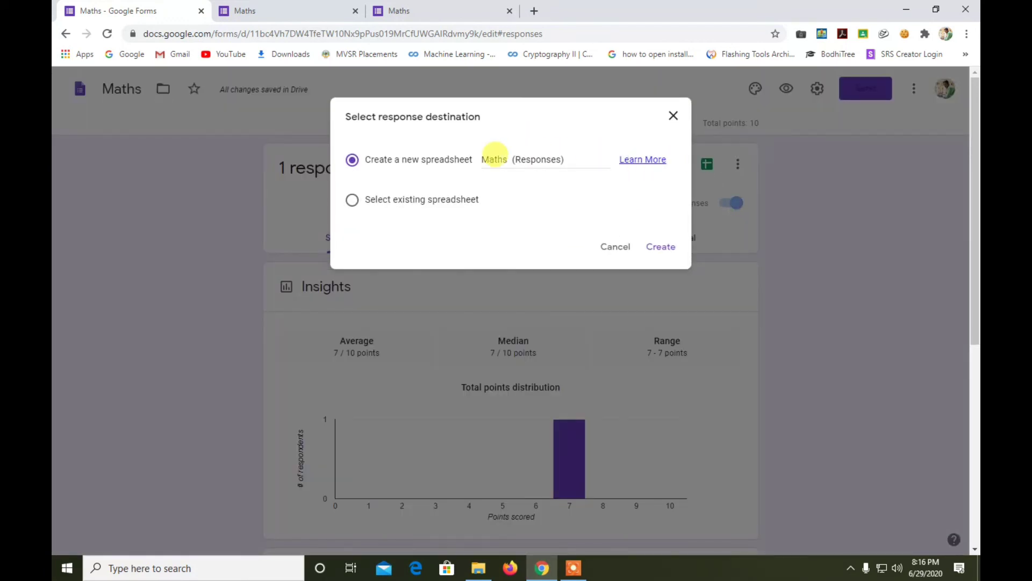
left_click_drag(406, 162, 468, 160)
left_click(470, 160)
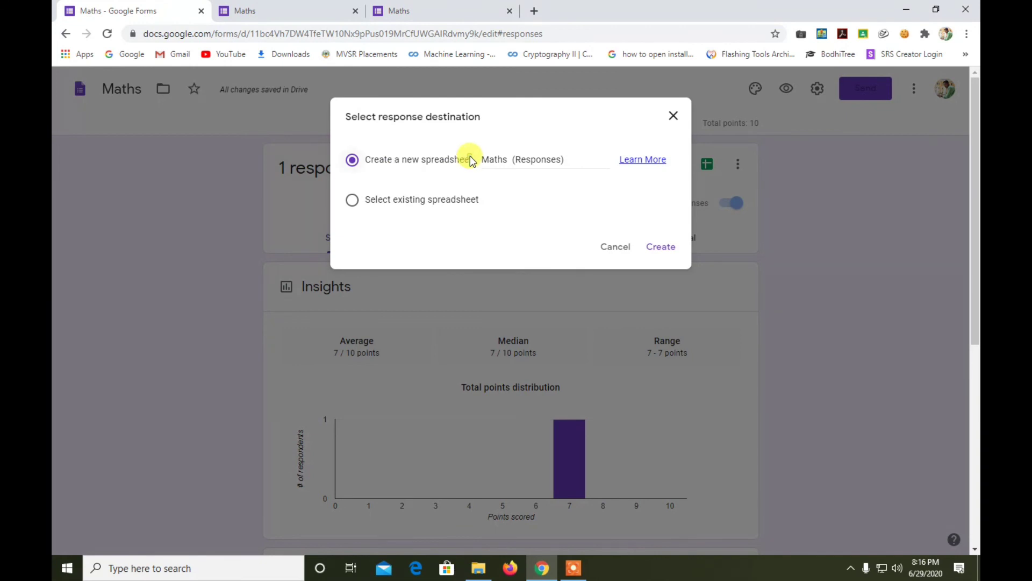
left_click(672, 249)
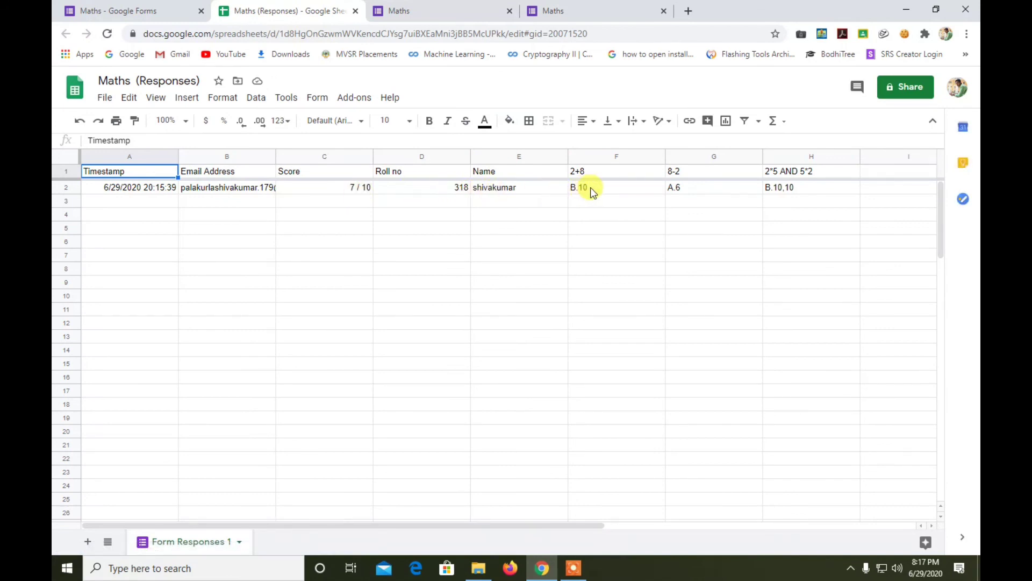
Inspect the respondent's value in the Score column of the response spreadsheet
left_click(351, 190)
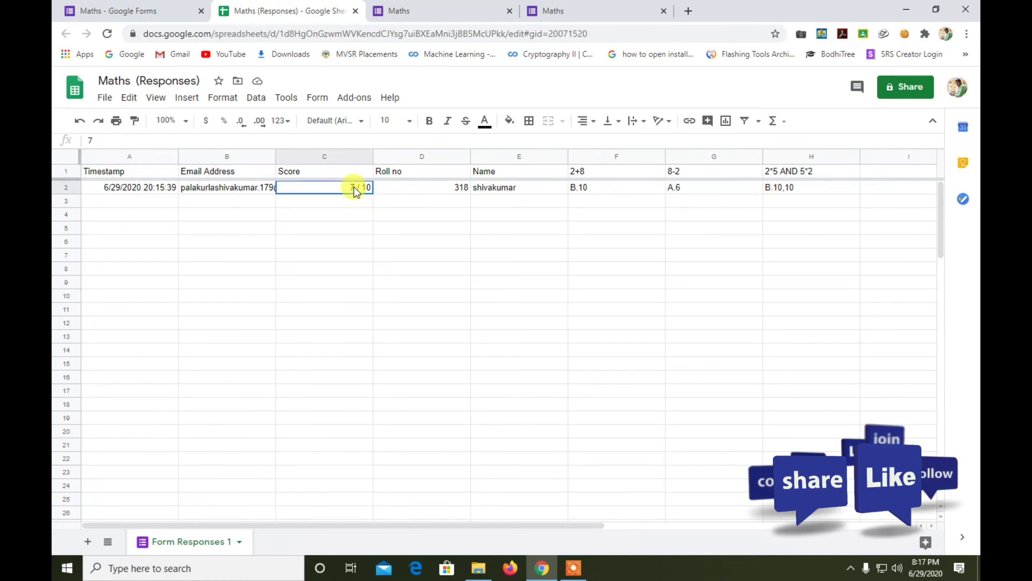
double_click(354, 186)
left_click(357, 211)
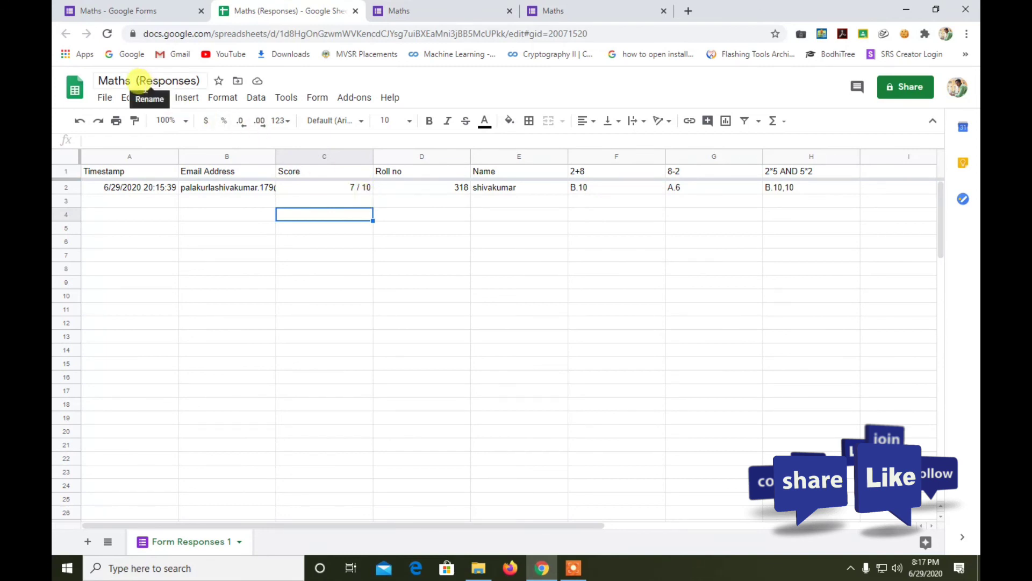
Look again at the form's response summary, the response spreadsheet and the neighbouring Maths page, finishing on the form's response summary
left_click(172, 6)
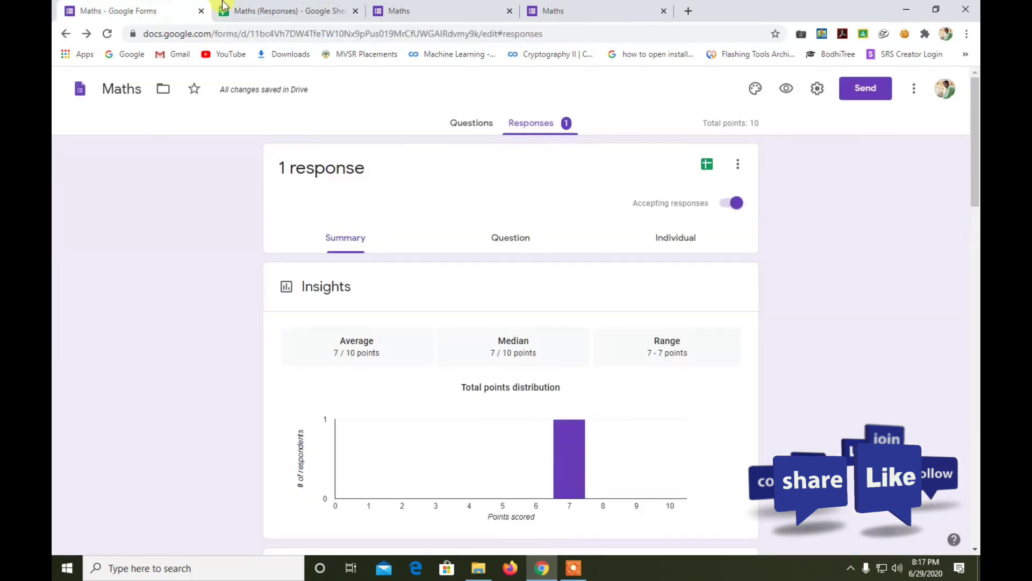
left_click(269, 8)
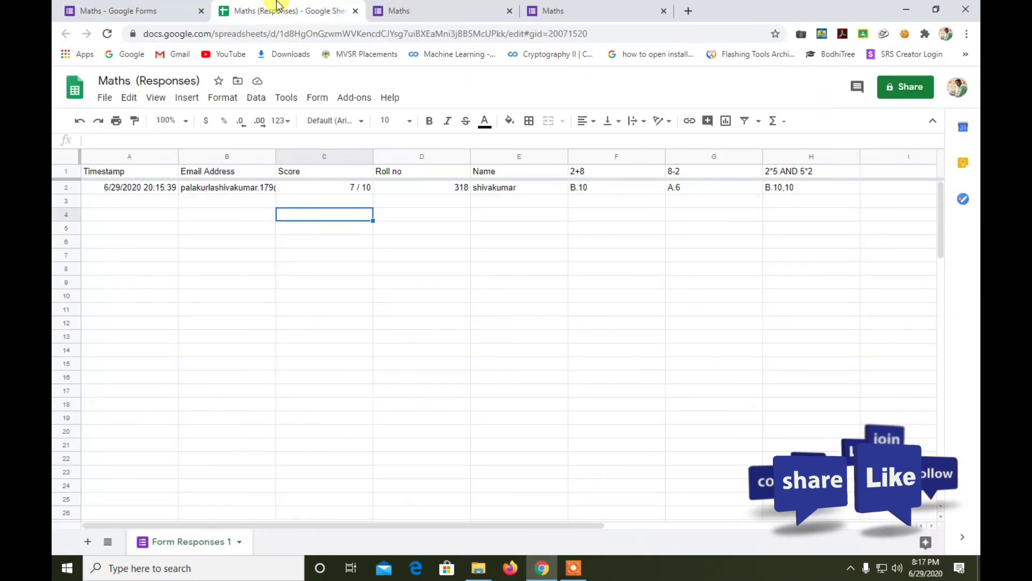
left_click(396, 8)
left_click(107, 7)
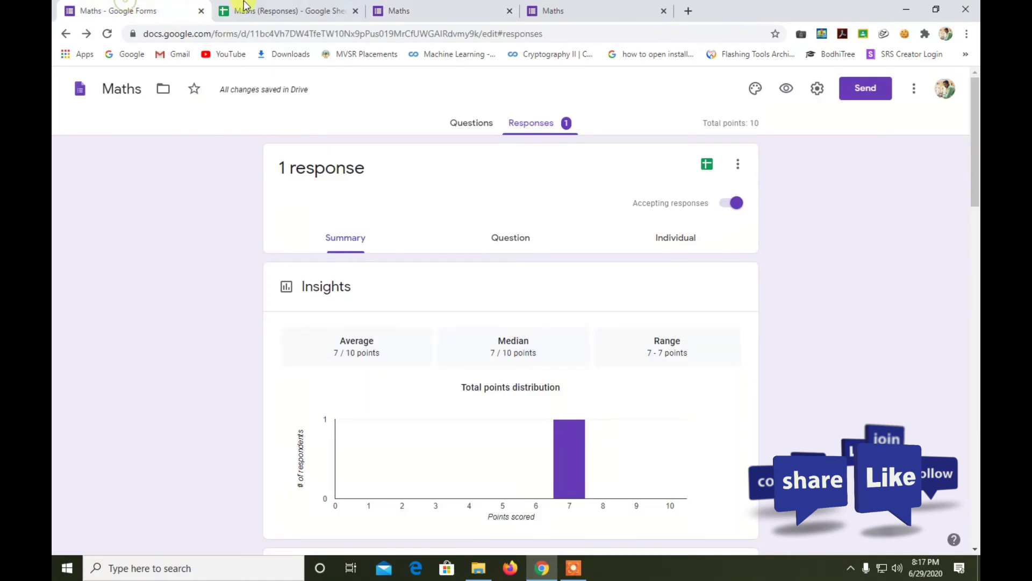
left_click(269, 10)
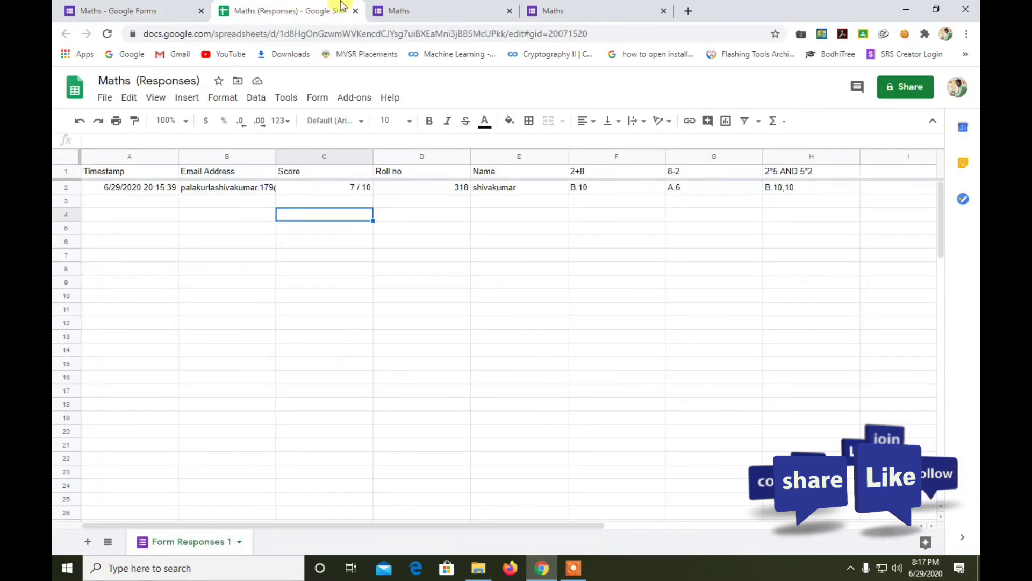
left_click(400, 9)
left_click(140, 7)
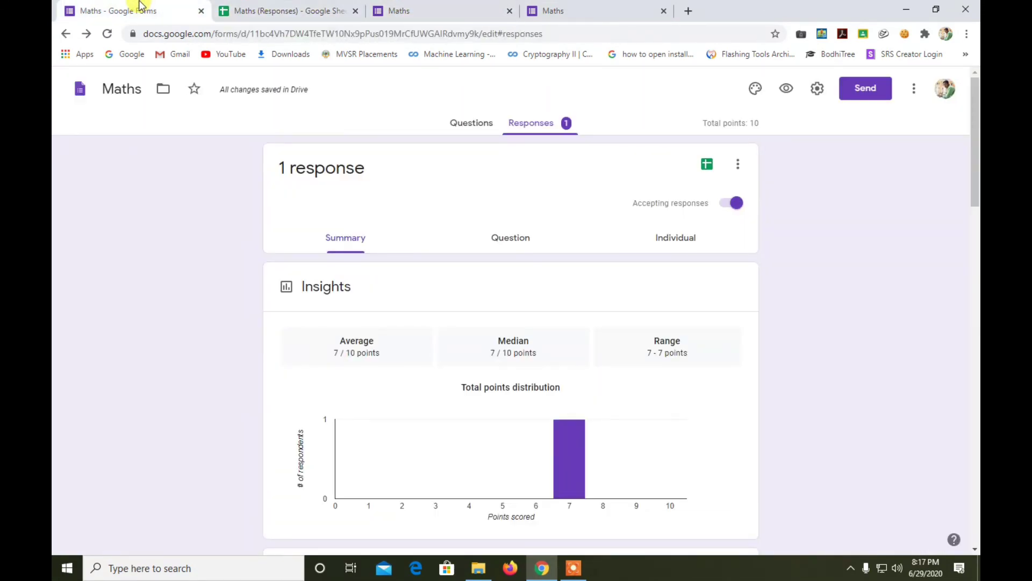